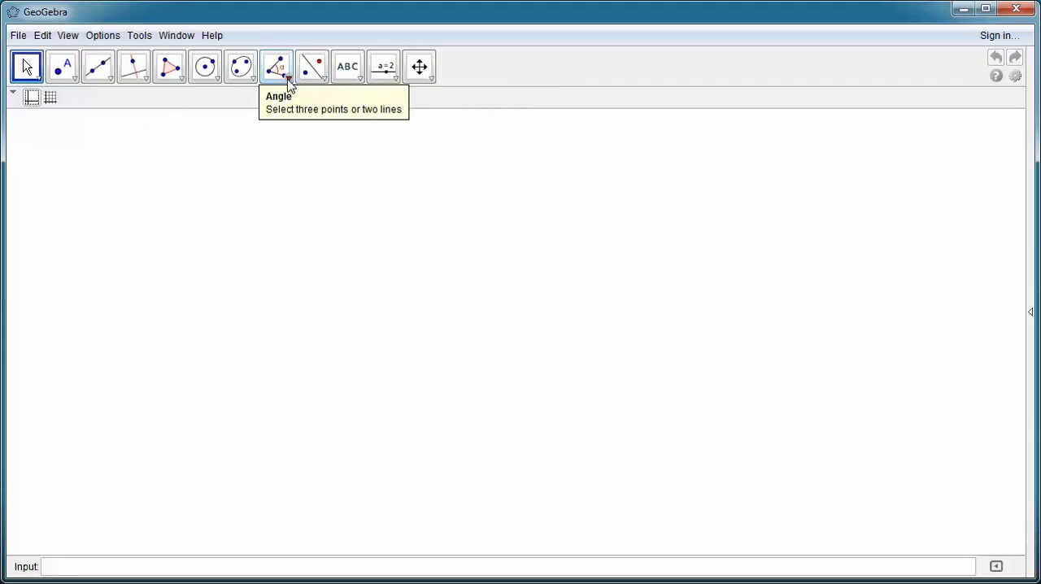
Step: Construct a regular polygon with 3 vertices from two freely placed points
left_click(180, 82)
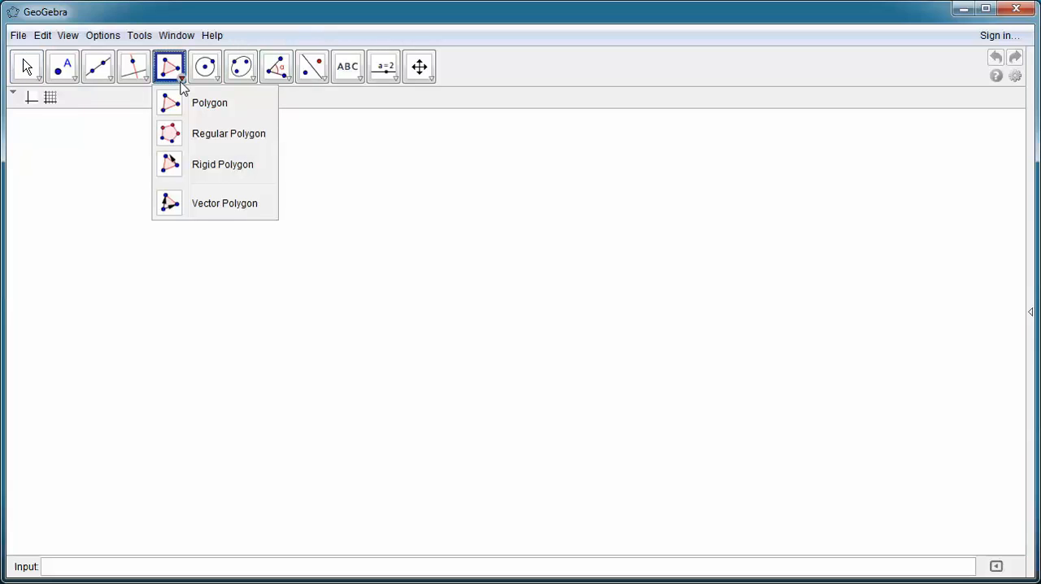
left_click(209, 134)
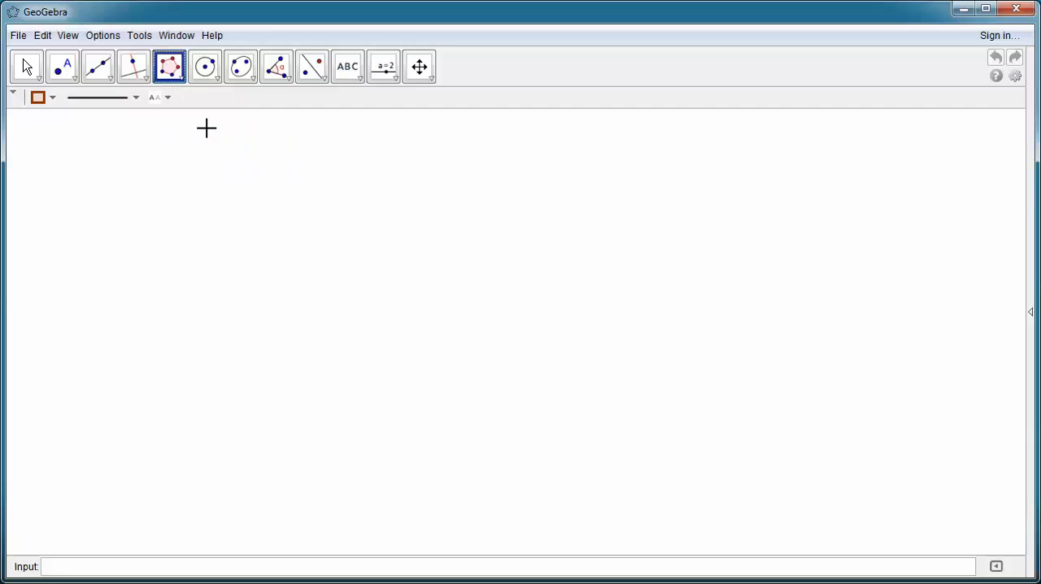
left_click(298, 374)
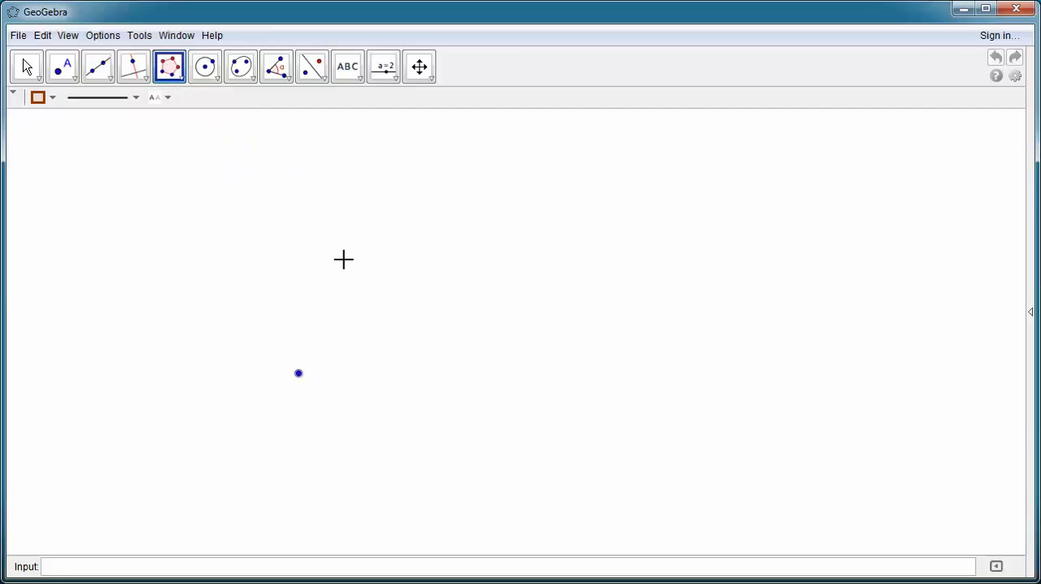
left_click(373, 179)
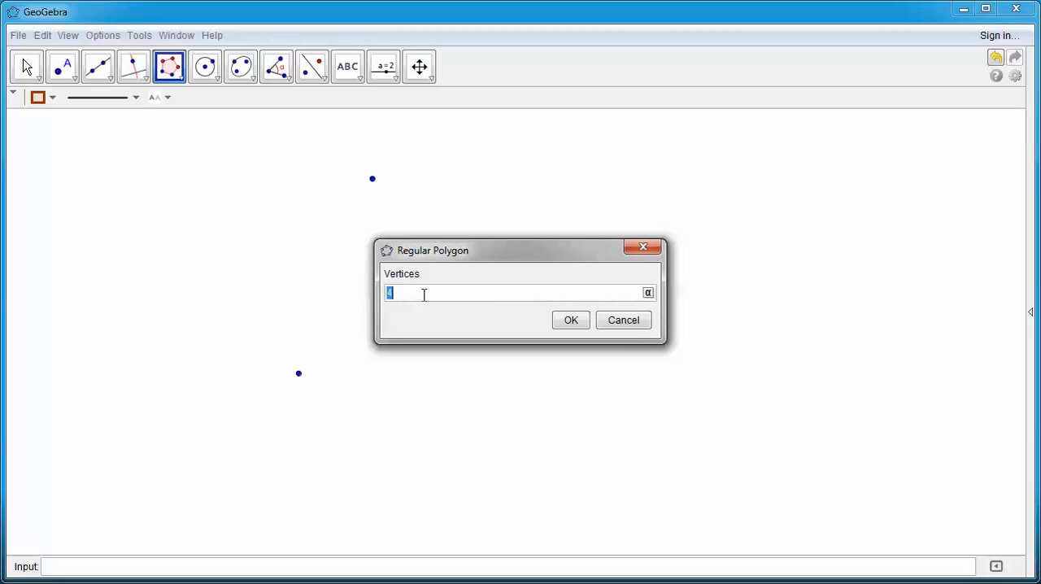
left_click(570, 321)
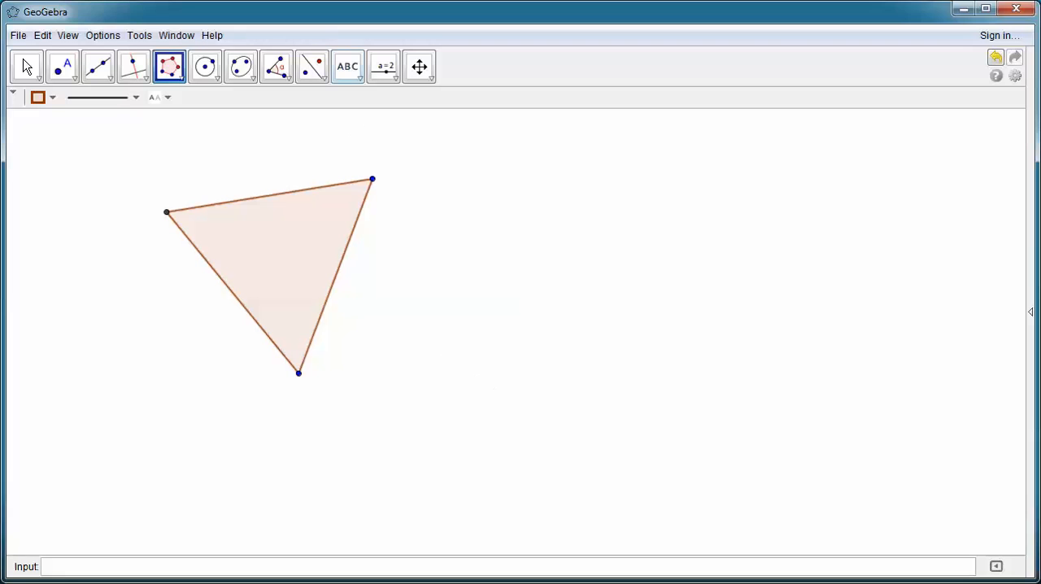
Step: Change the labeling option so that new points receive labels
left_click(101, 37)
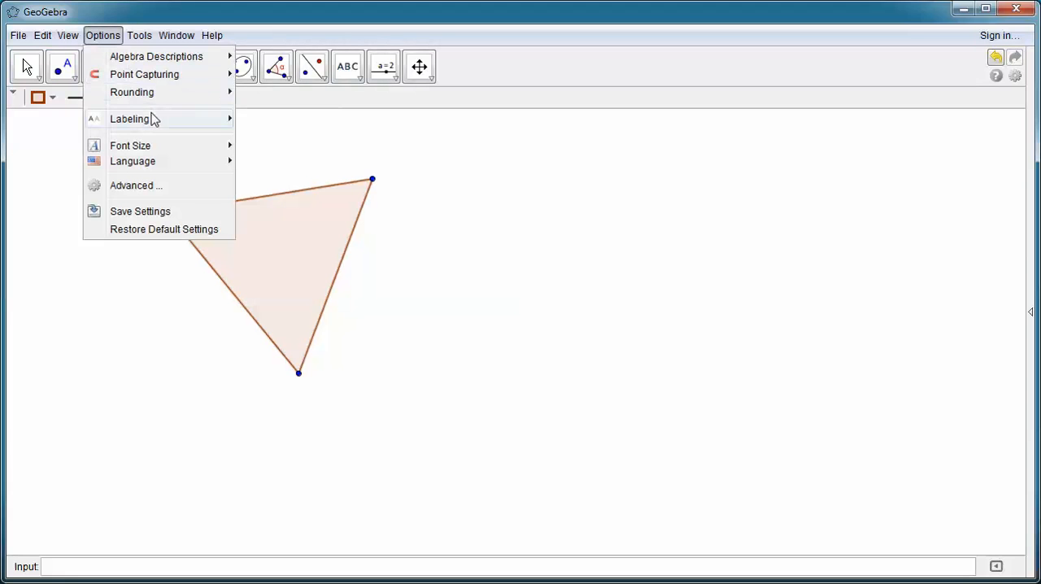
mouse_move(154, 121)
left_click(293, 170)
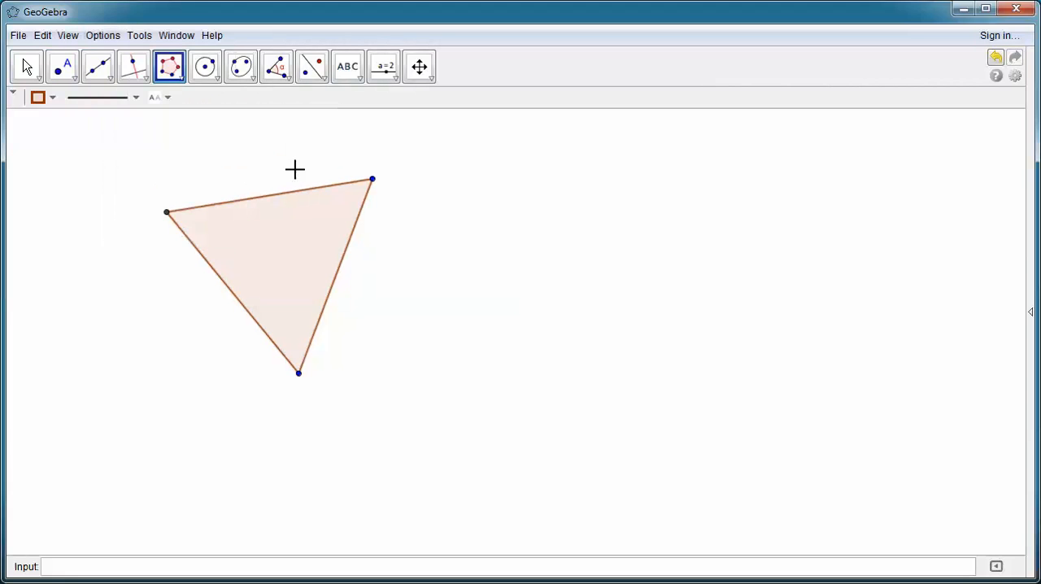
Step: Show the labels of the triangle's three vertices C, B and A
right_click(166, 214)
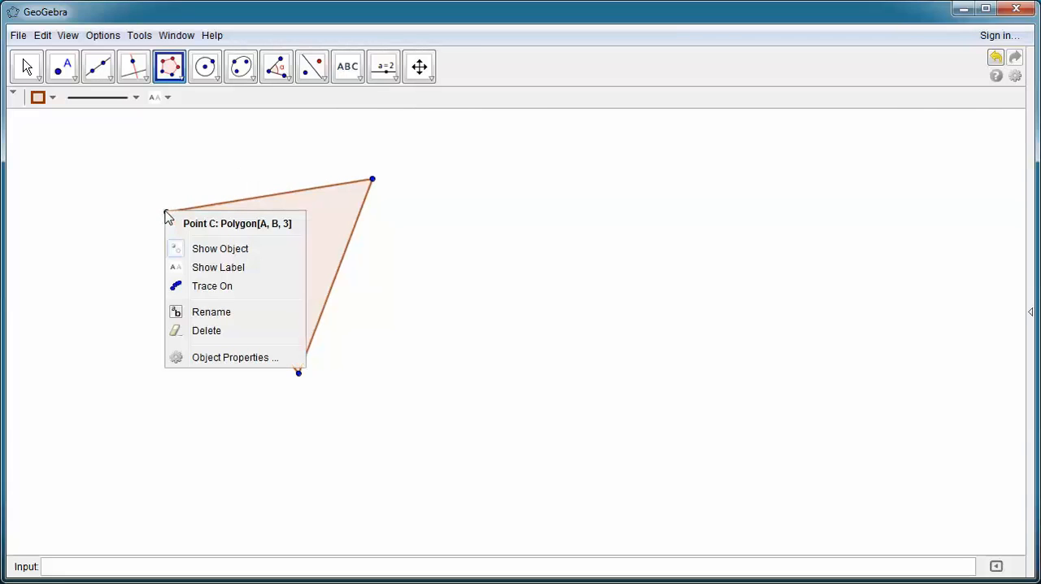
left_click(225, 267)
right_click(372, 185)
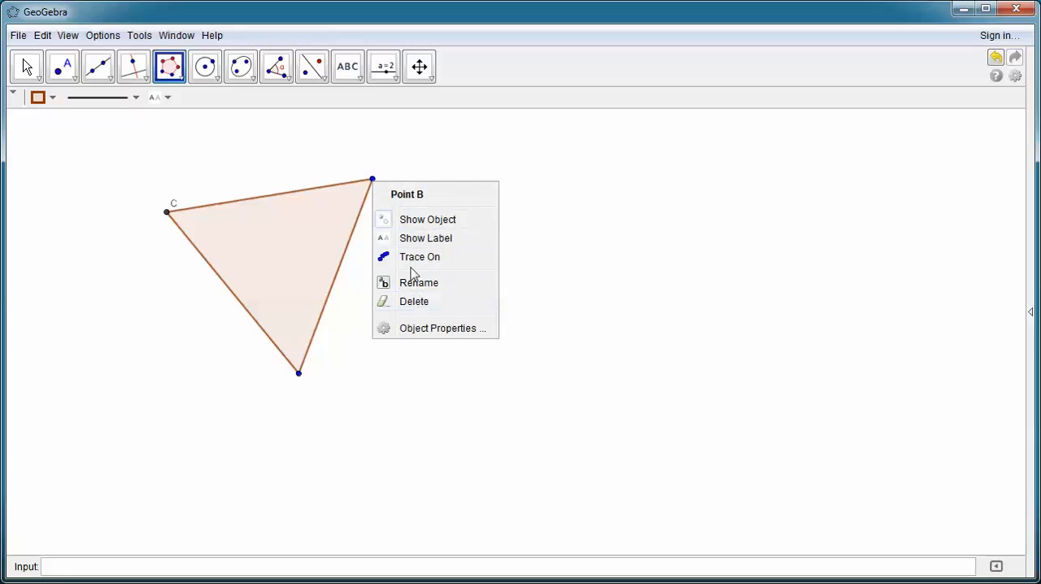
left_click(414, 238)
right_click(300, 374)
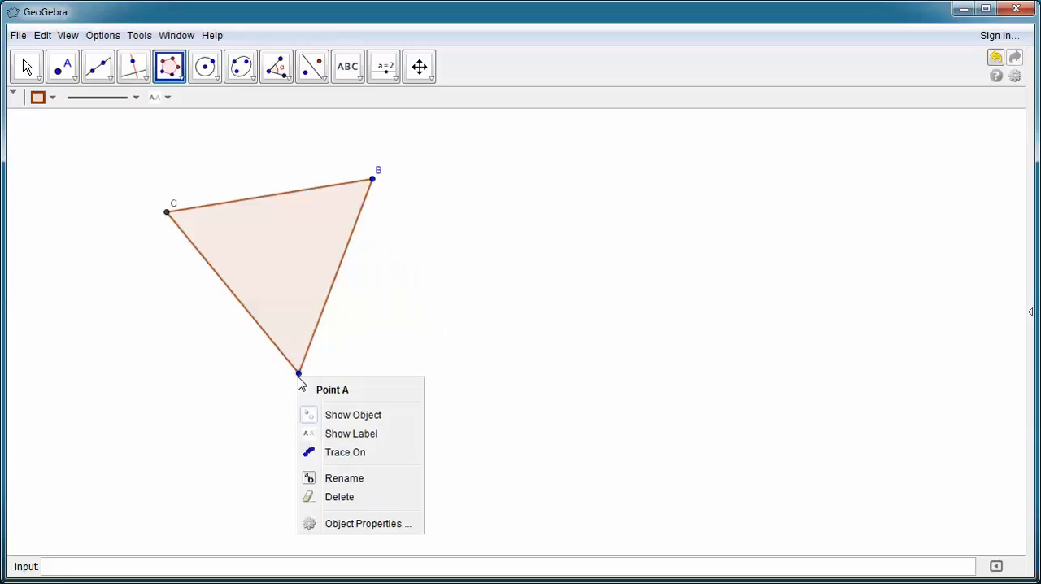
left_click(346, 434)
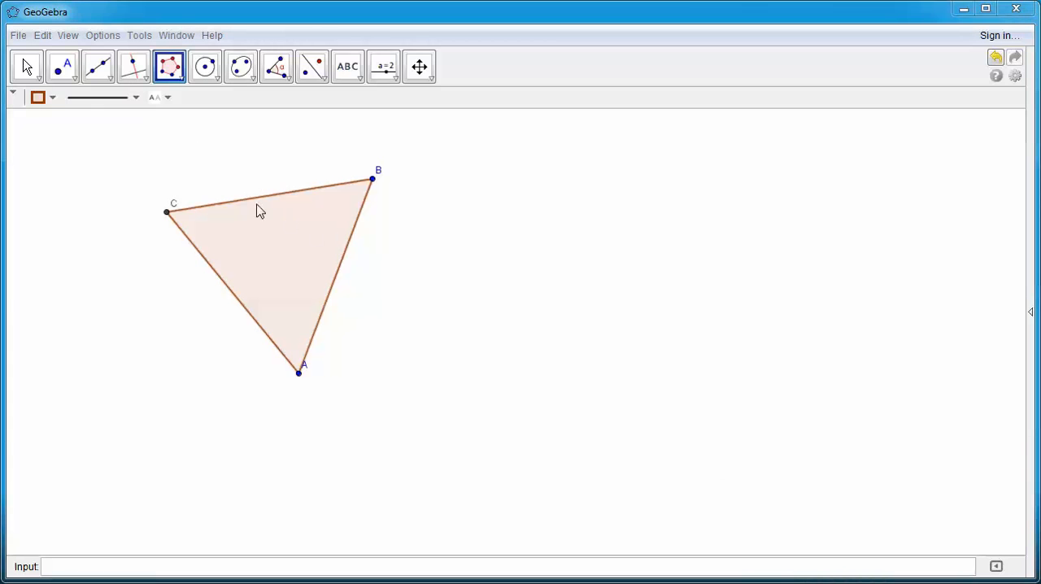
Step: Place two points on side AB, one nearer A and one nearer B, and a third point inside the triangle
left_click(74, 79)
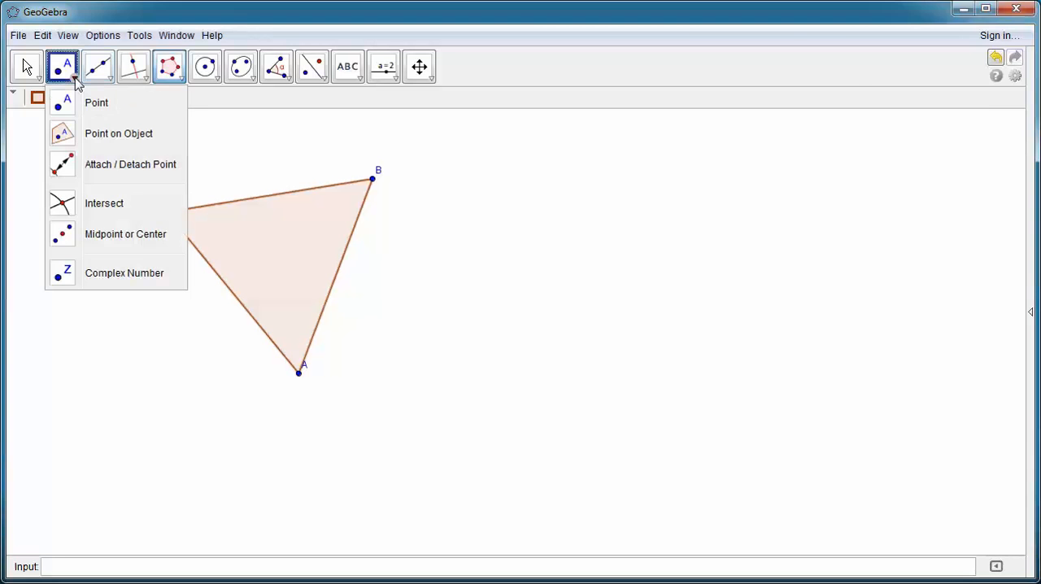
left_click(86, 101)
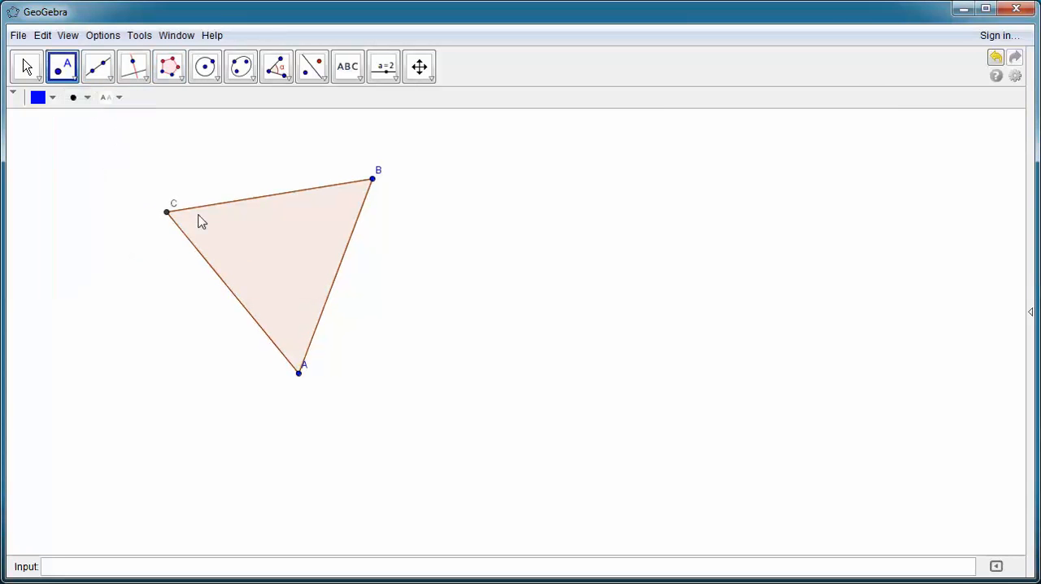
left_click(320, 314)
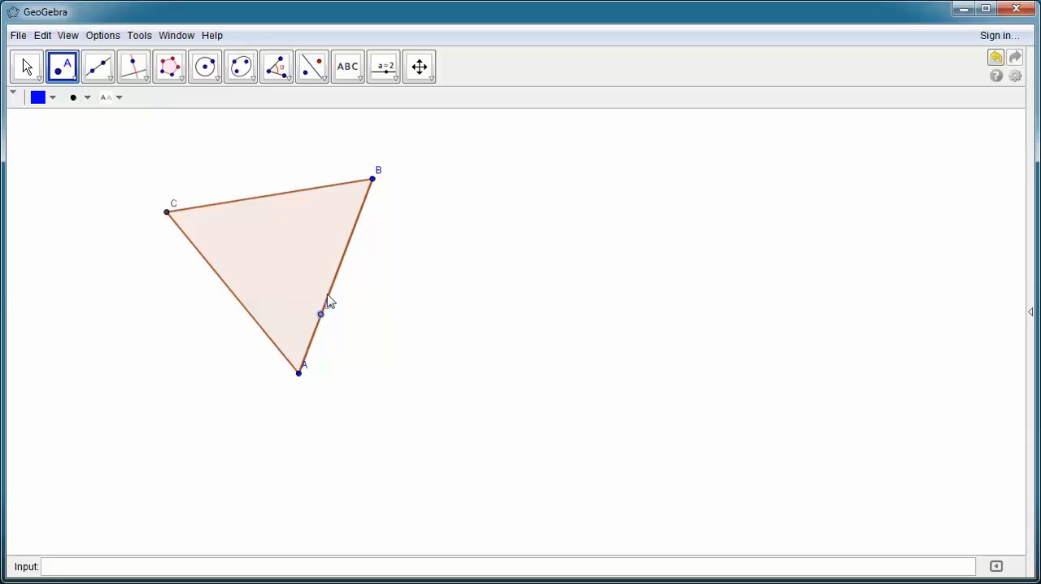
left_click(352, 232)
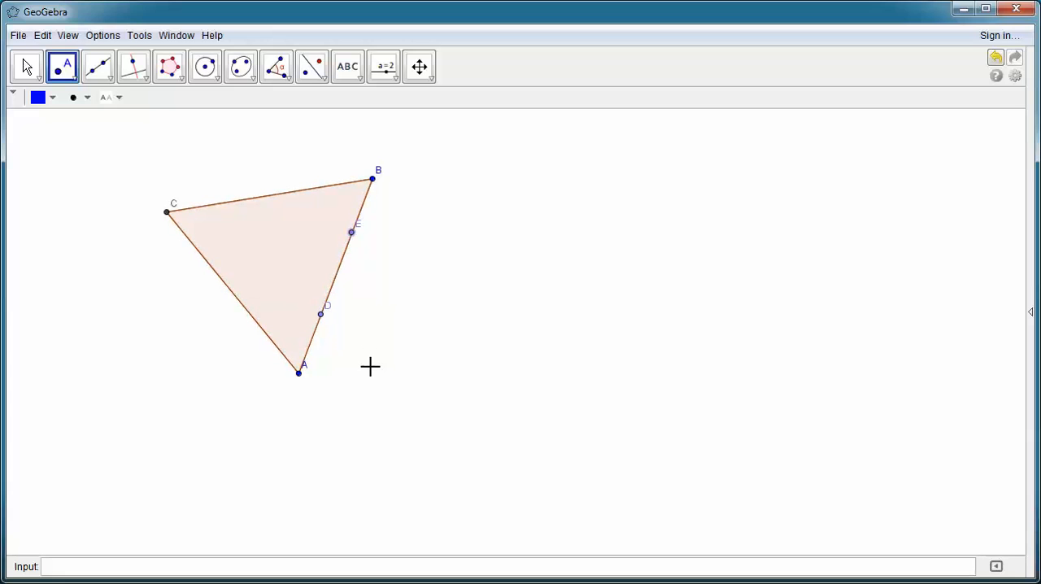
left_click(272, 249)
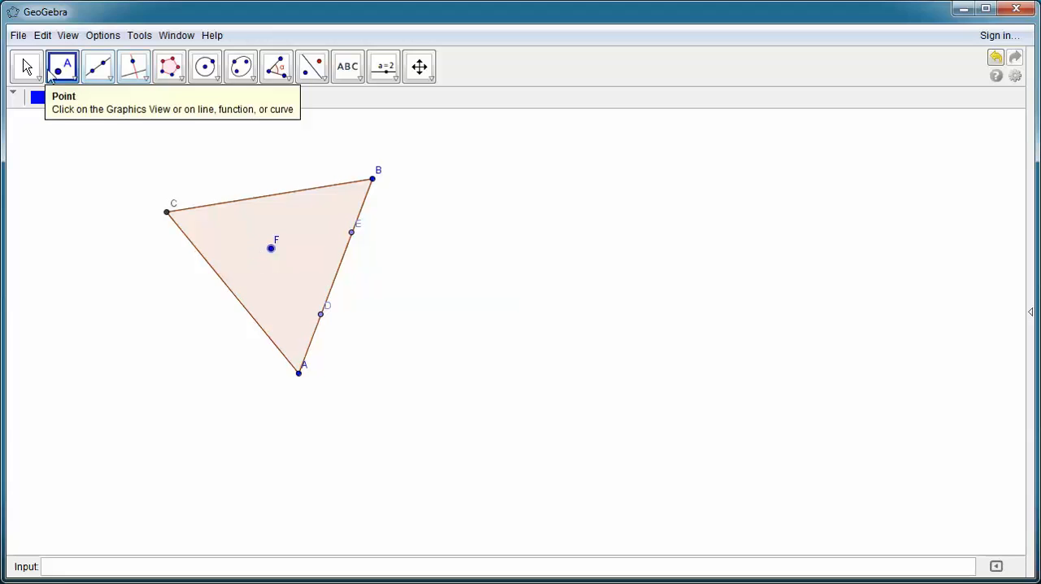
left_click(27, 69)
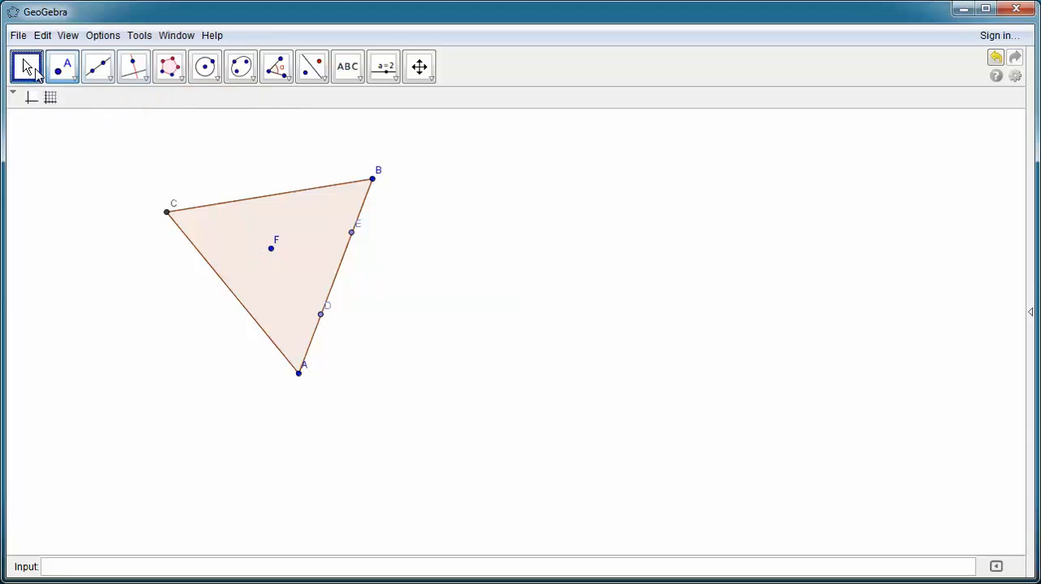
Step: Rotate point D around vertex B by 60° clockwise
left_click(289, 77)
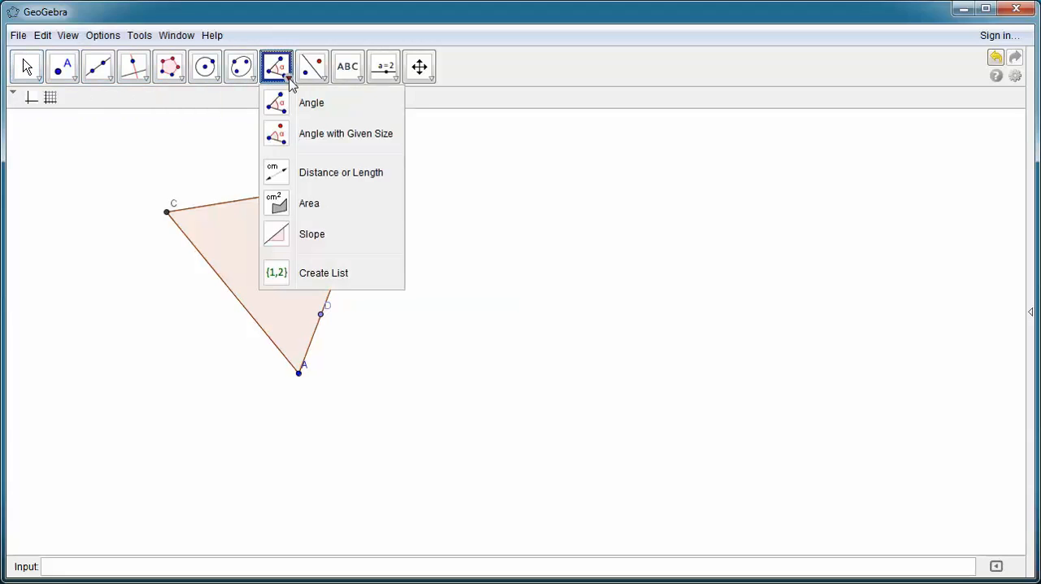
mouse_move(324, 81)
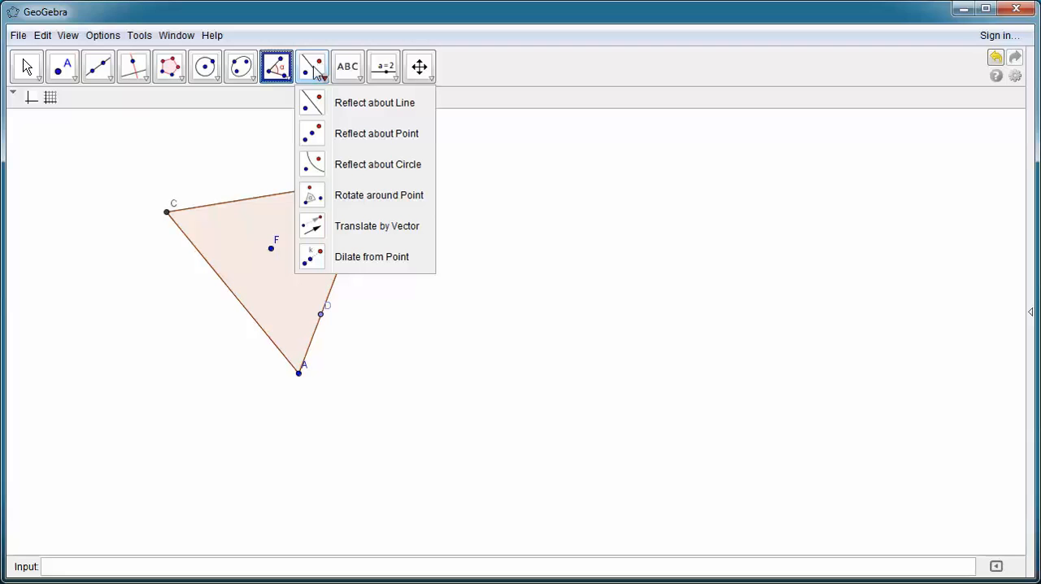
left_click(366, 198)
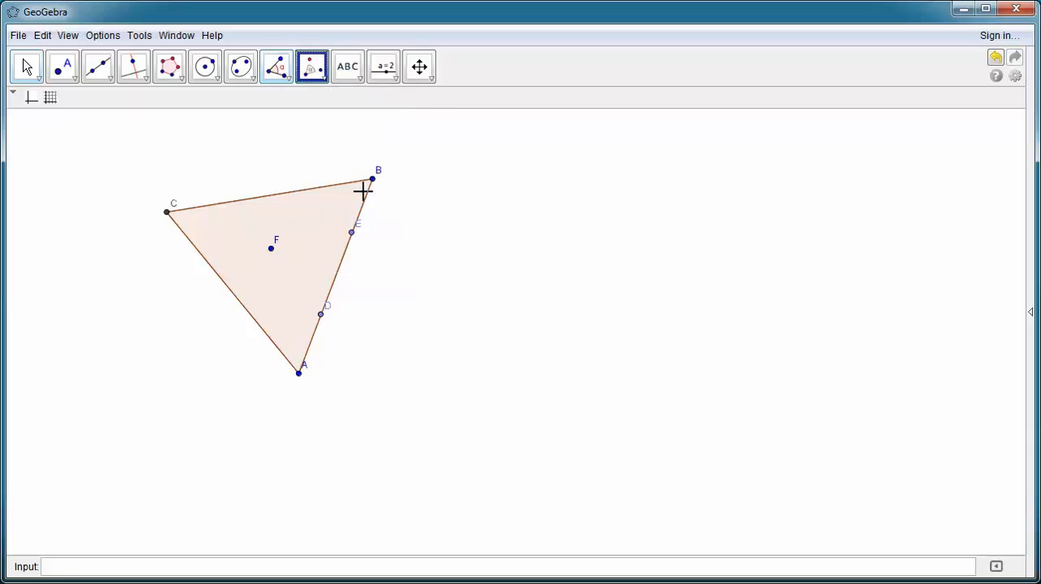
left_click(320, 314)
left_click(372, 179)
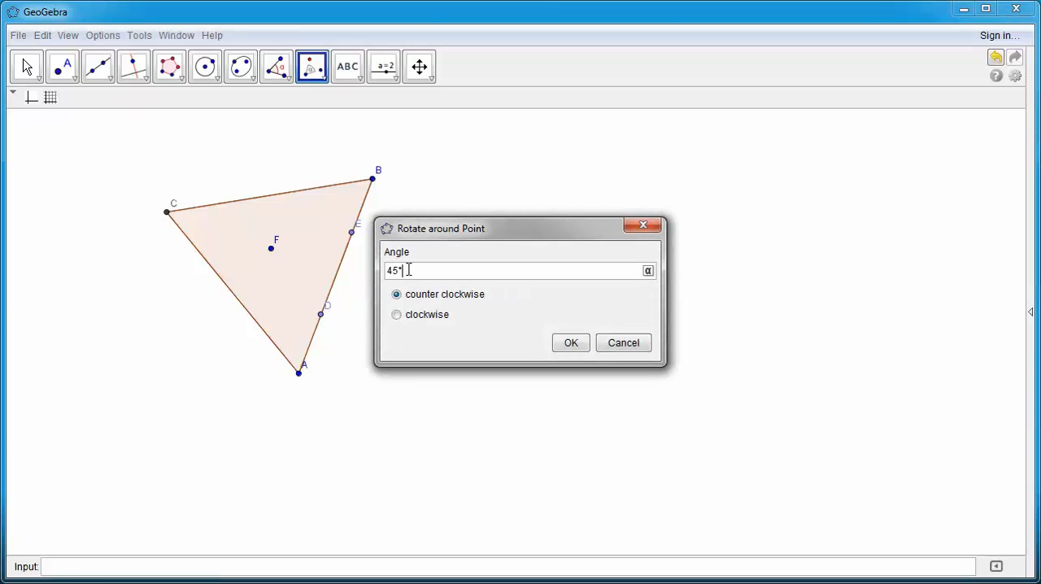
left_click_drag(403, 270, 361, 268)
type("60")
left_click(396, 315)
left_click(573, 342)
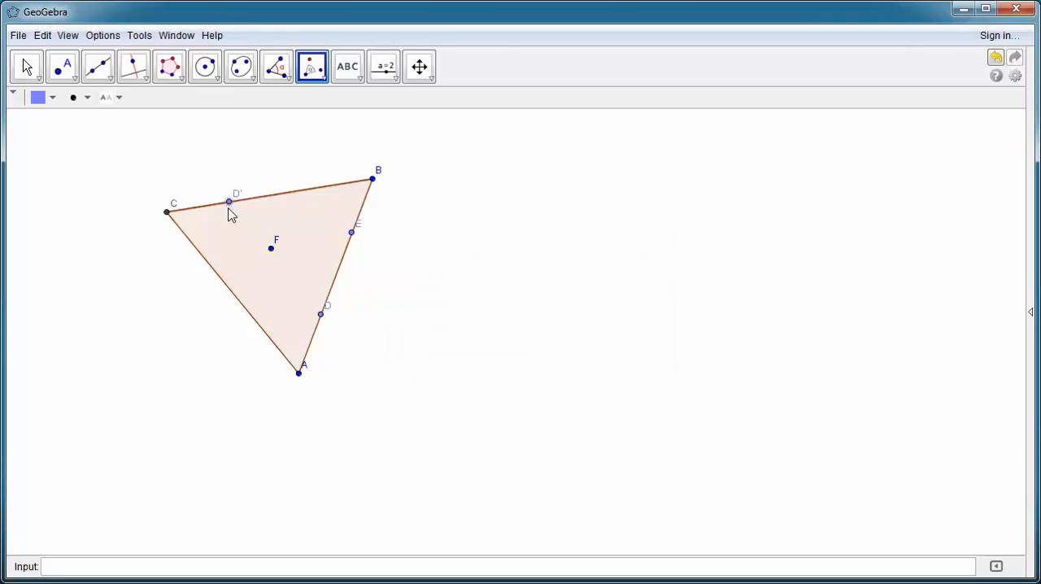
Step: Rotate point E around vertex B by 60° clockwise
left_click(352, 234)
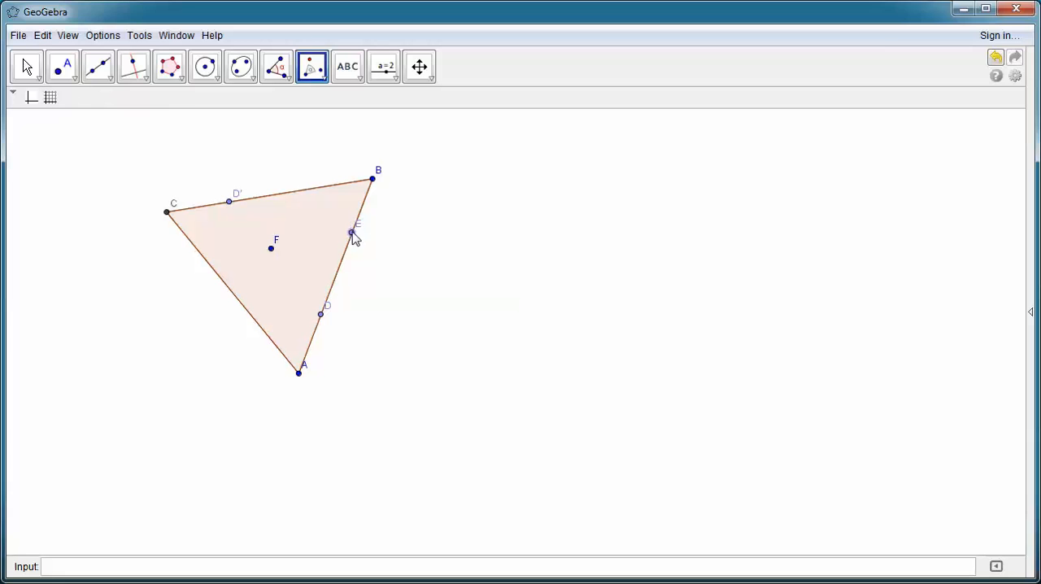
left_click(373, 180)
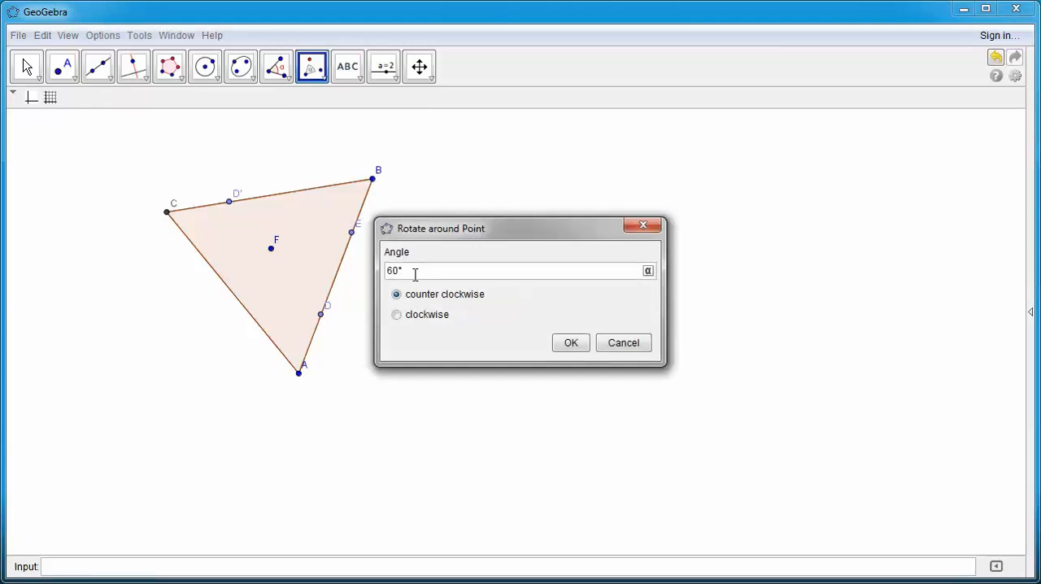
left_click(397, 314)
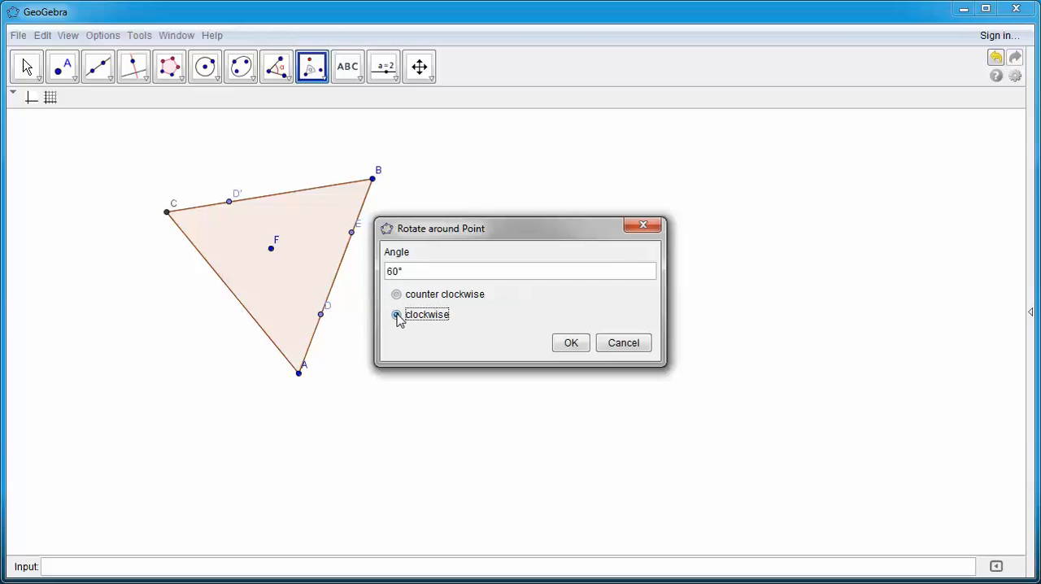
left_click(571, 345)
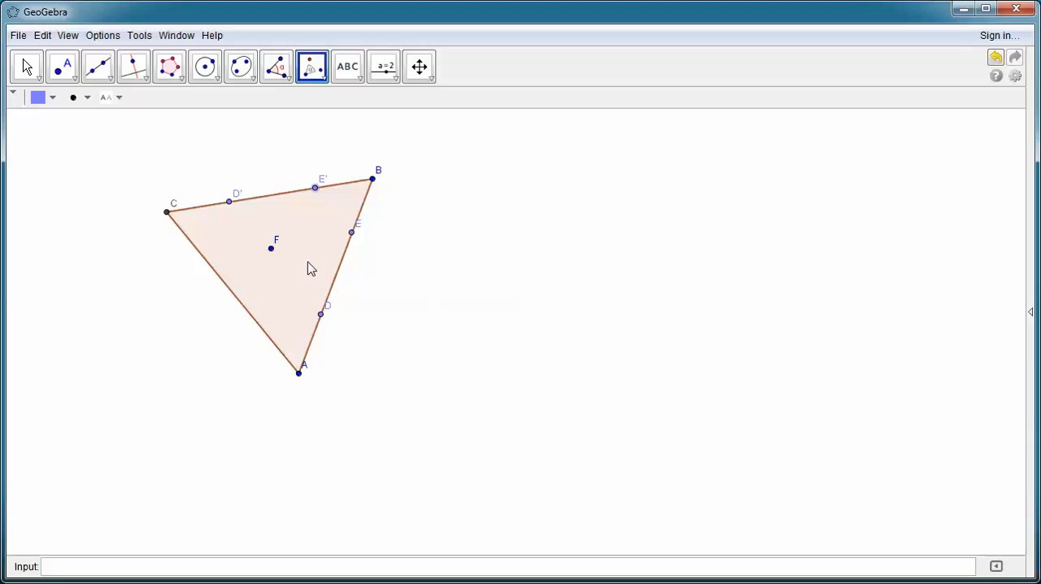
Step: Rotate the interior point F around vertex B by 60° clockwise and leave the rotation tool
left_click(272, 250)
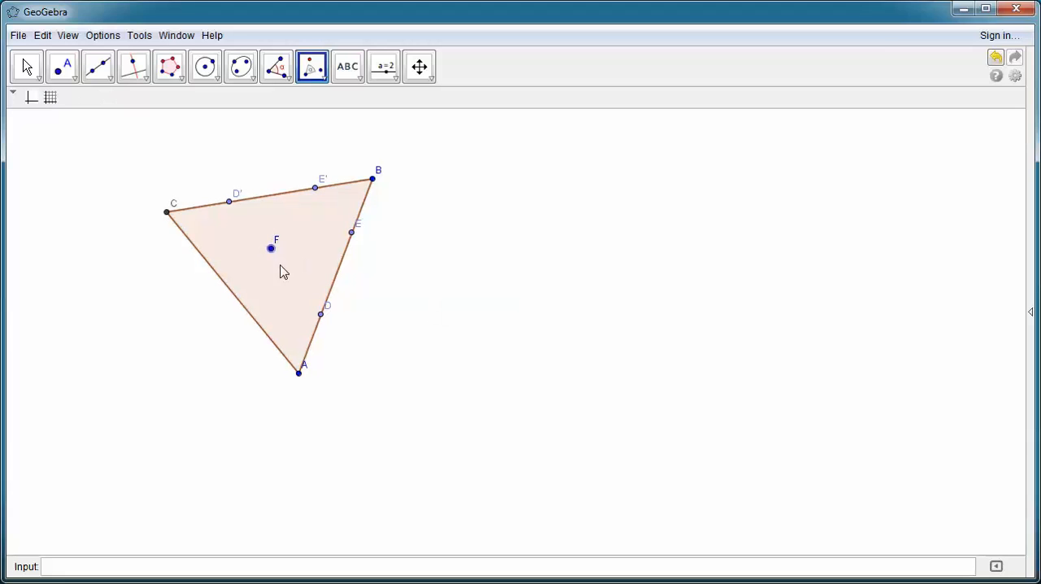
left_click(373, 180)
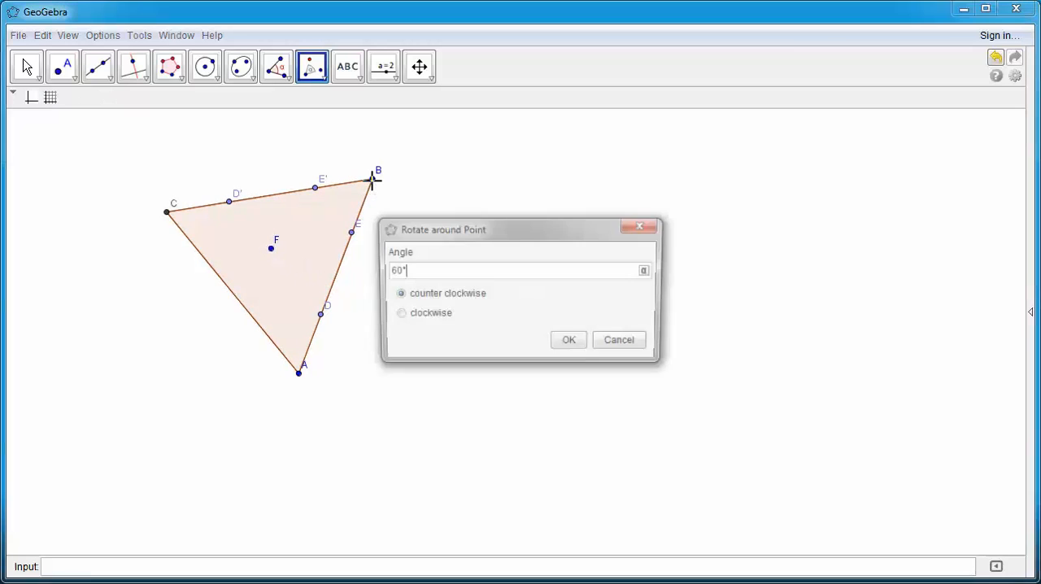
left_click(397, 315)
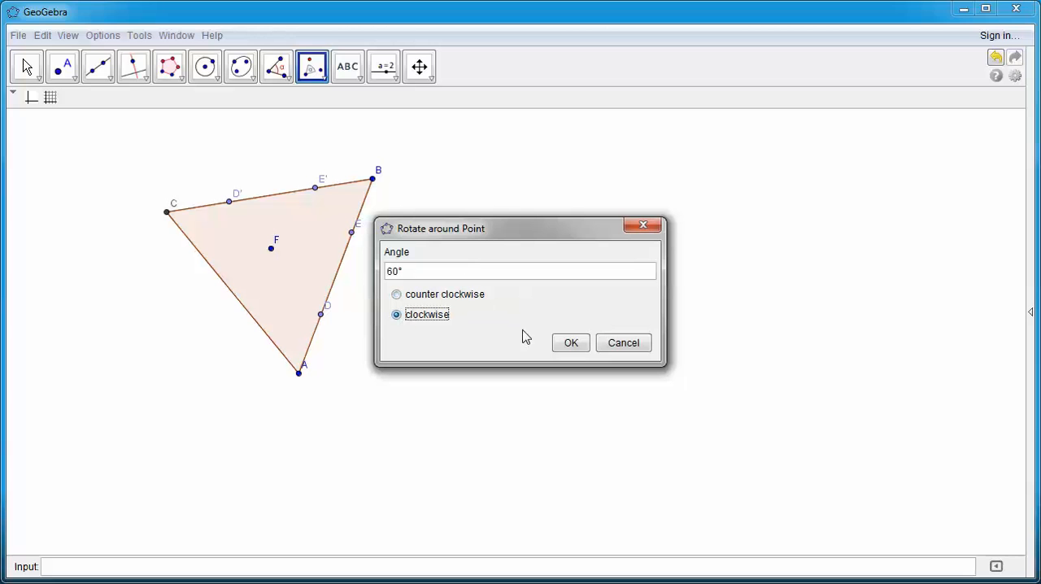
left_click(570, 342)
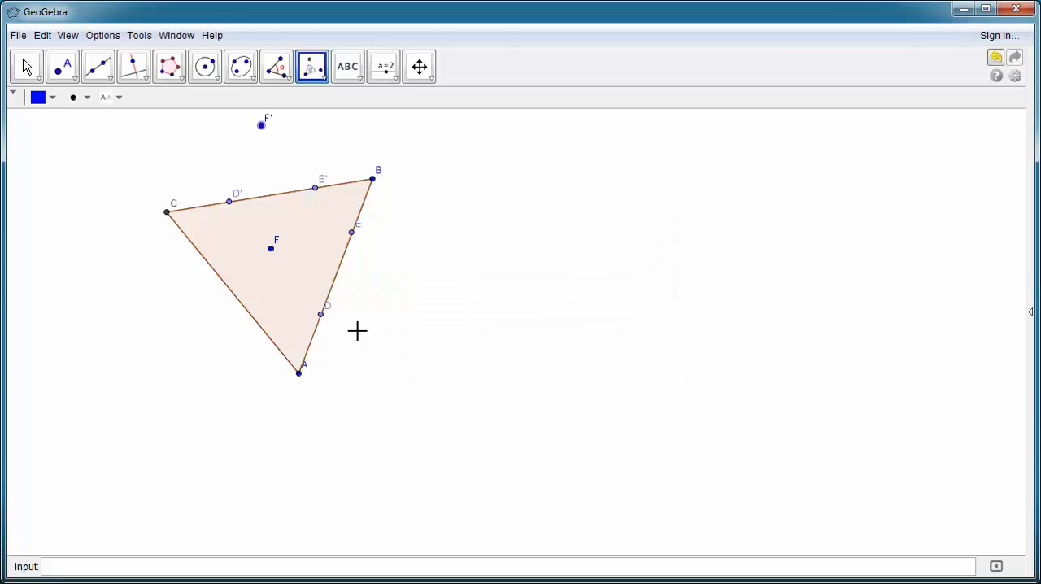
key("Escape")
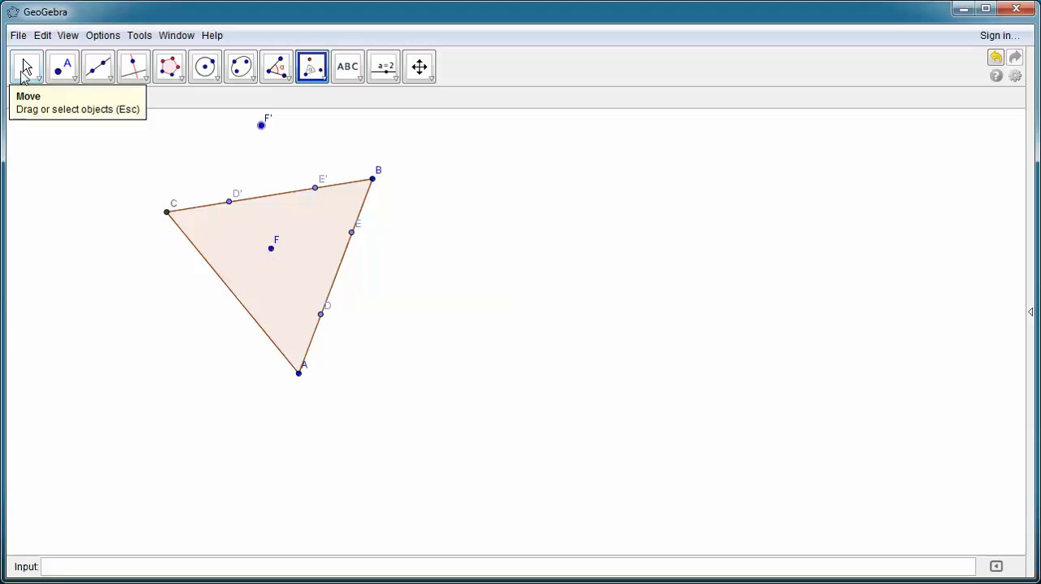
Step: Move point F slightly inside the triangle and shift points D and E along side AB to test their rotated copies
mouse_move(275, 257)
left_mouse_down()
mouse_move(298, 295)
mouse_move(328, 233)
mouse_move(272, 259)
left_mouse_up()
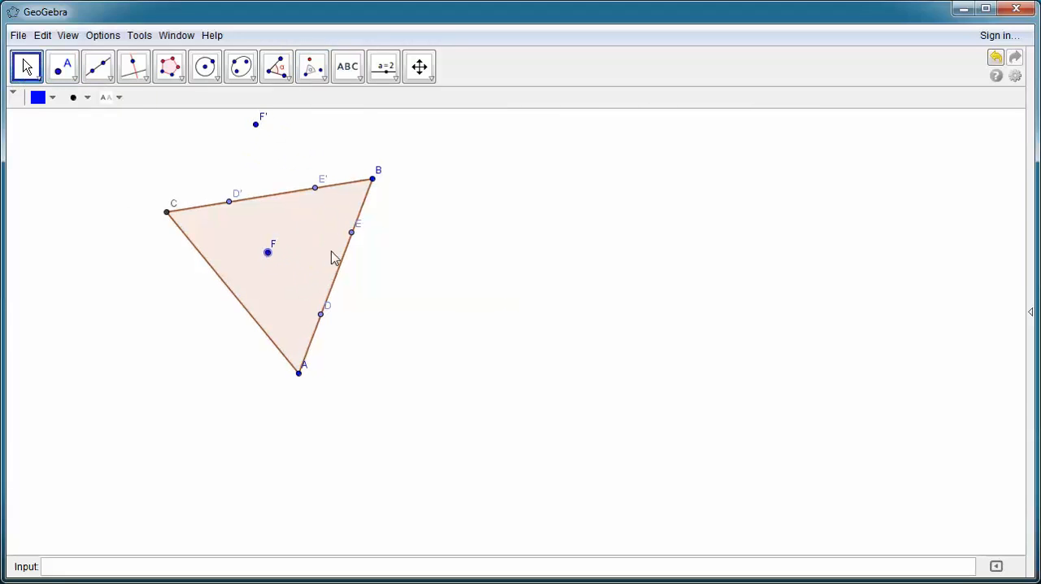
mouse_move(326, 320)
left_mouse_down()
mouse_move(327, 266)
mouse_move(316, 326)
left_mouse_up()
mouse_move(352, 234)
left_mouse_down()
mouse_move(346, 286)
mouse_move(349, 241)
left_mouse_up()
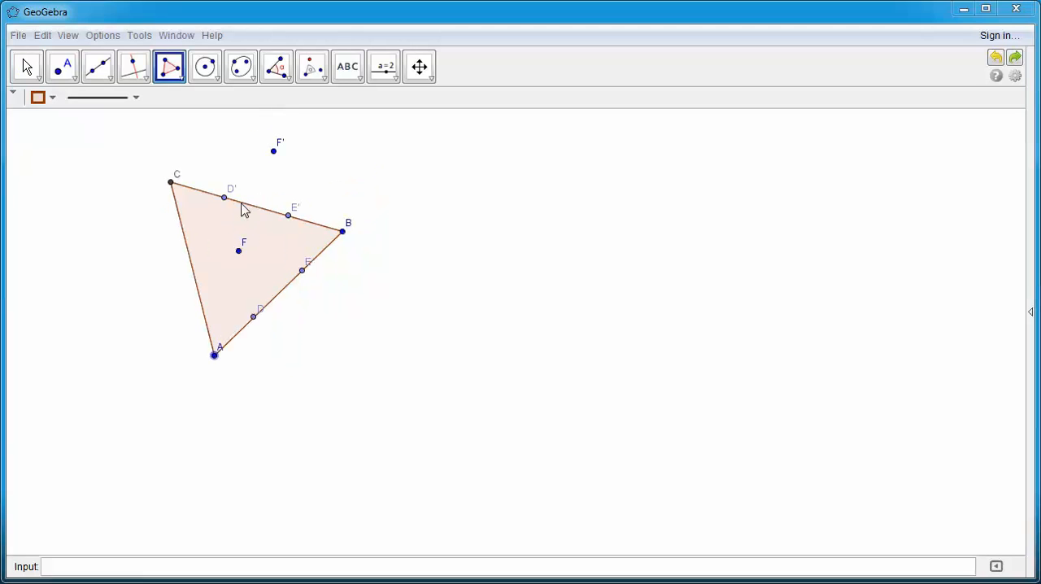
left_click(241, 202)
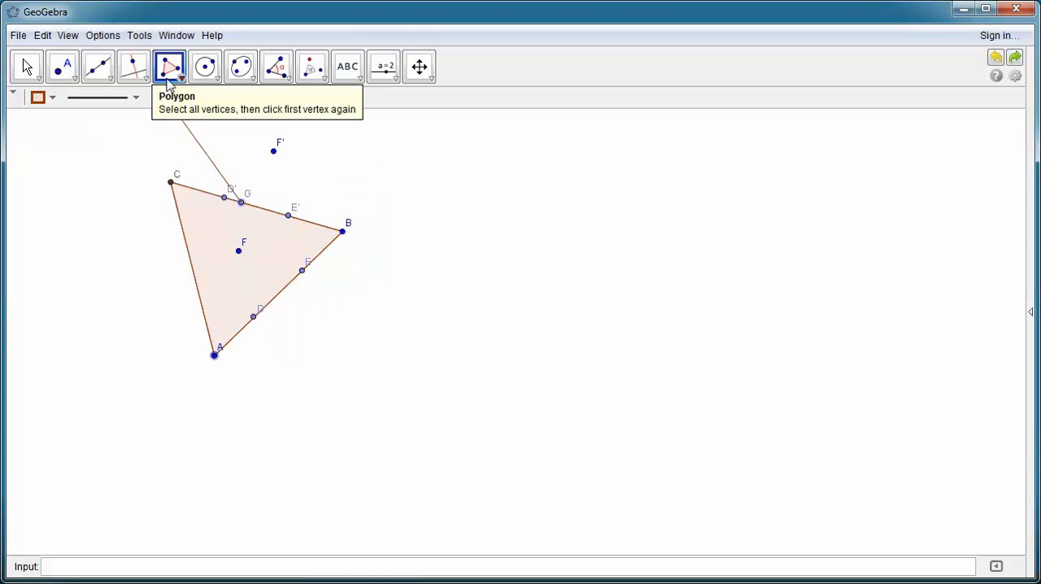
left_click(43, 35)
left_click(48, 56)
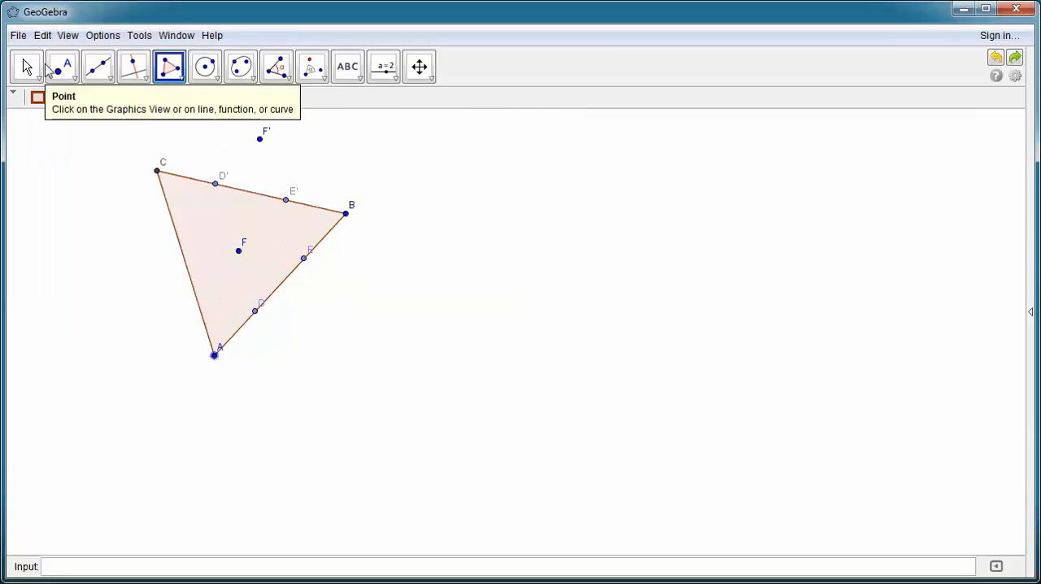
Step: Hide side BC and the whole original triangle ABC, keeping its points displayed
left_click(27, 67)
right_click(241, 192)
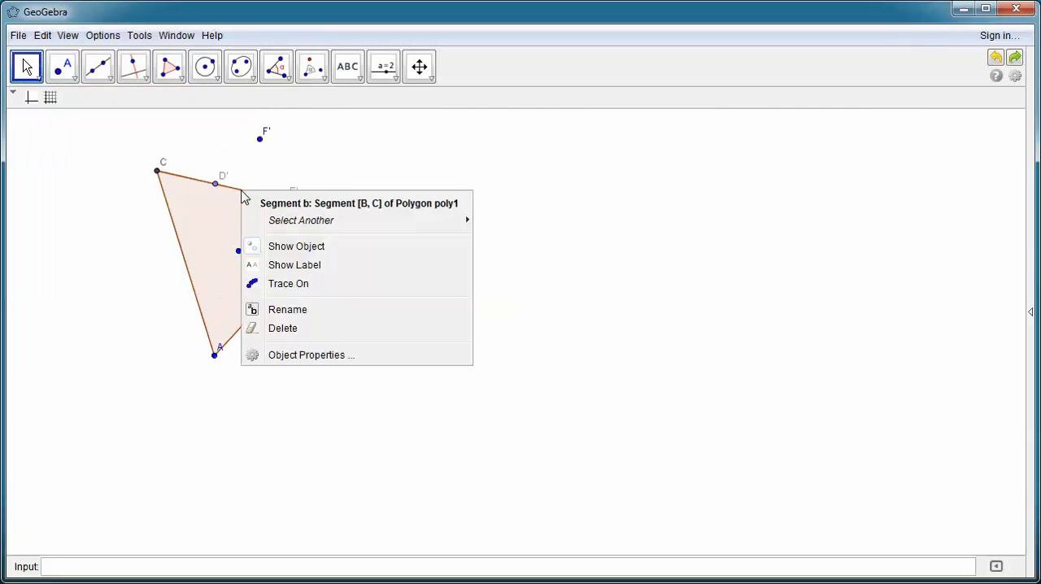
left_click(303, 246)
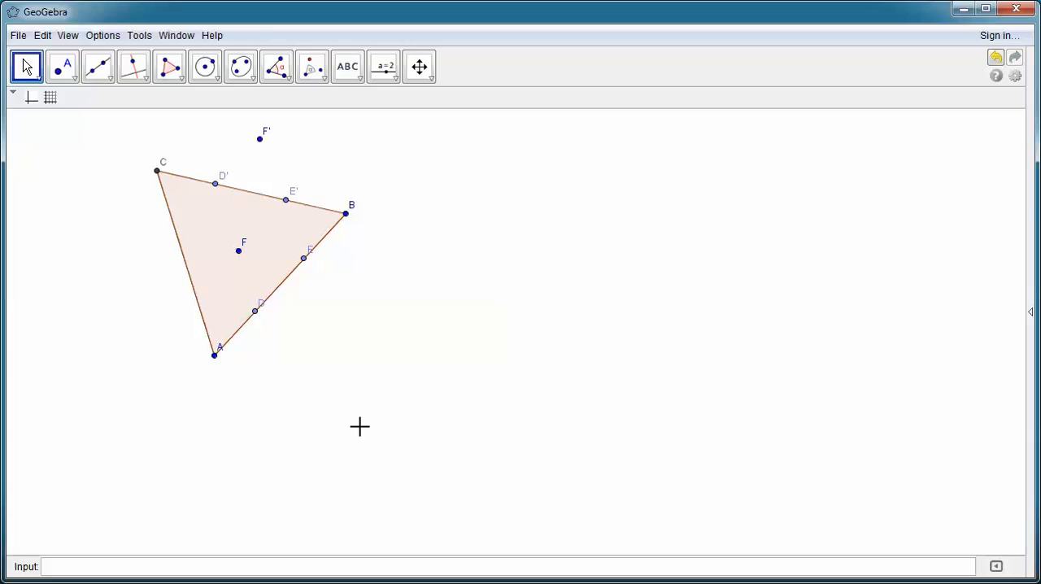
right_click(246, 197)
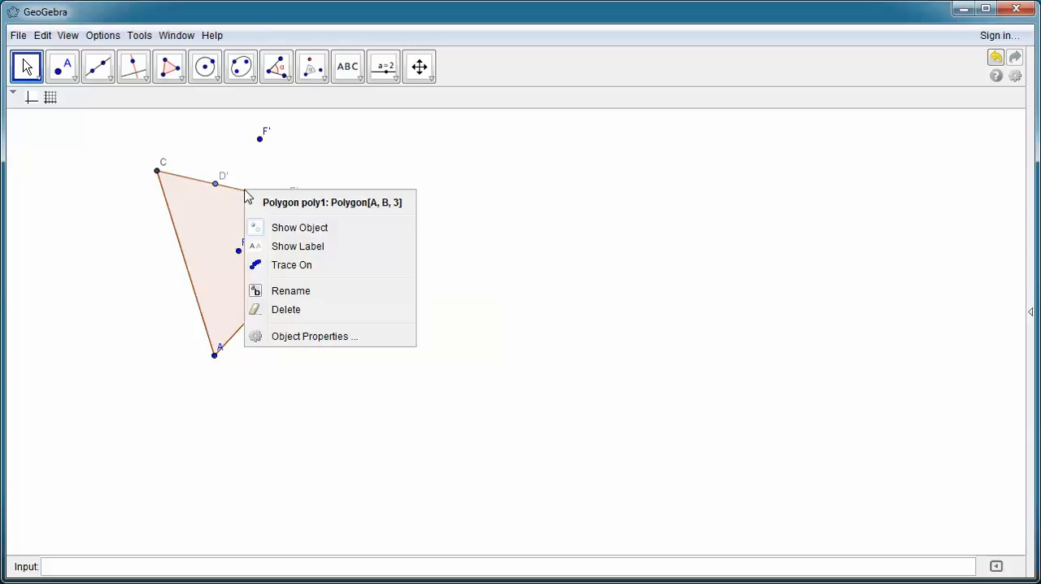
left_click(277, 231)
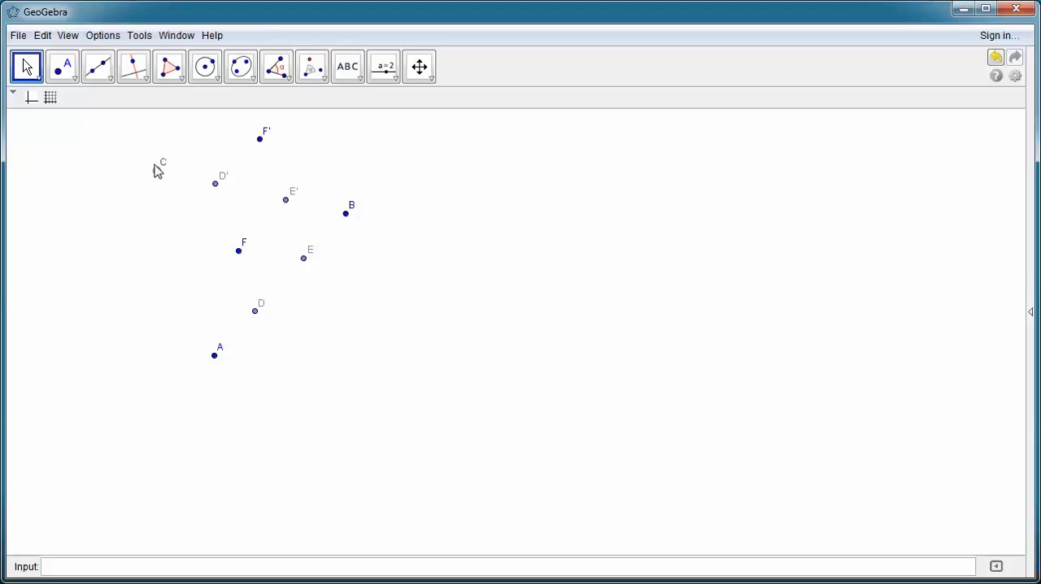
Step: Draw a polygon through points C, A, D, F, E, B, E', F' and D', closing it at C
left_click(183, 79)
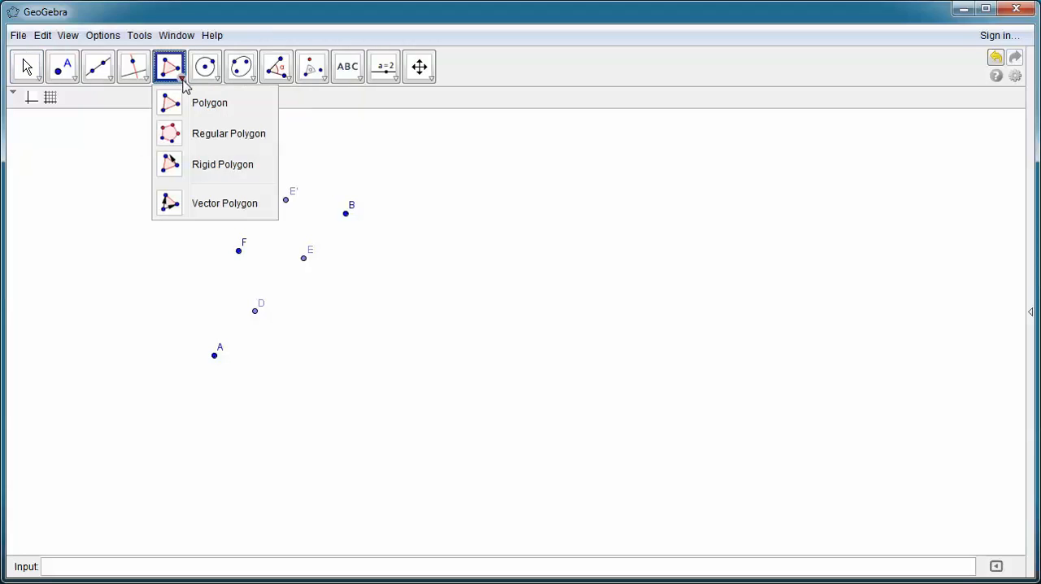
left_click(194, 107)
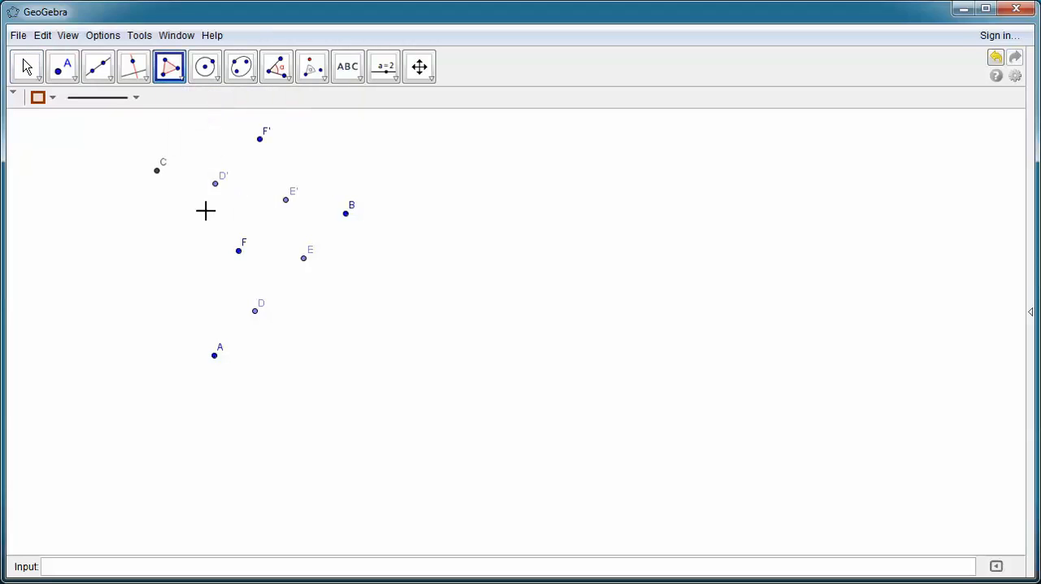
left_click(158, 171)
left_click(216, 358)
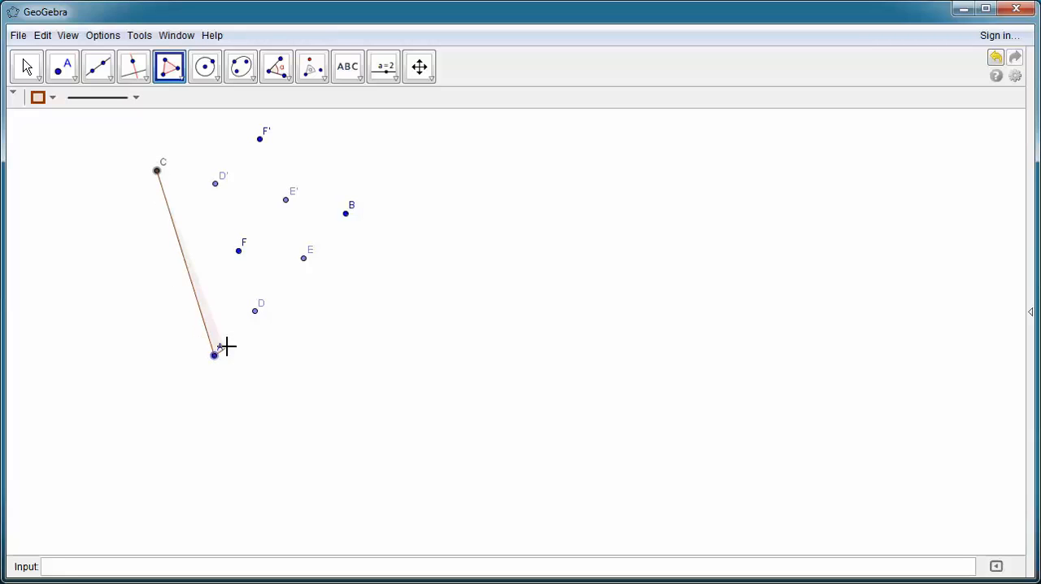
left_click(255, 312)
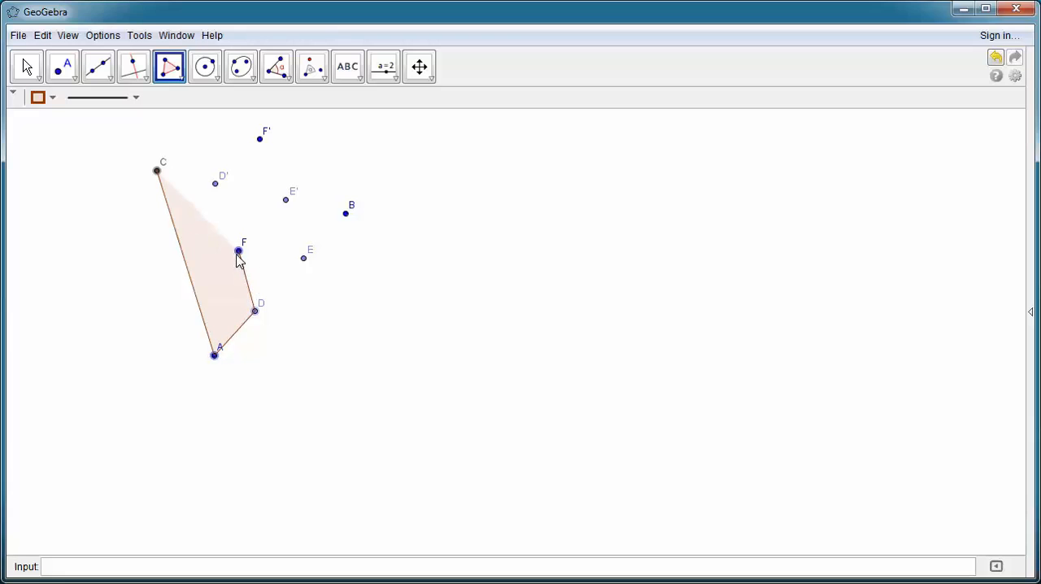
left_click(239, 251)
left_click(306, 262)
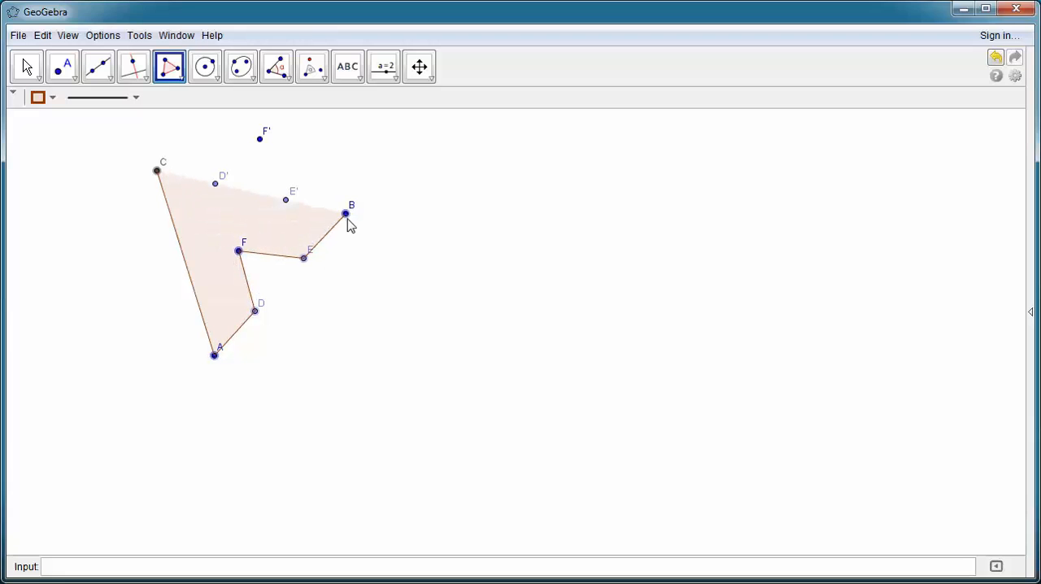
left_click(346, 214)
left_click(285, 201)
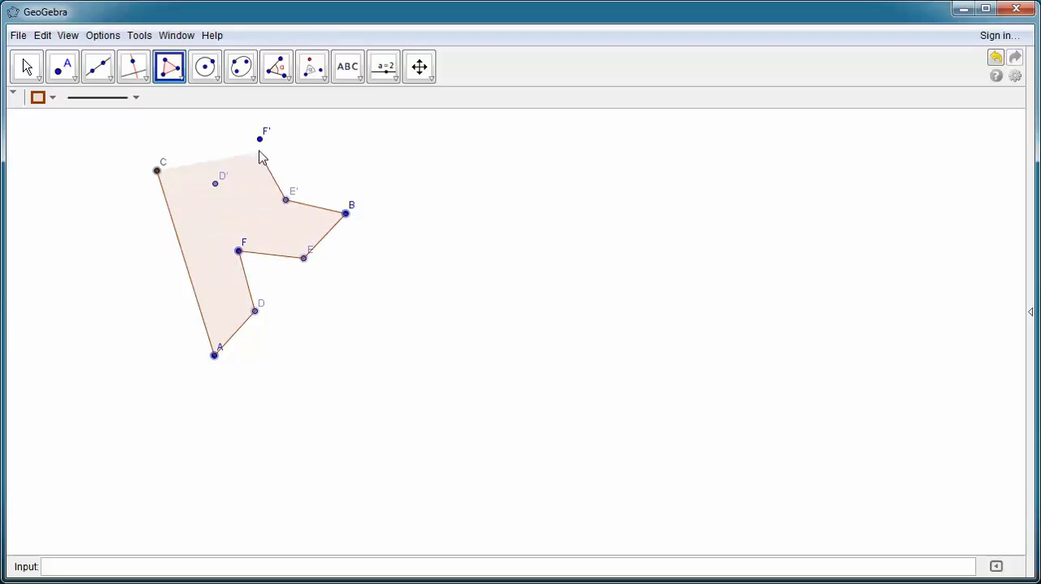
left_click(261, 146)
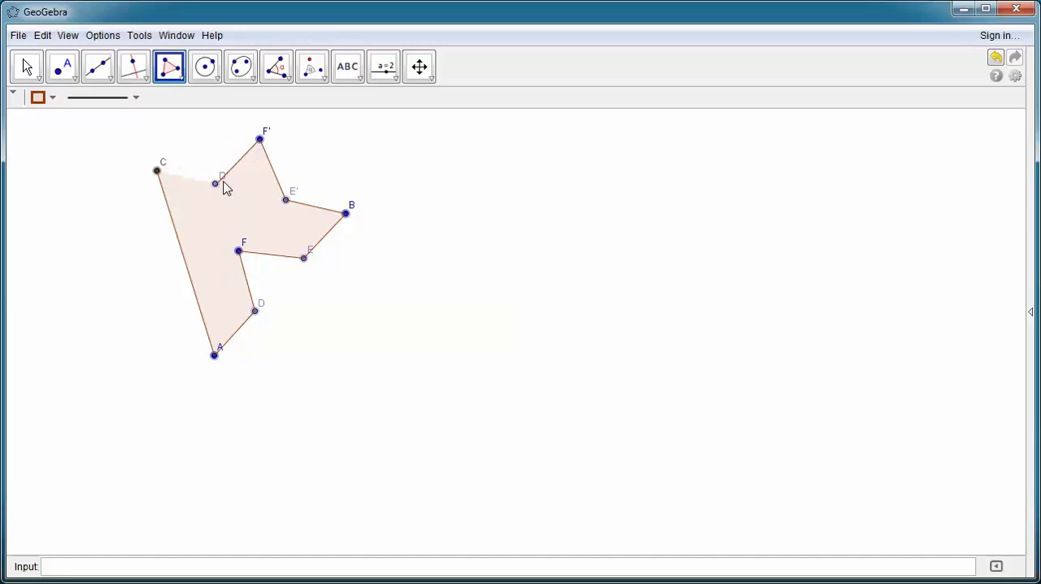
left_click(215, 183)
left_click(157, 170)
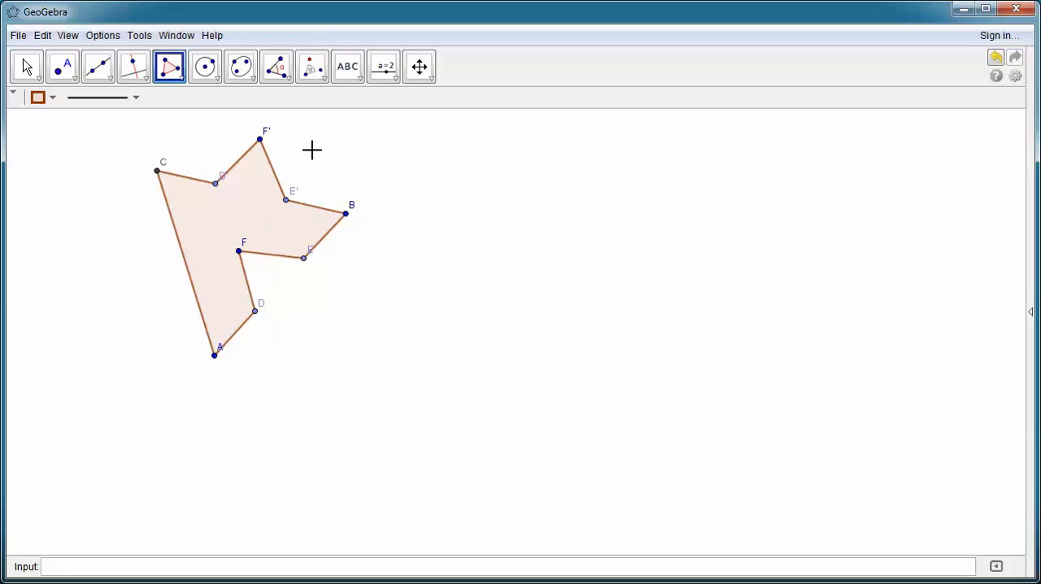
Step: Rotate the new nine-vertex polygon around point B by 60° clockwise
left_click(323, 79)
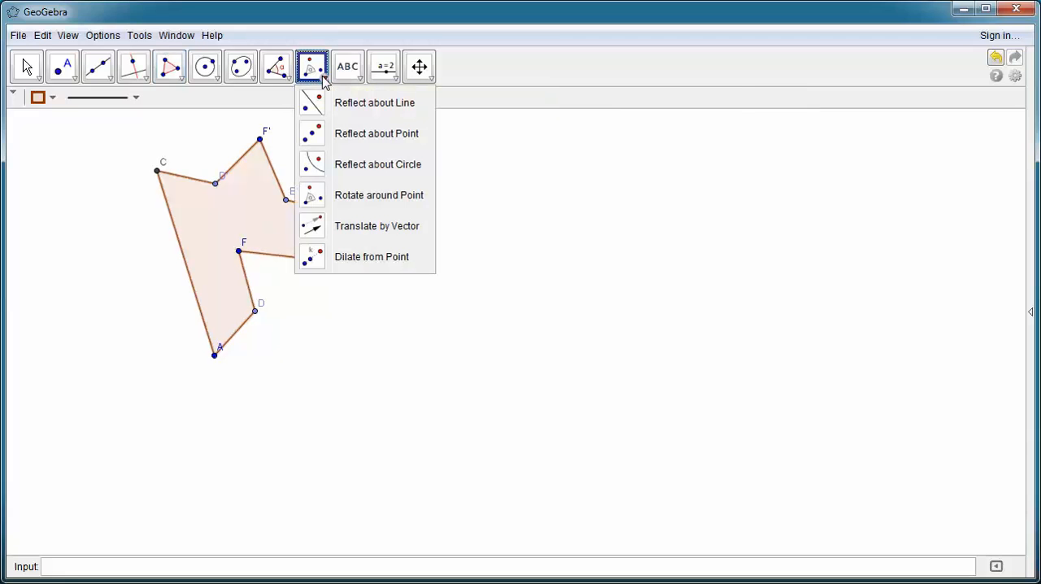
left_click(340, 197)
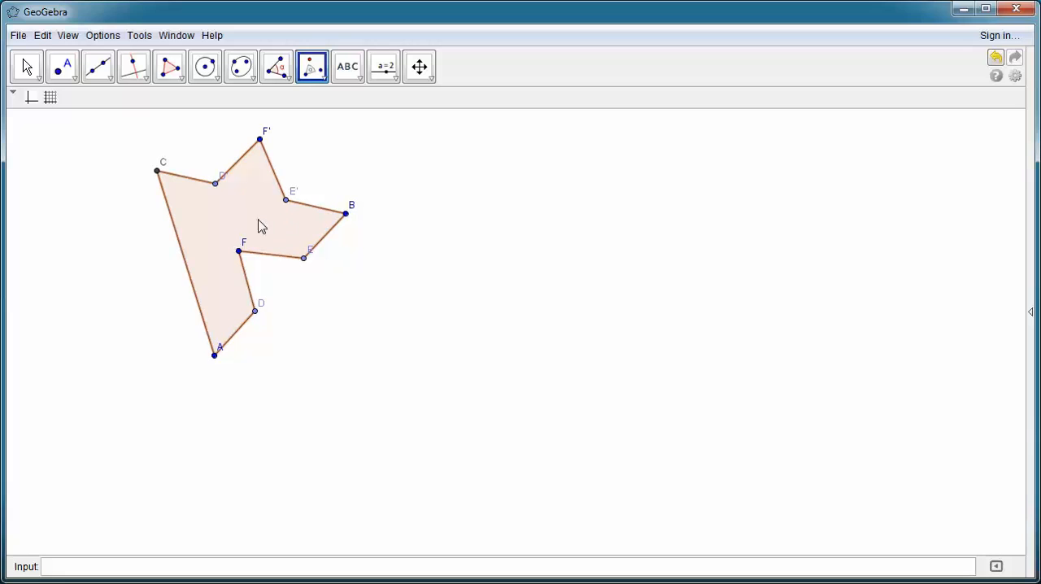
left_click(345, 213)
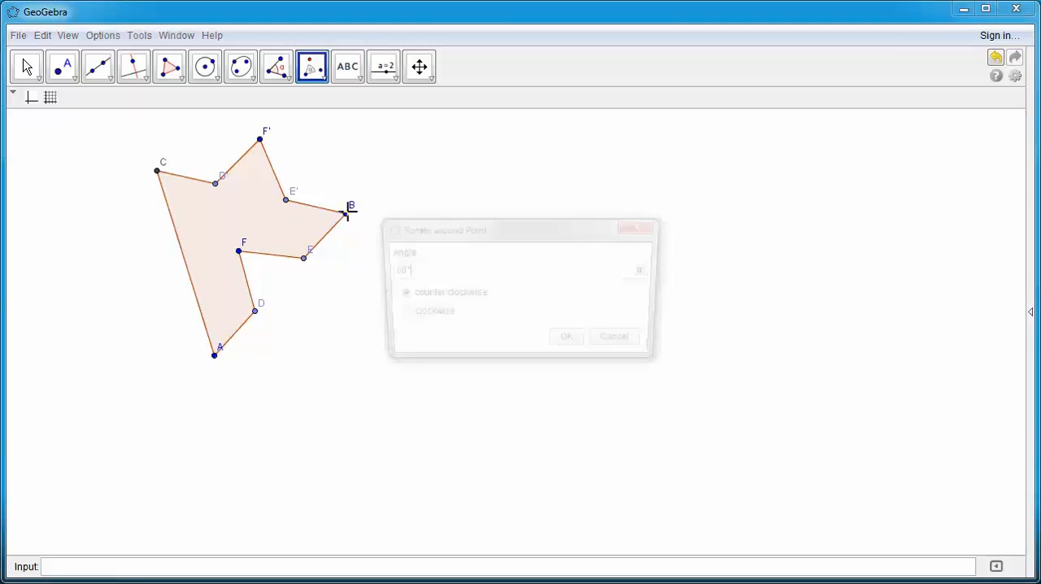
left_click(398, 316)
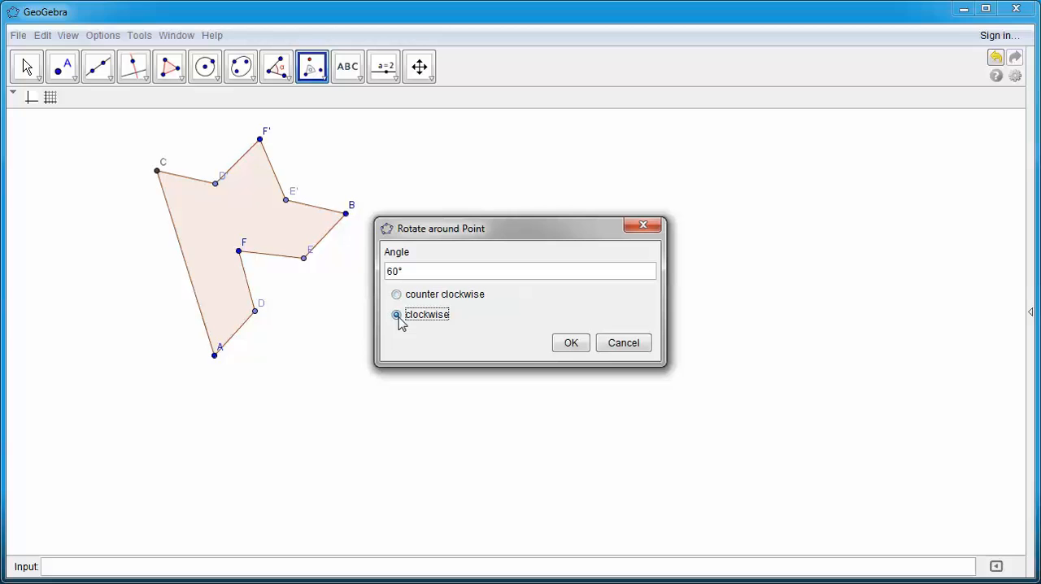
left_click(572, 345)
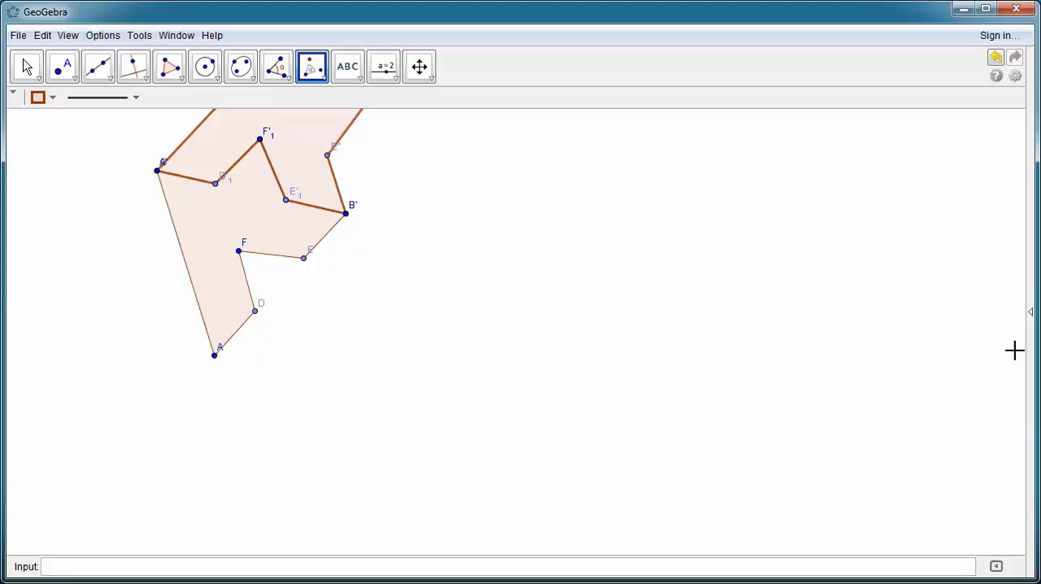
Step: Rotate the first rotated copy of the polygon around the shared vertex B by 60° clockwise
left_click(419, 66)
left_click_drag(448, 179, 463, 339)
left_click(317, 72)
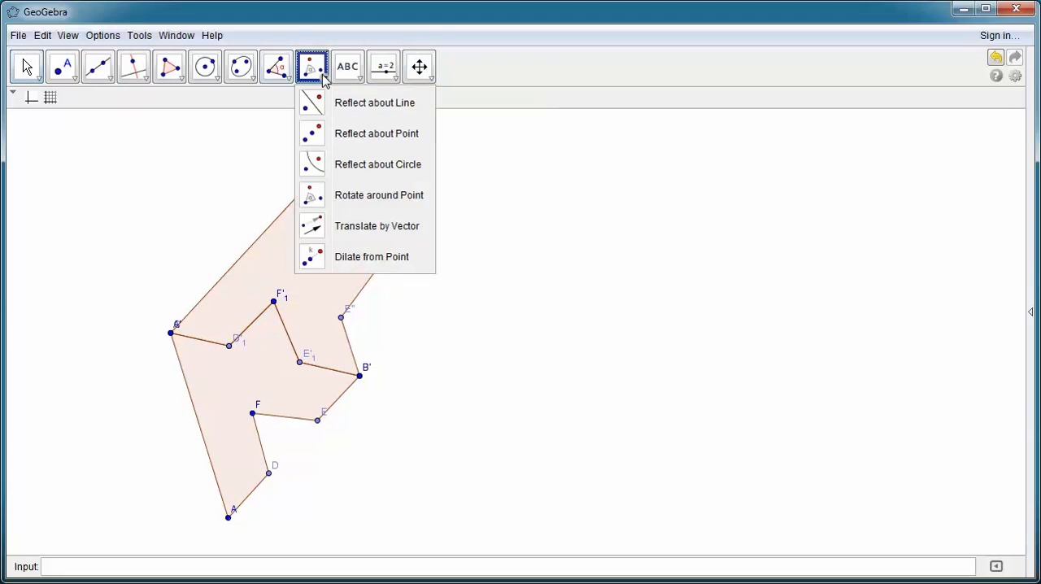
left_click(370, 197)
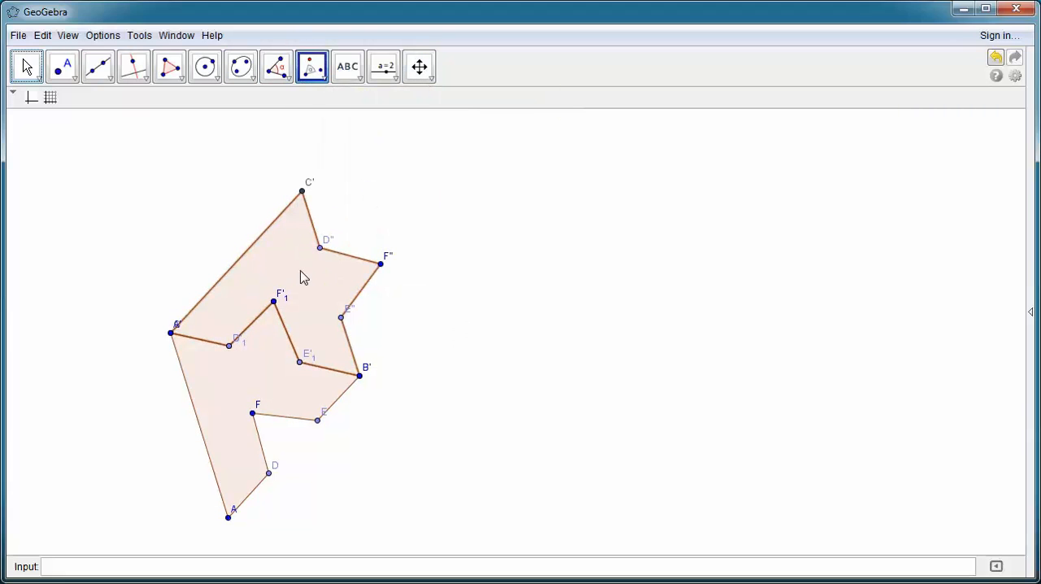
left_click(359, 376)
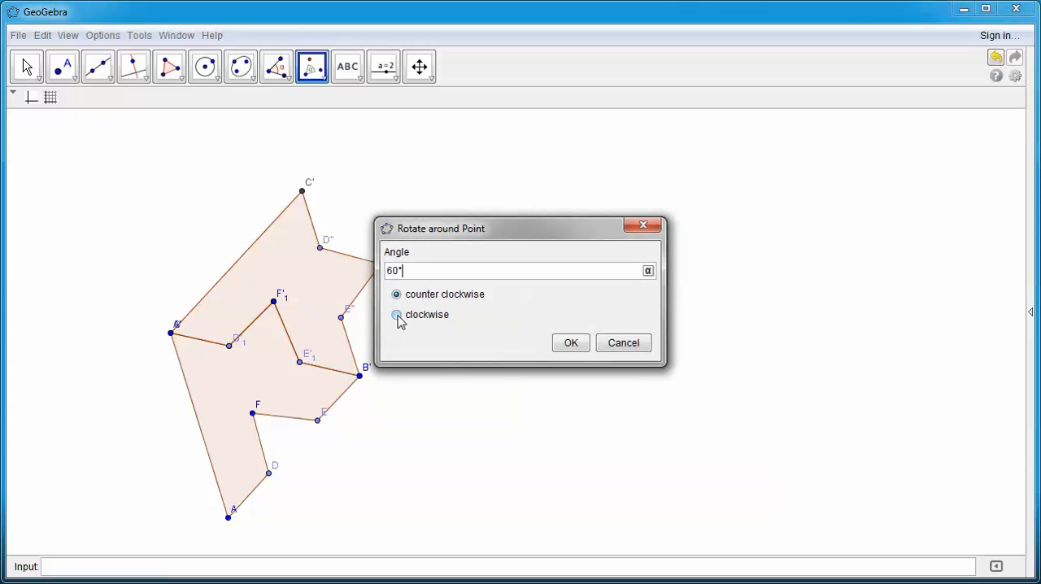
left_click(397, 316)
left_click(578, 345)
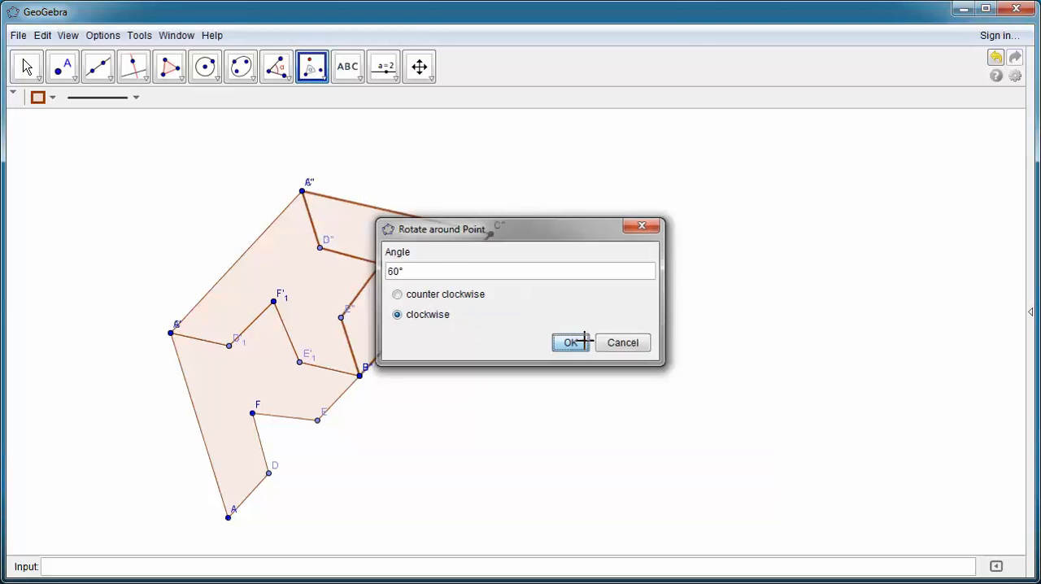
Step: Rotate the second polygon copy around the central vertex B by 60° clockwise
left_click(414, 295)
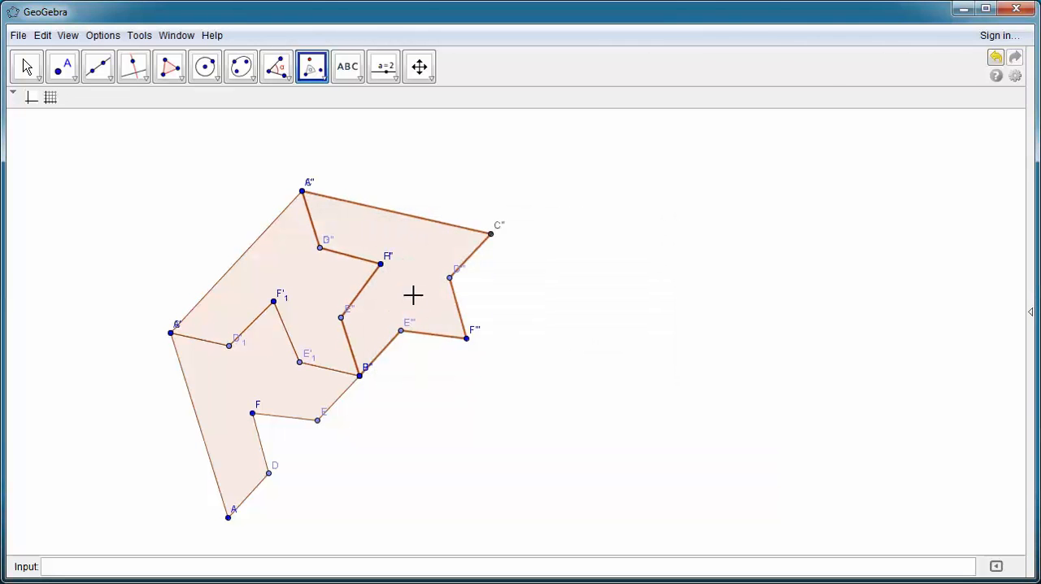
left_click(360, 376)
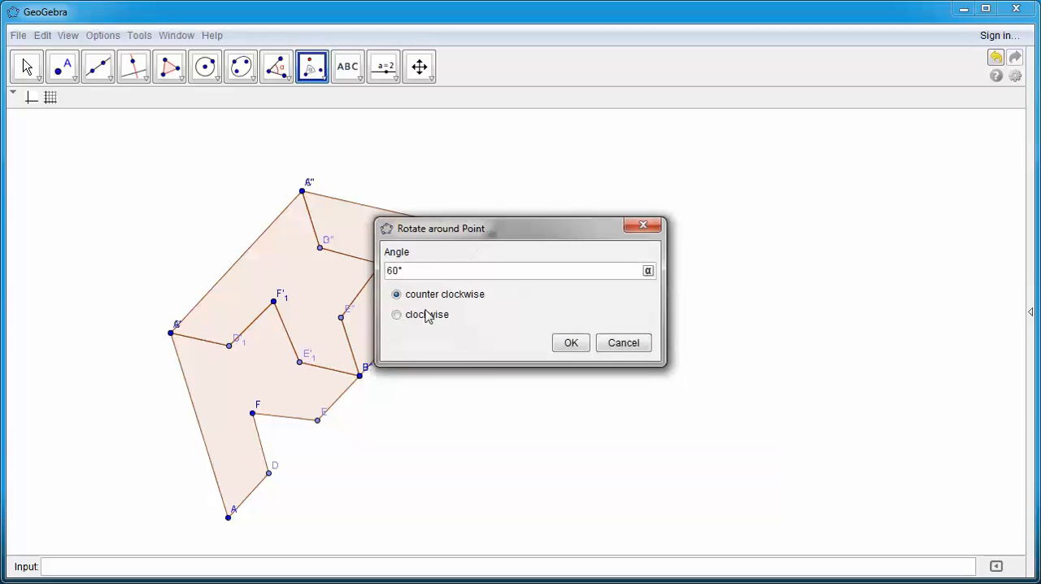
left_click(396, 314)
left_click(570, 343)
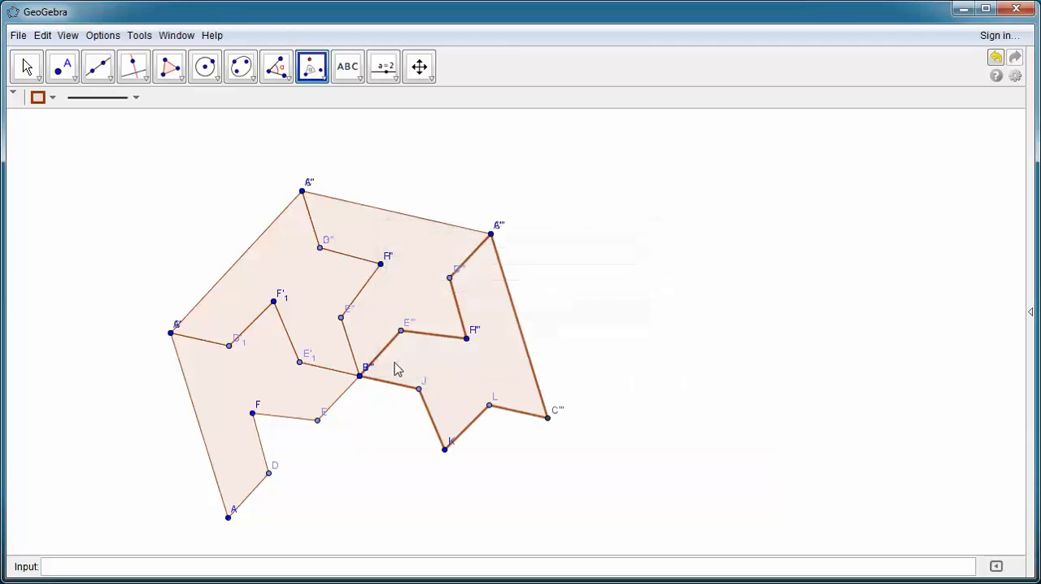
Step: Rotate the third polygon copy around the central vertex B by 60° clockwise
left_click(493, 372)
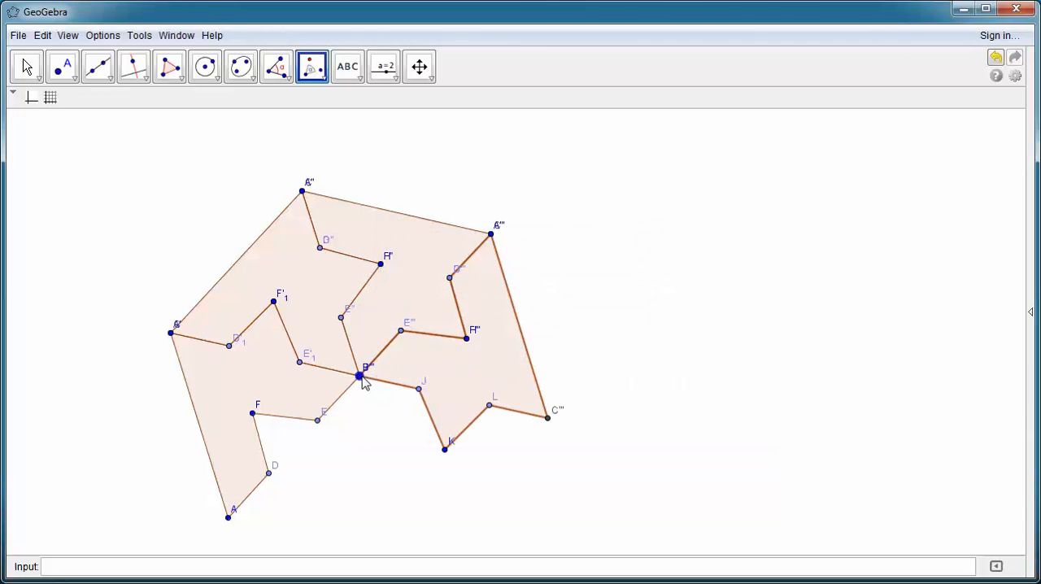
left_click(361, 377)
left_click(397, 316)
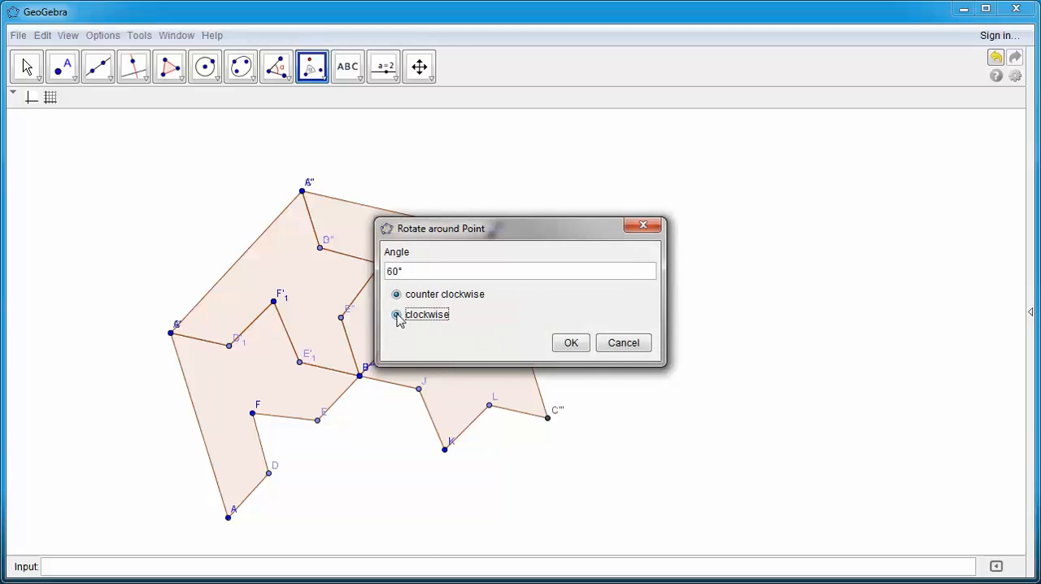
left_click(580, 346)
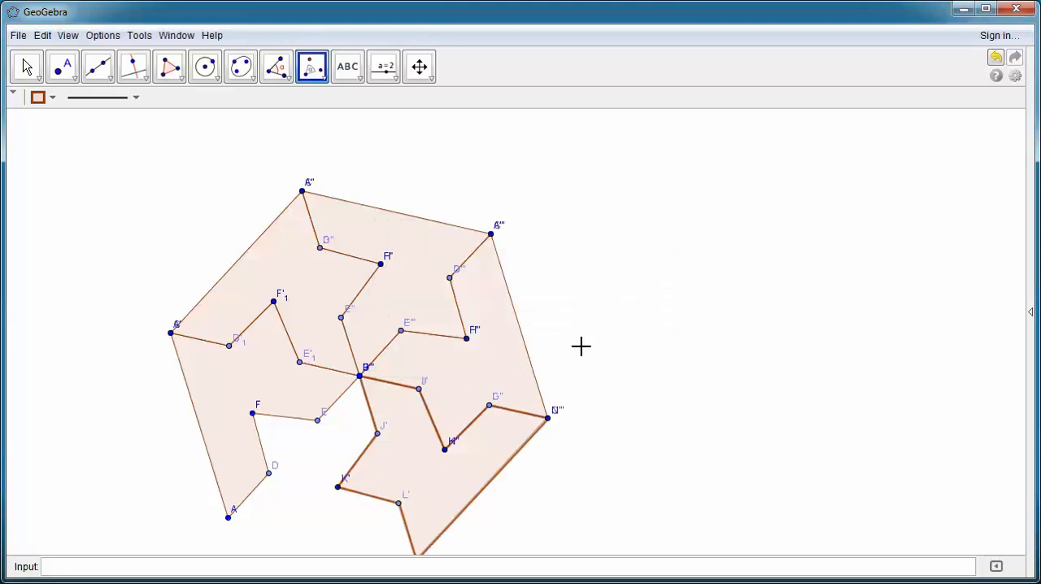
Step: Rotate the fourth polygon copy around the central vertex B by 60° clockwise to close the hexagon
left_click(360, 377)
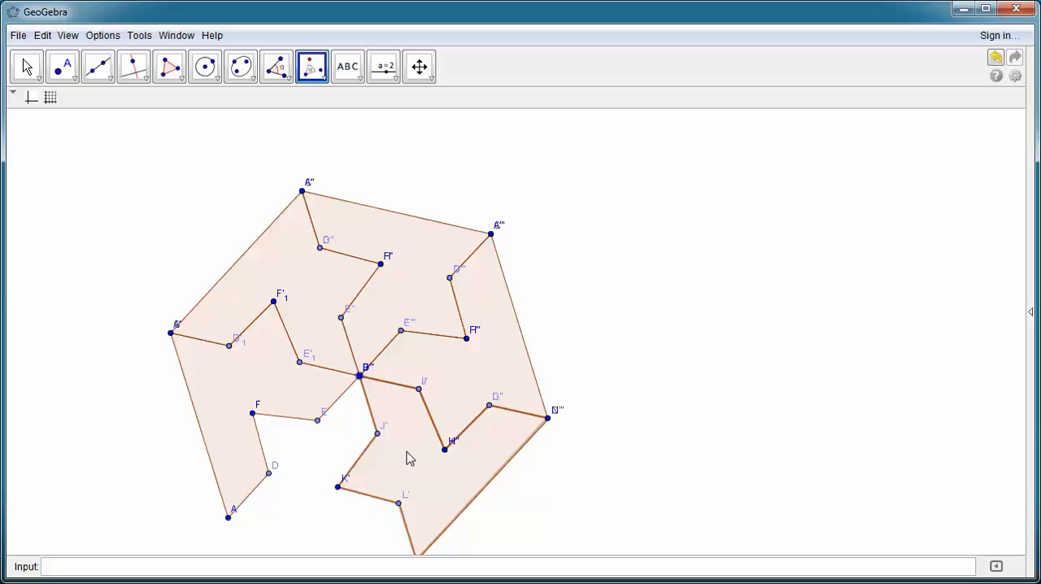
left_click(360, 375)
left_click(396, 315)
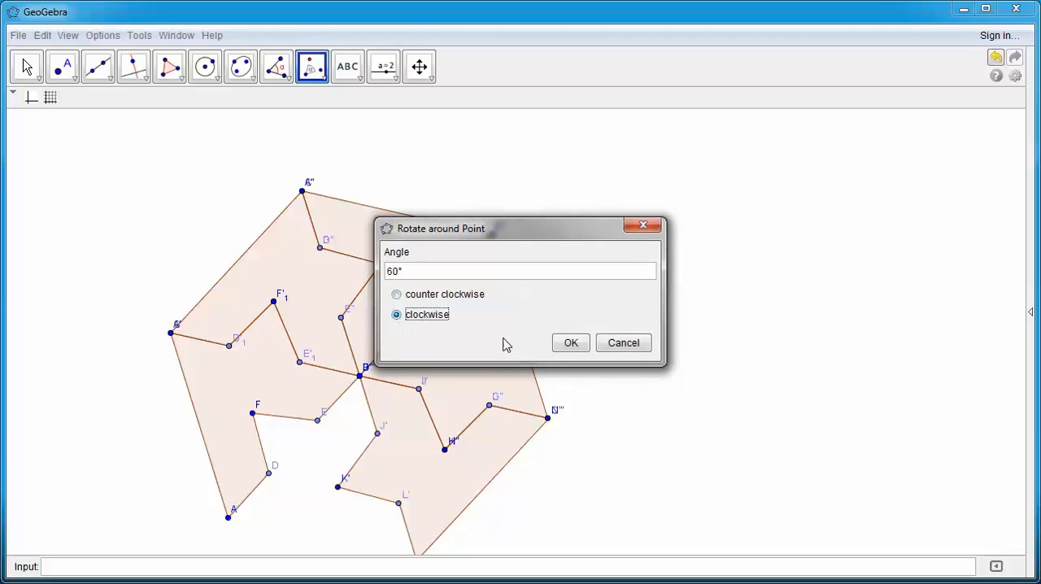
left_click(571, 344)
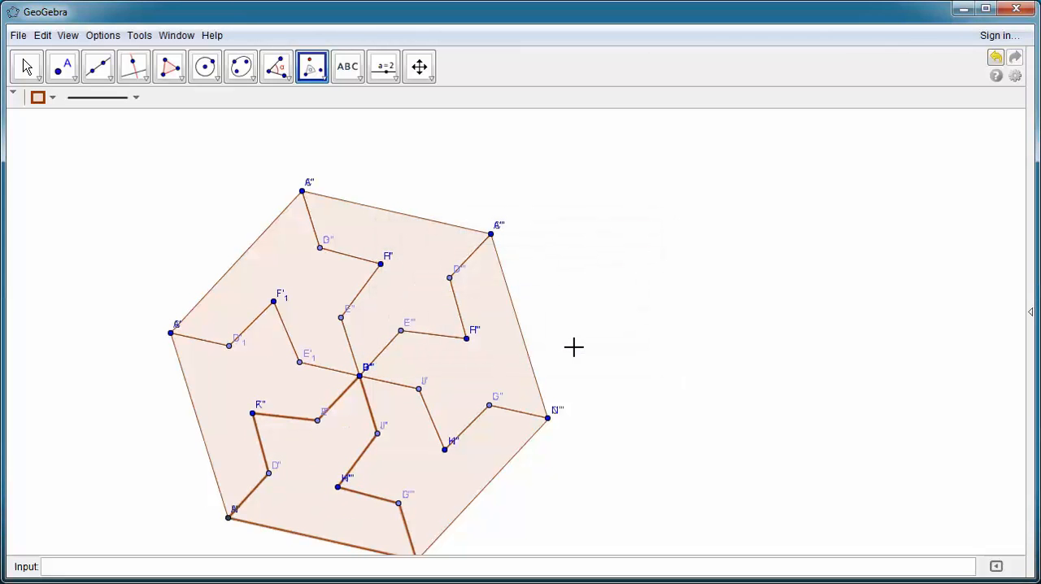
Step: Center the hexagon in the view and change the color of its left piece, poly2, to red (#FF0000)
left_click(419, 66)
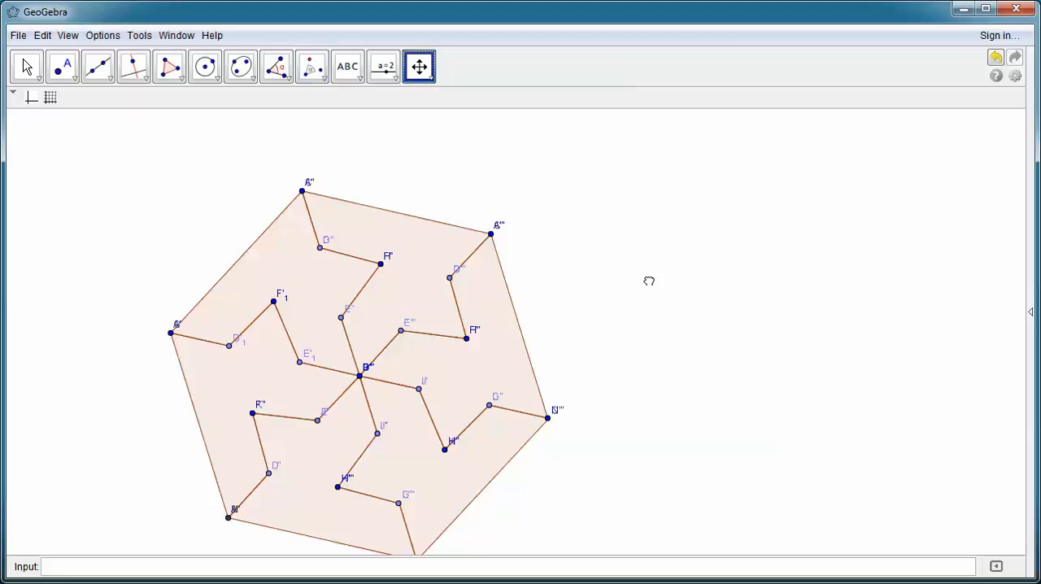
left_click_drag(649, 281, 699, 232)
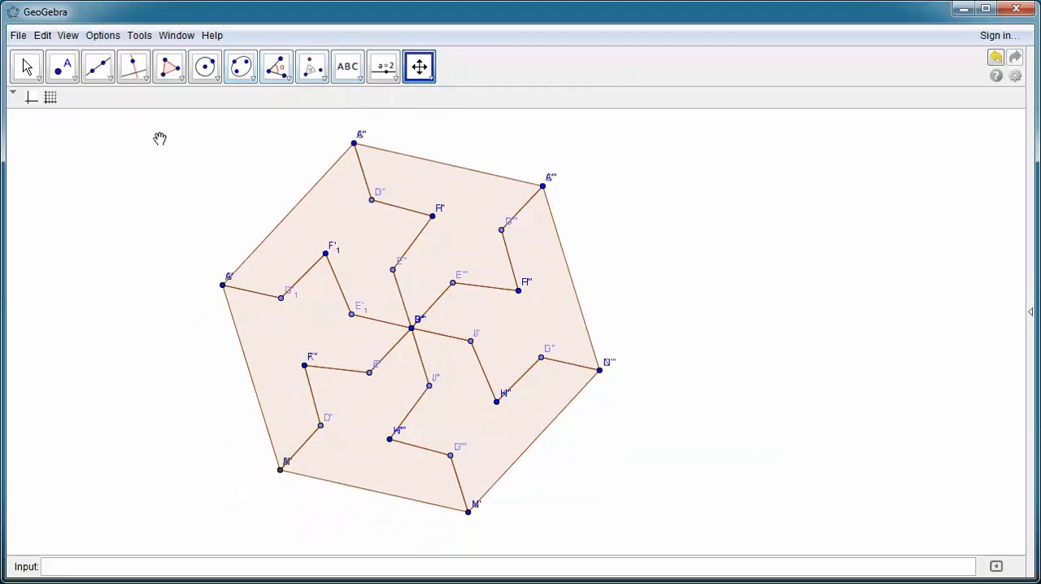
left_click(36, 74)
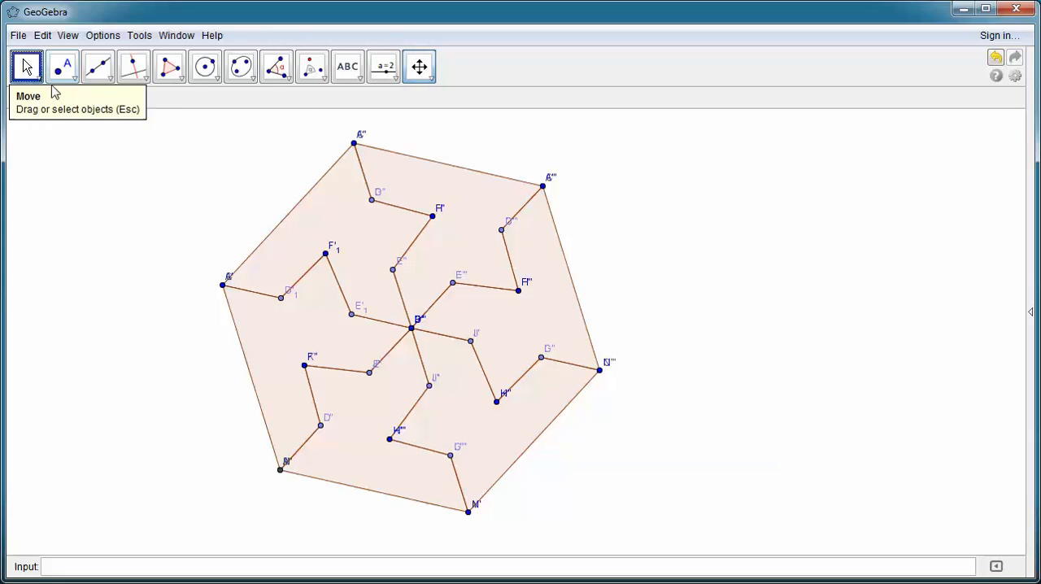
right_click(286, 346)
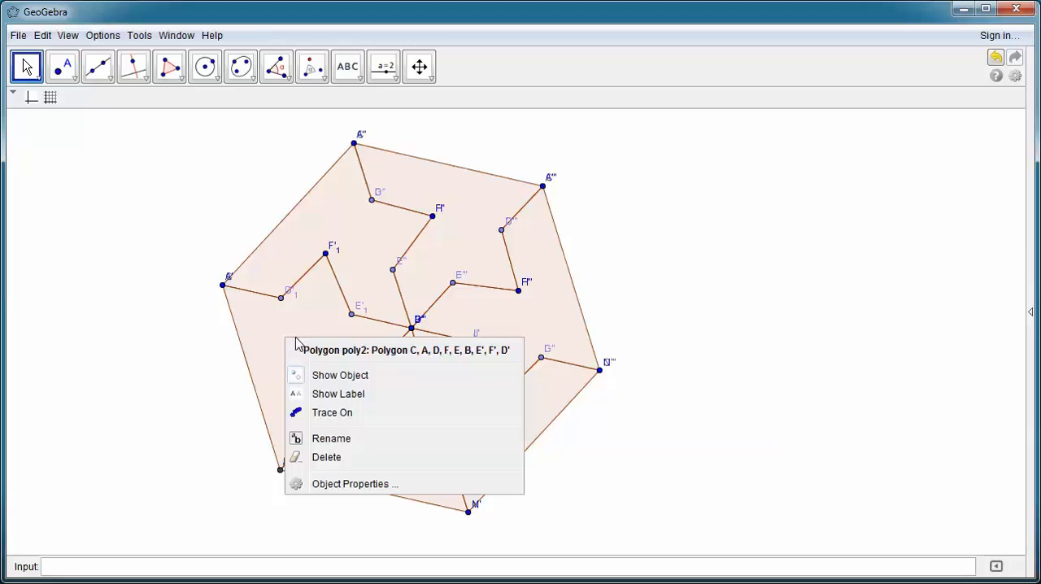
left_click(341, 483)
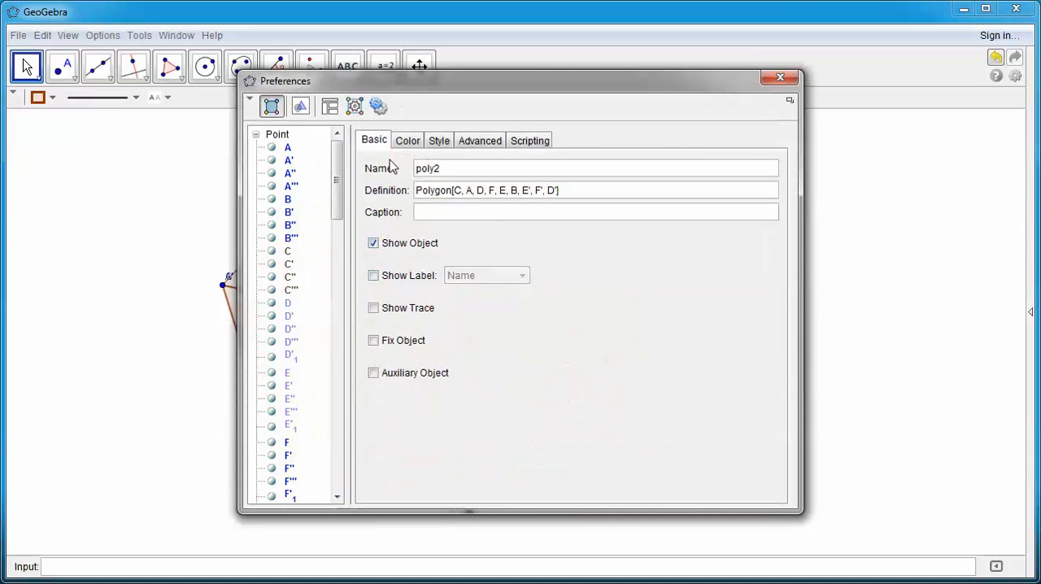
left_click(407, 142)
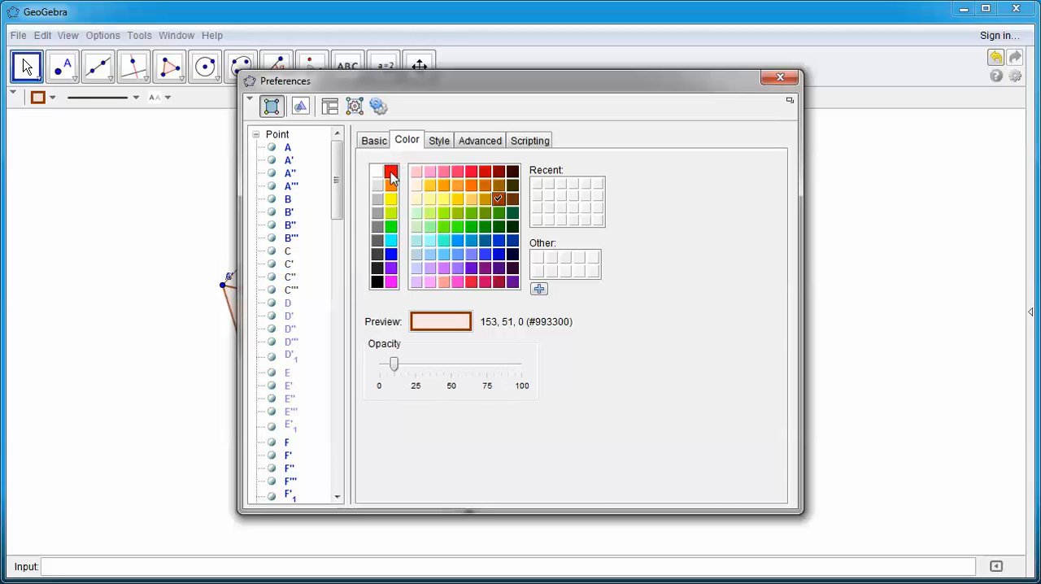
left_click(392, 171)
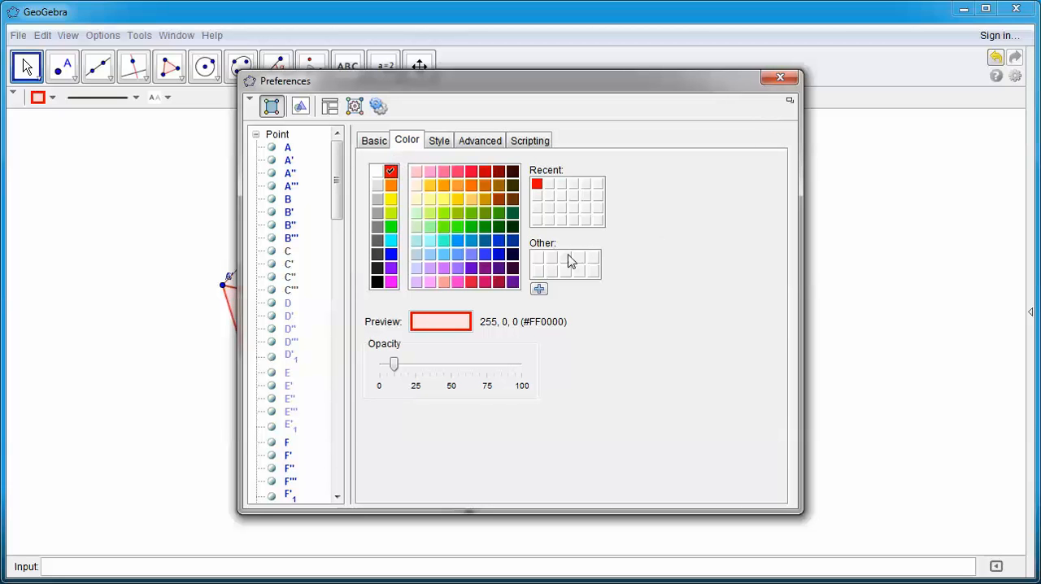
left_click(782, 81)
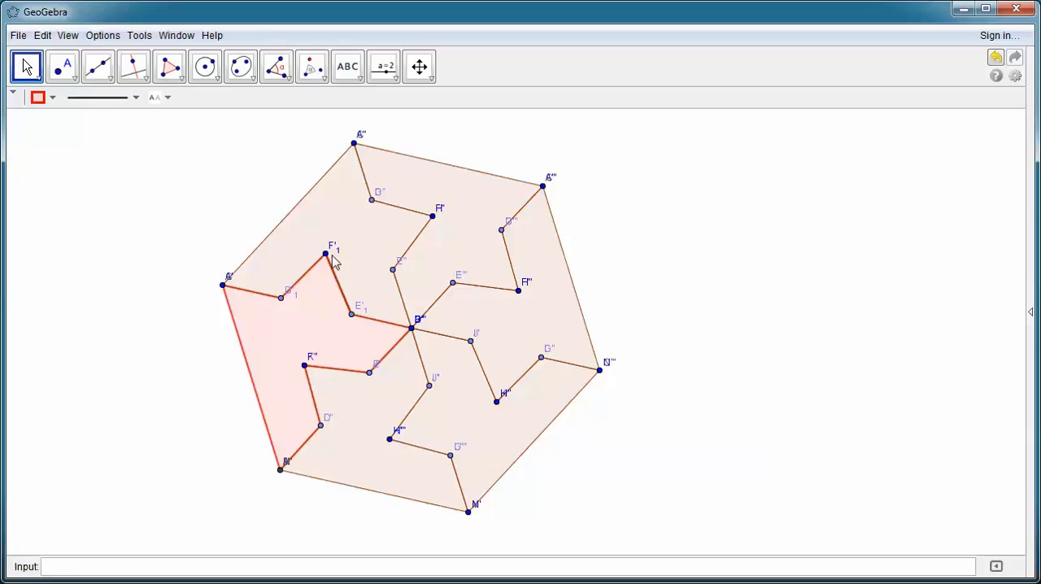
Step: Color the hexagon's upper-left piece orange and its top piece dark red
left_click(53, 98)
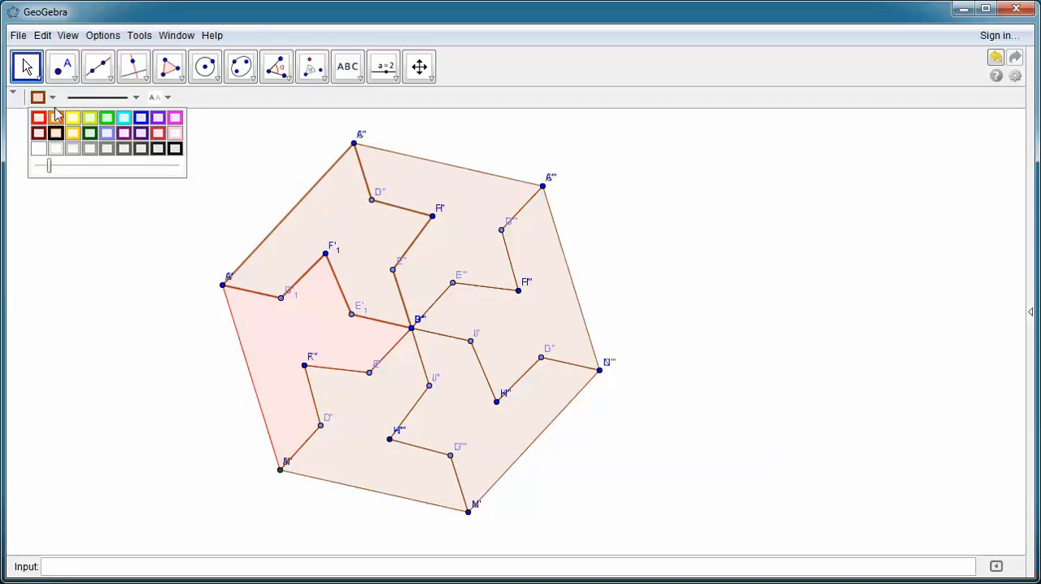
left_click(55, 118)
left_click(455, 233)
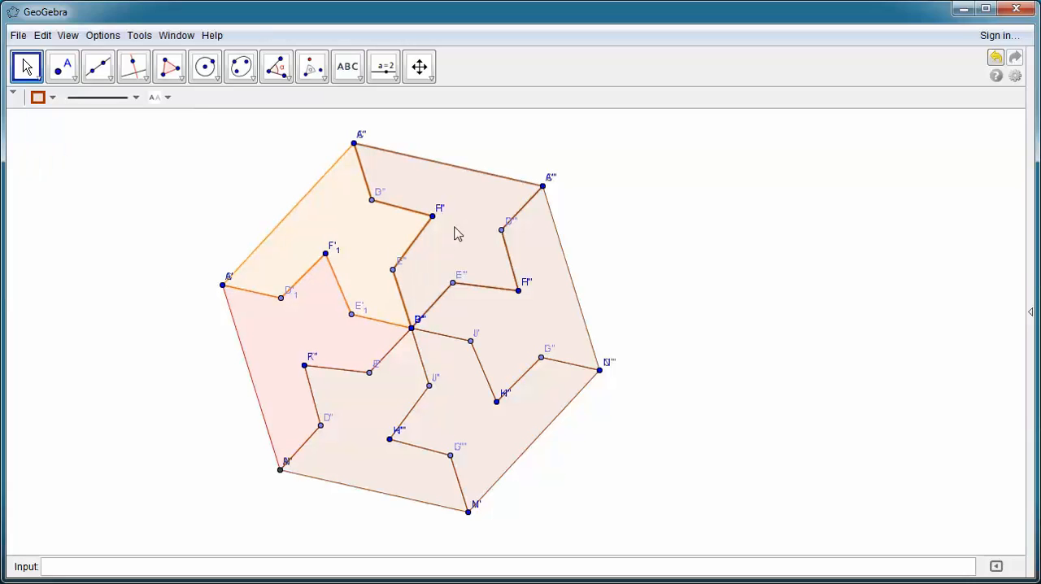
double_click(454, 226)
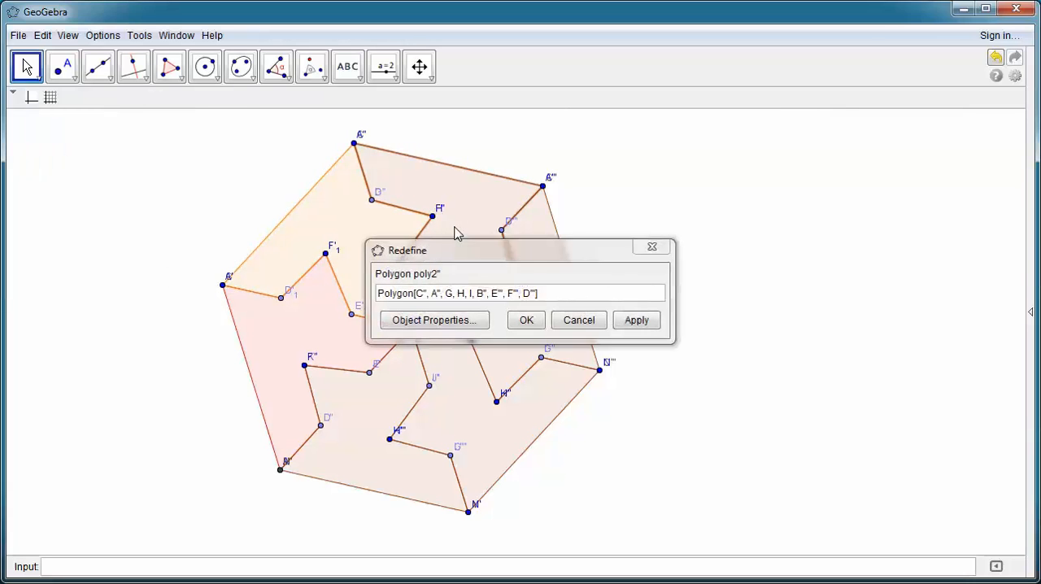
left_click(579, 319)
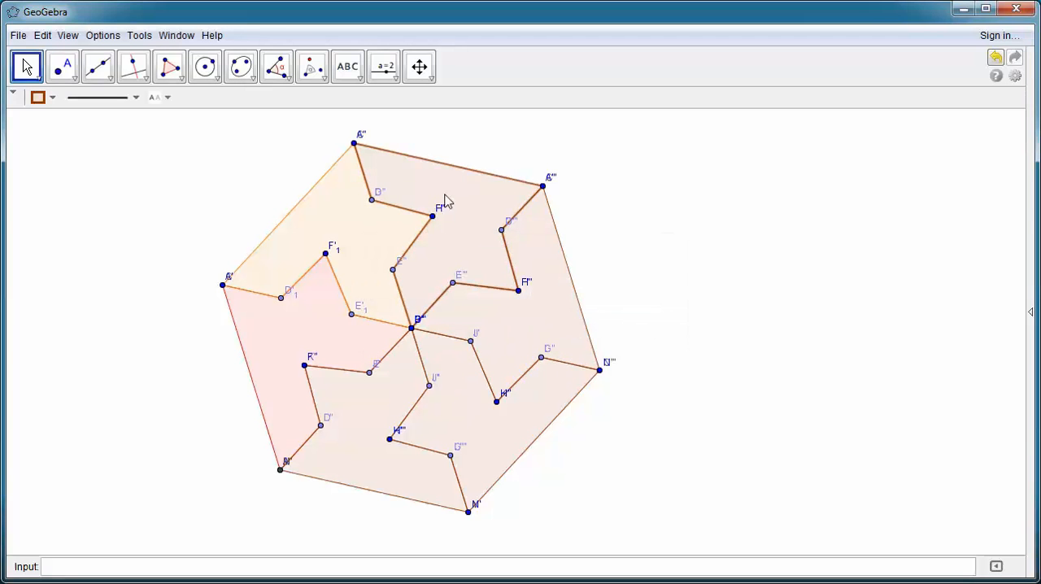
left_click(52, 99)
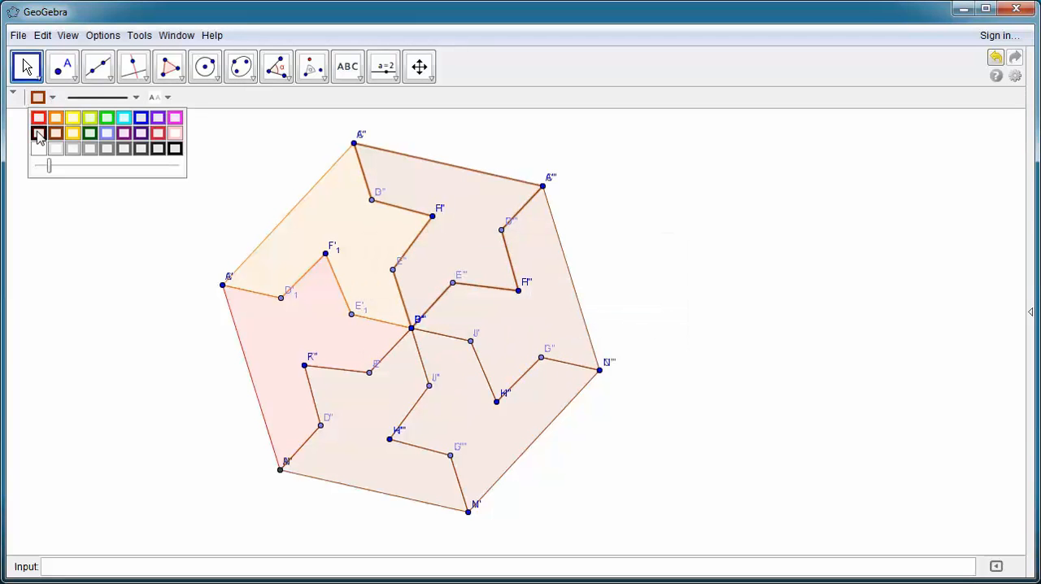
left_click(38, 133)
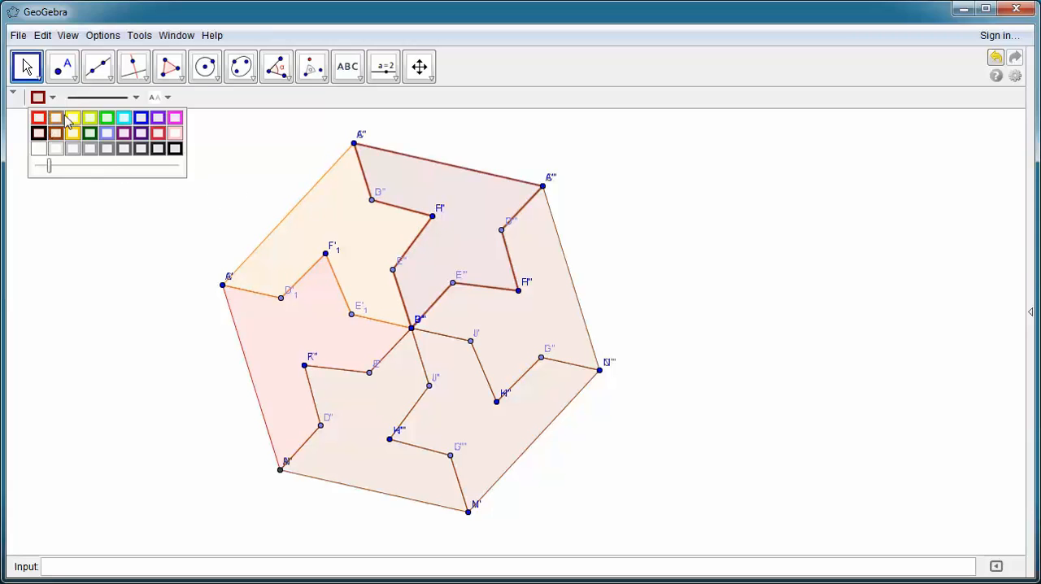
Step: Color the hexagon's right piece green and its lower-right piece purple
left_click(551, 309)
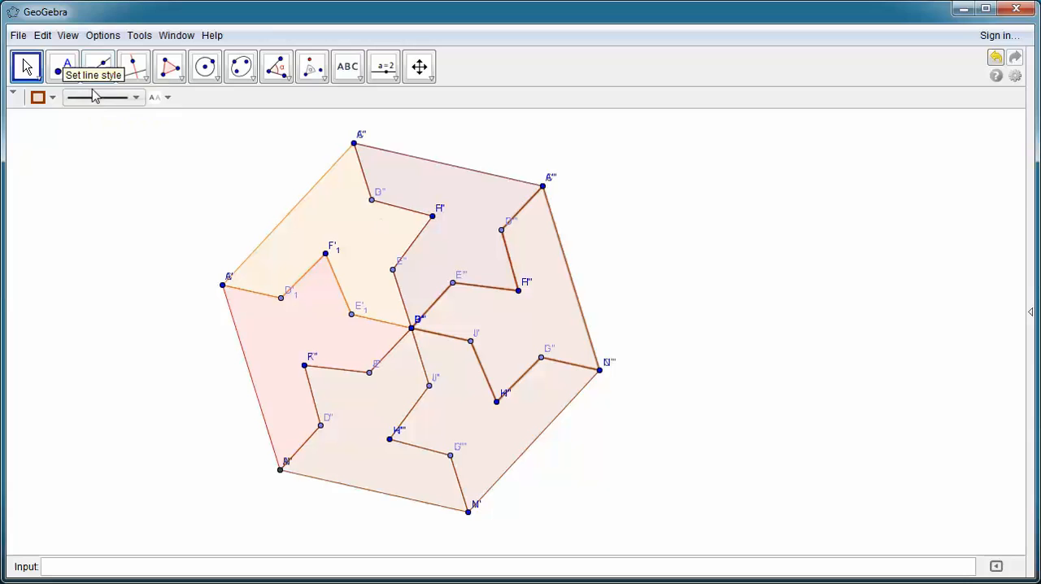
left_click(55, 100)
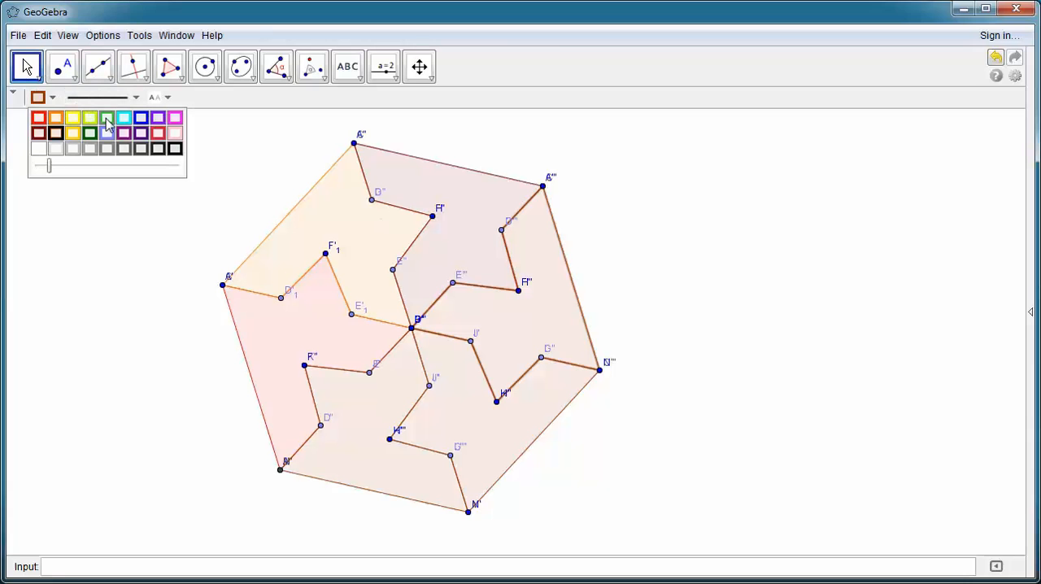
left_click(107, 118)
left_click(461, 412)
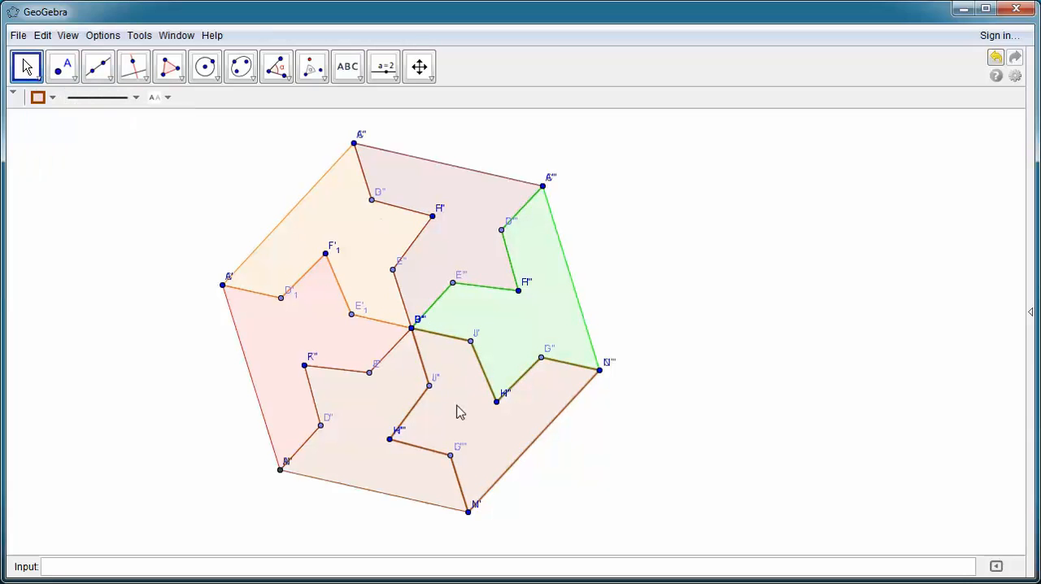
left_click(54, 99)
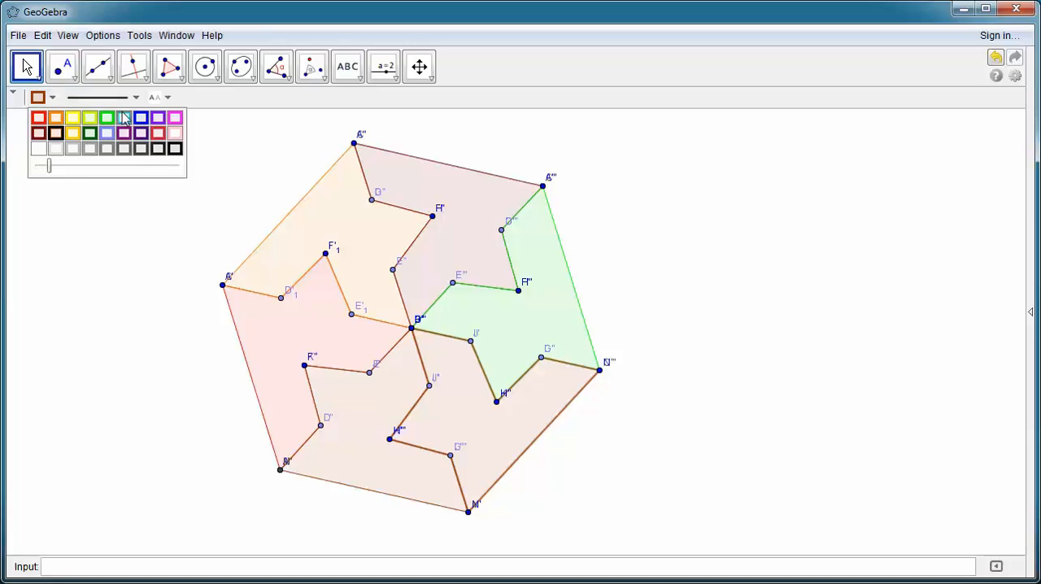
left_click(158, 119)
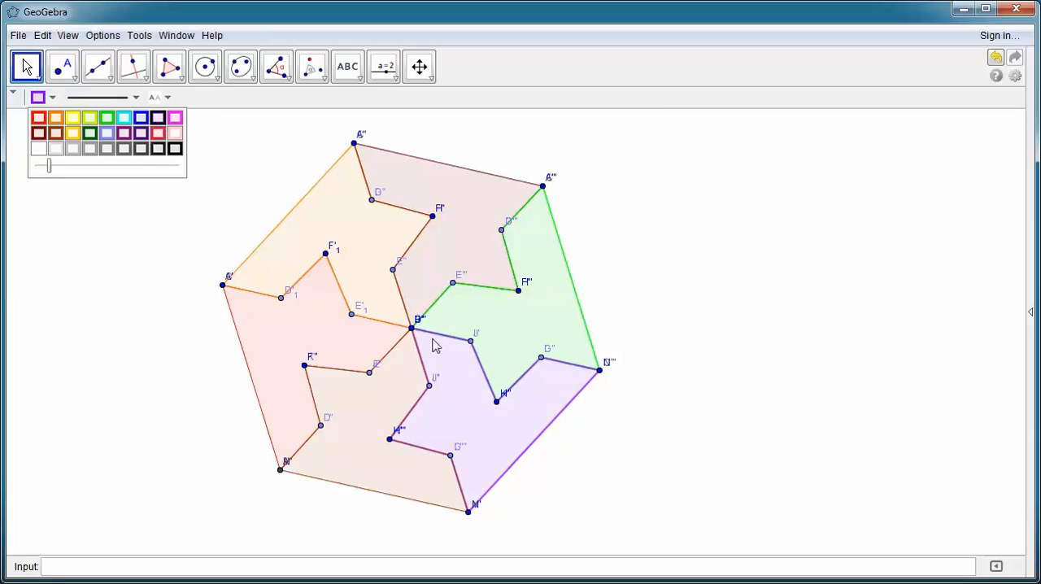
Step: Try dark green on the hexagon's bottom piece, settle on blue, and deselect it
left_click(360, 414)
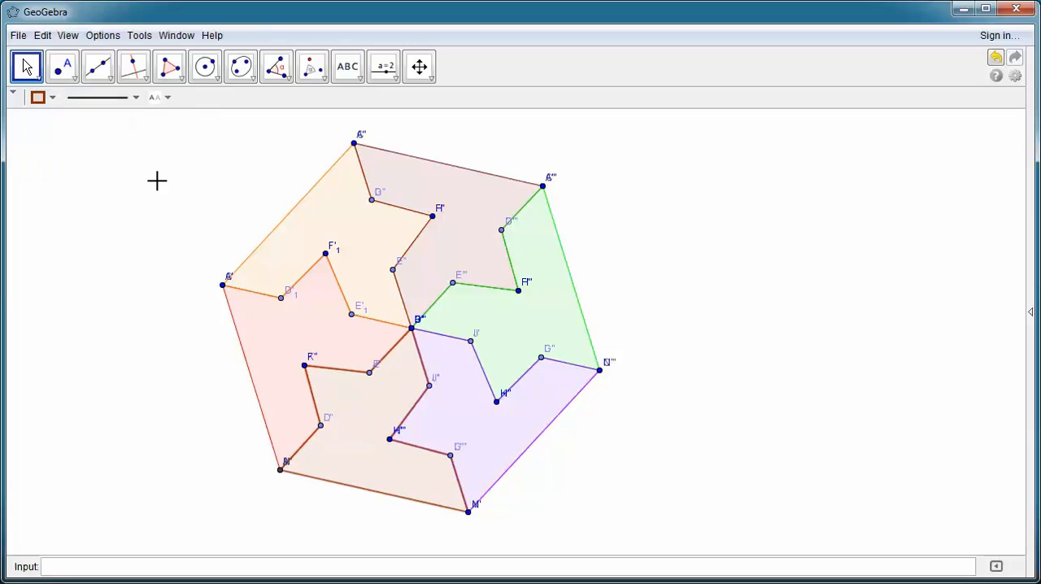
left_click(53, 99)
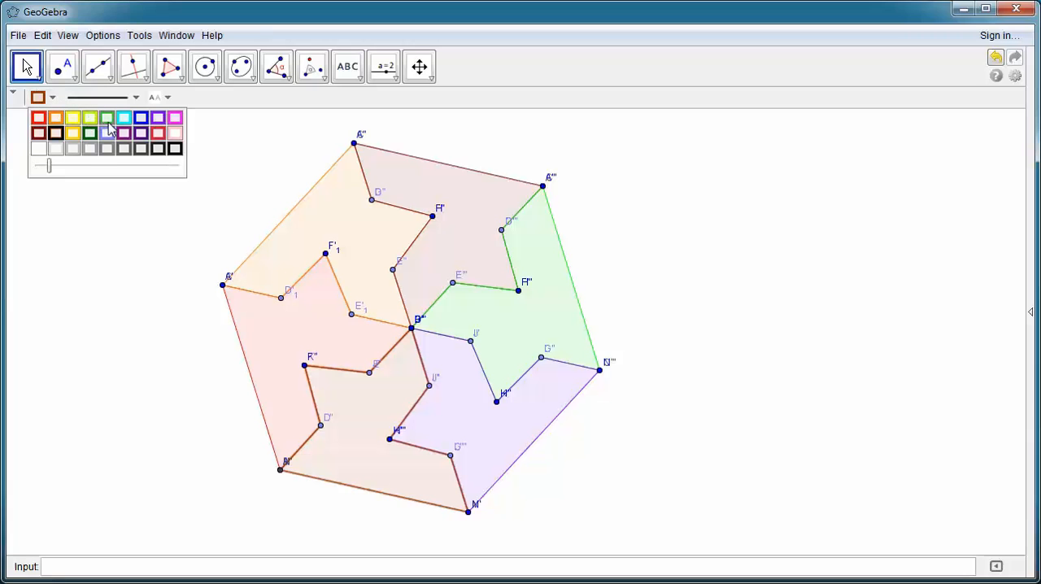
left_click(91, 133)
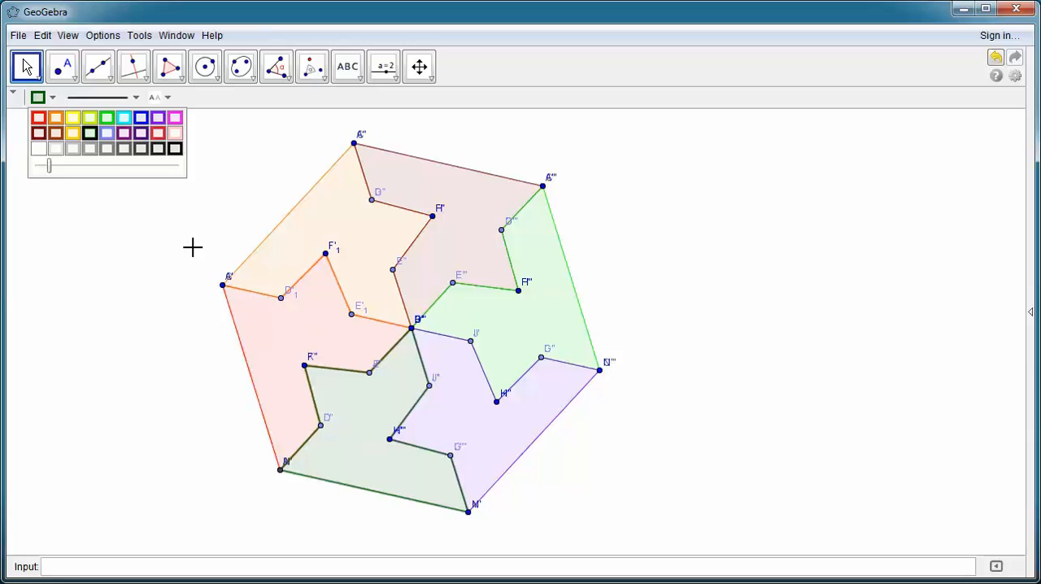
left_click(141, 118)
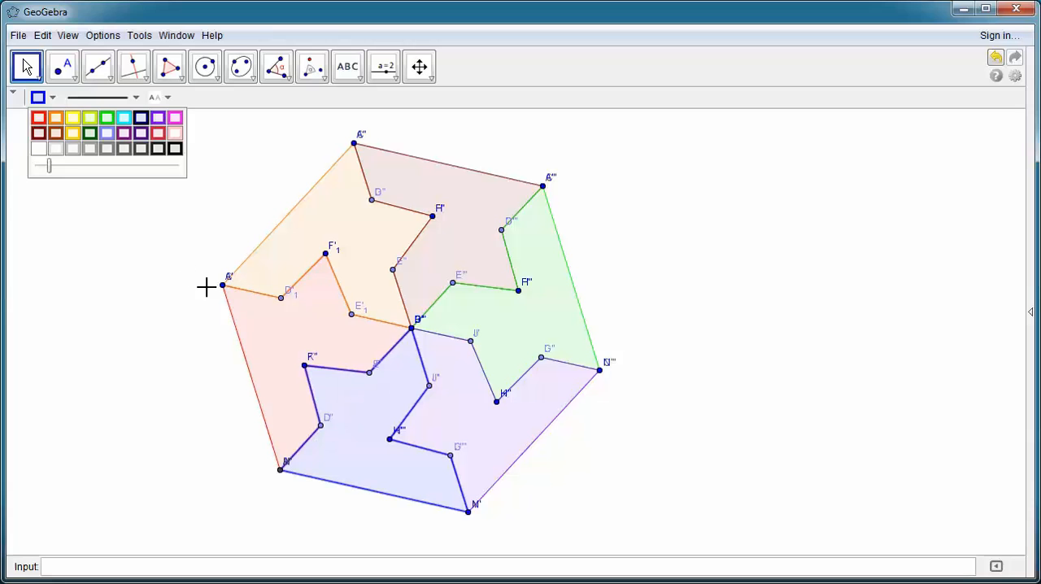
left_click(151, 310)
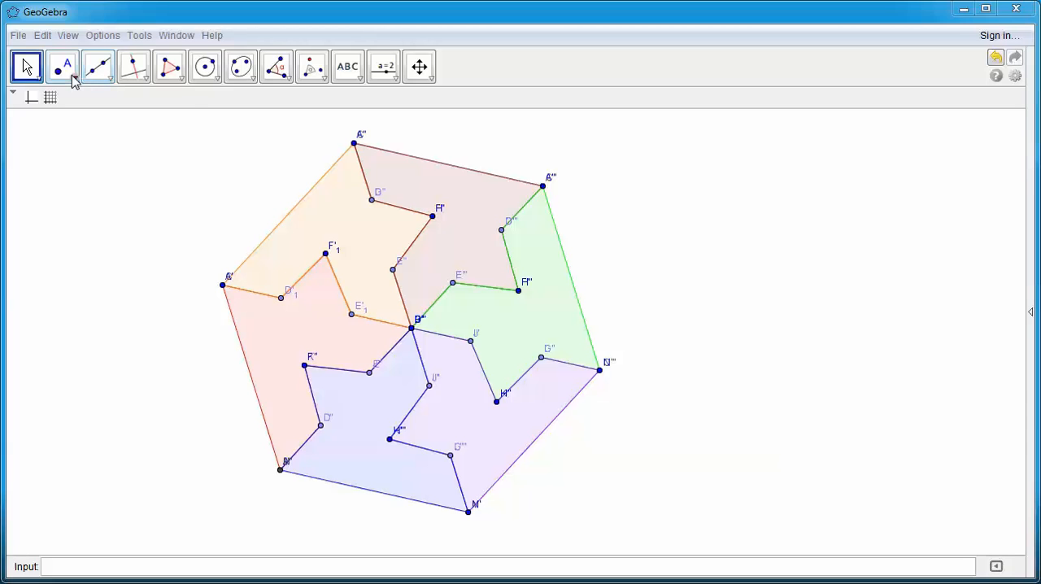
Step: Place a midpoint on each of the hexagon's six outer sides
left_click(72, 78)
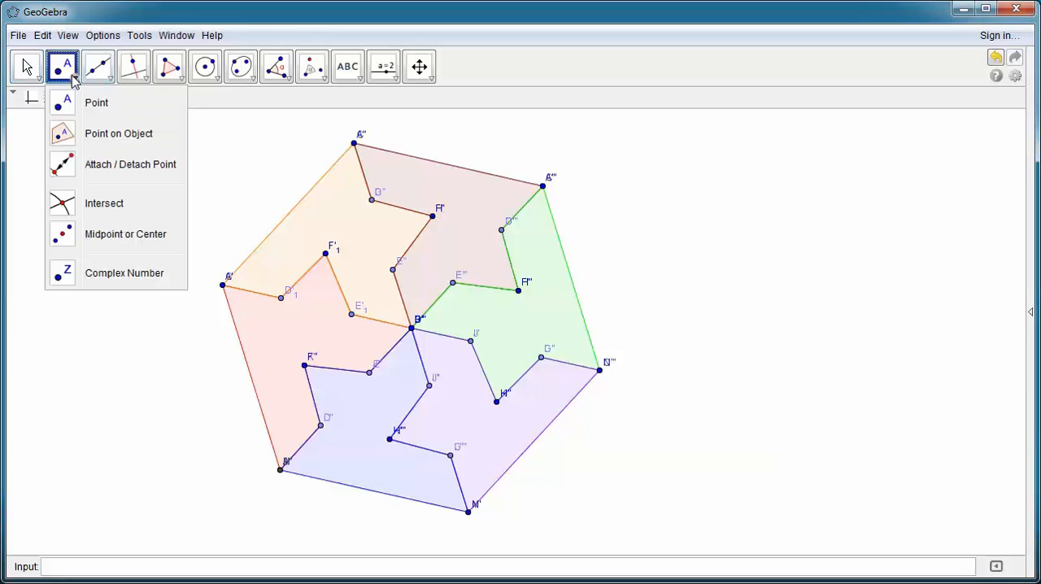
left_click(117, 238)
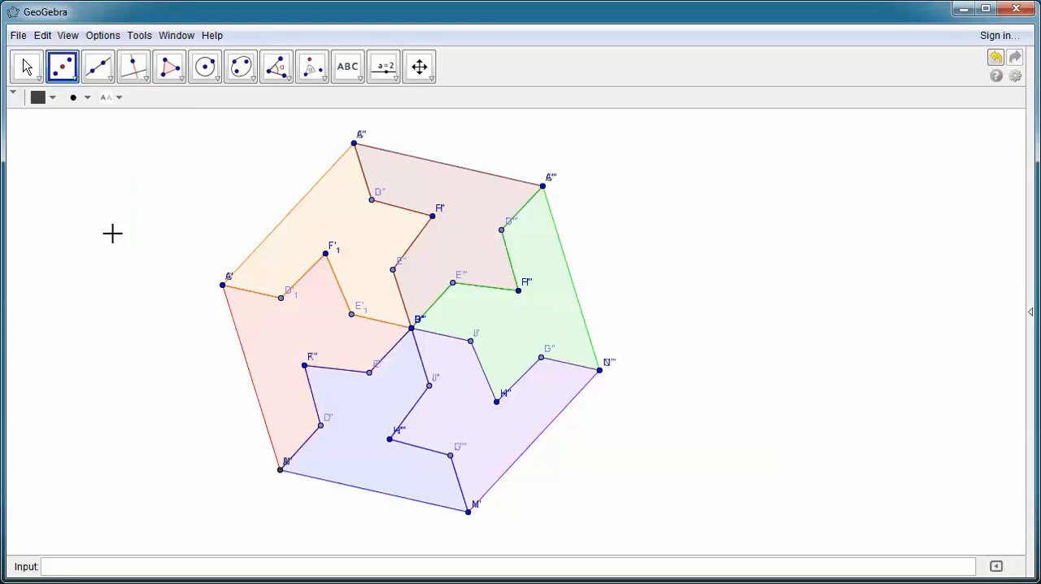
left_click(361, 488)
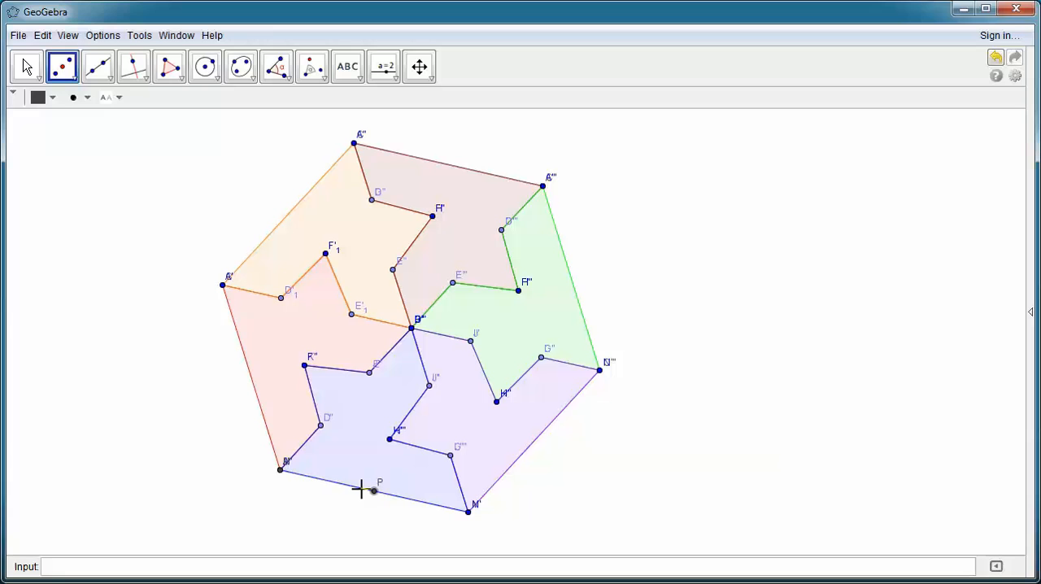
left_click(457, 168)
left_click(248, 373)
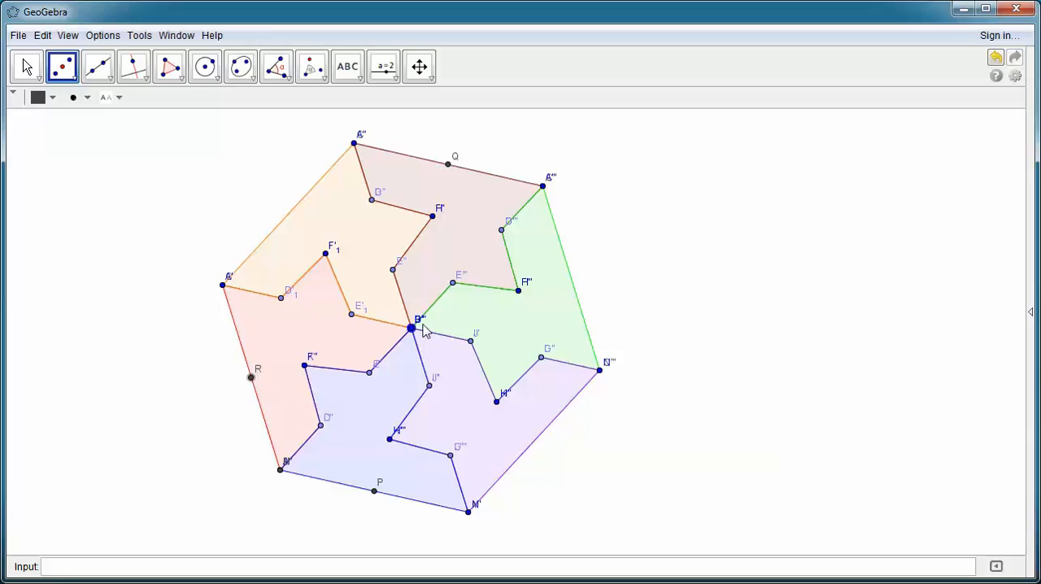
left_click(571, 279)
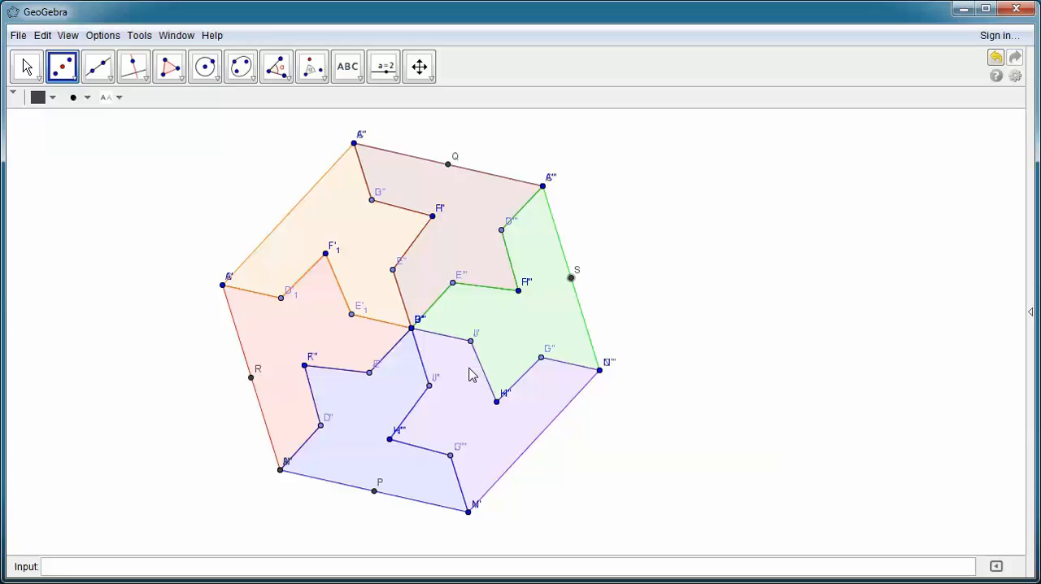
left_click(298, 211)
left_click(536, 447)
Step: Draw three vectors between midpoints on the hexagon's opposite sides: from Q to P, from R to S, and from U to T
left_click(324, 72)
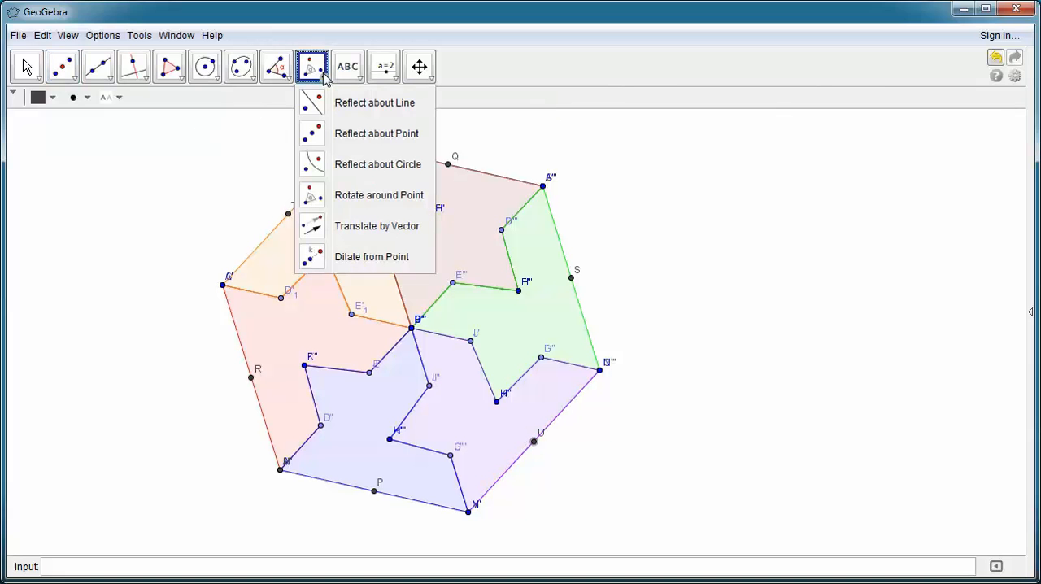
mouse_move(100, 79)
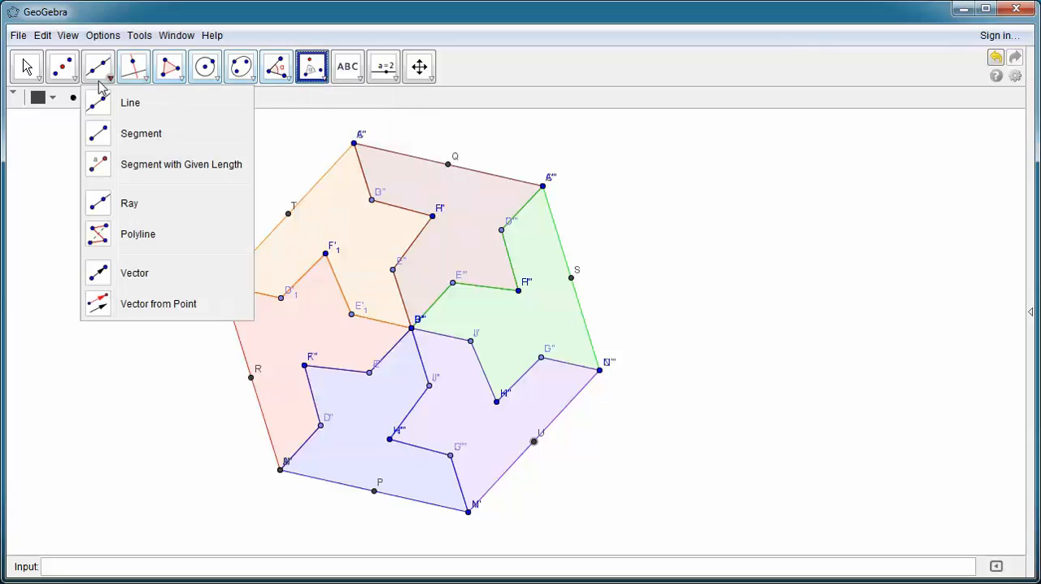
left_click(135, 275)
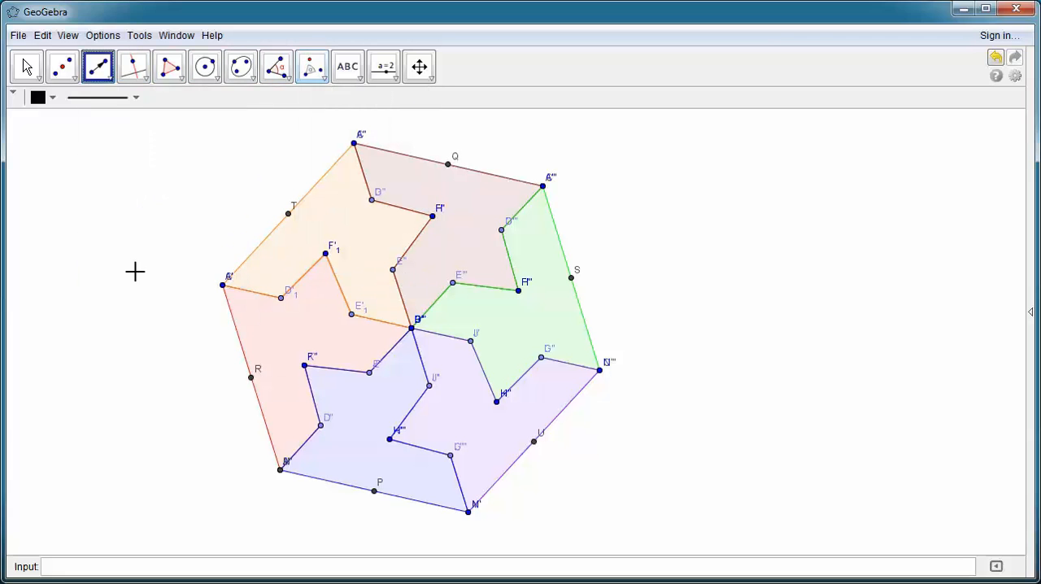
left_click(447, 164)
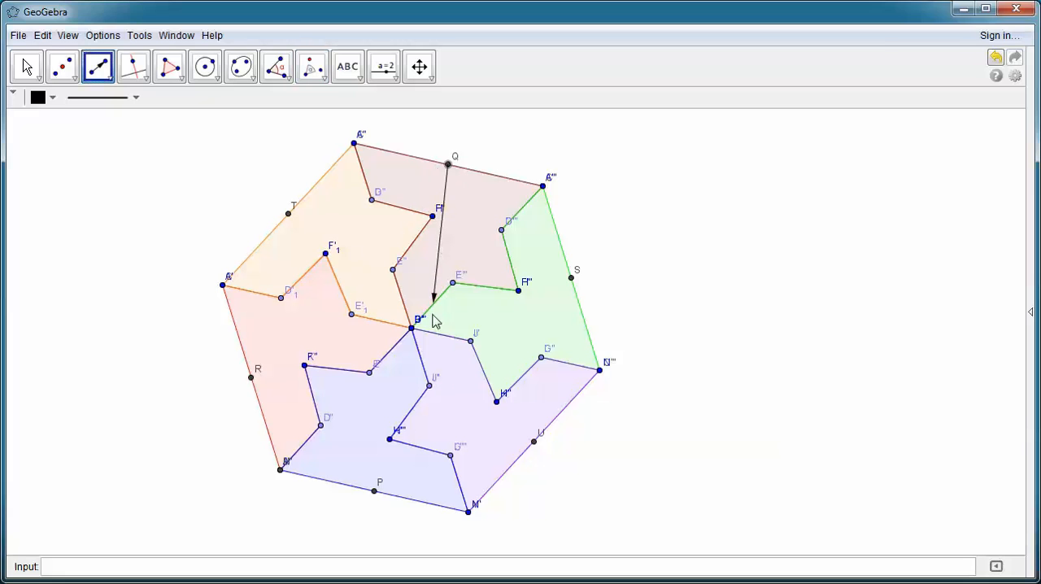
left_click(375, 487)
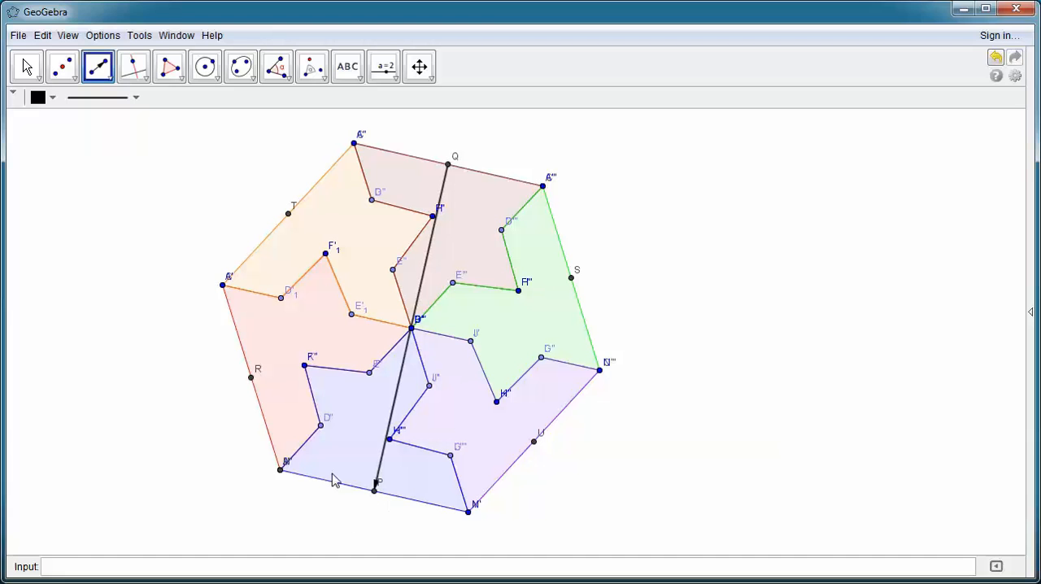
left_click(251, 378)
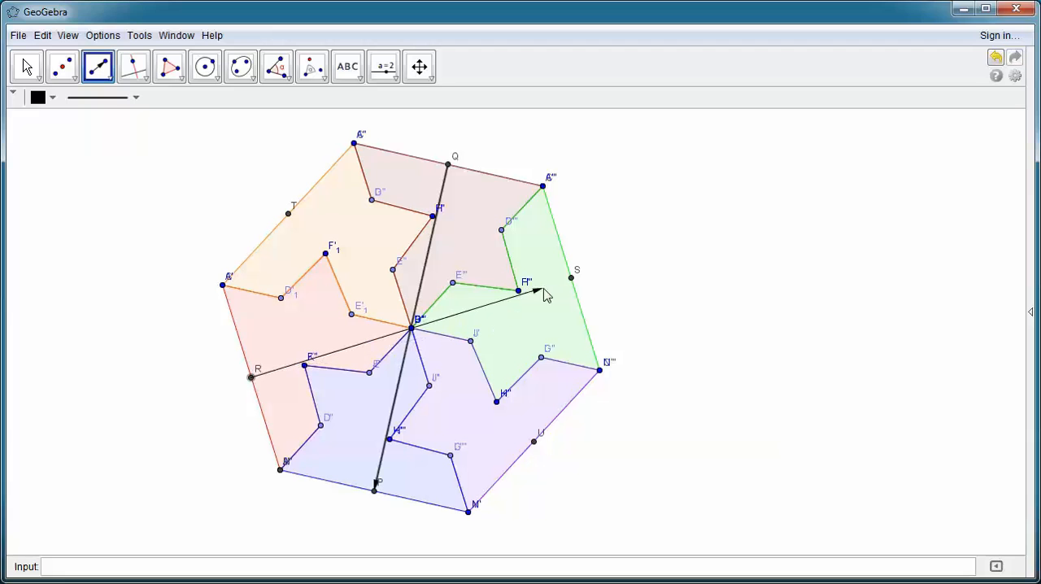
left_click(571, 278)
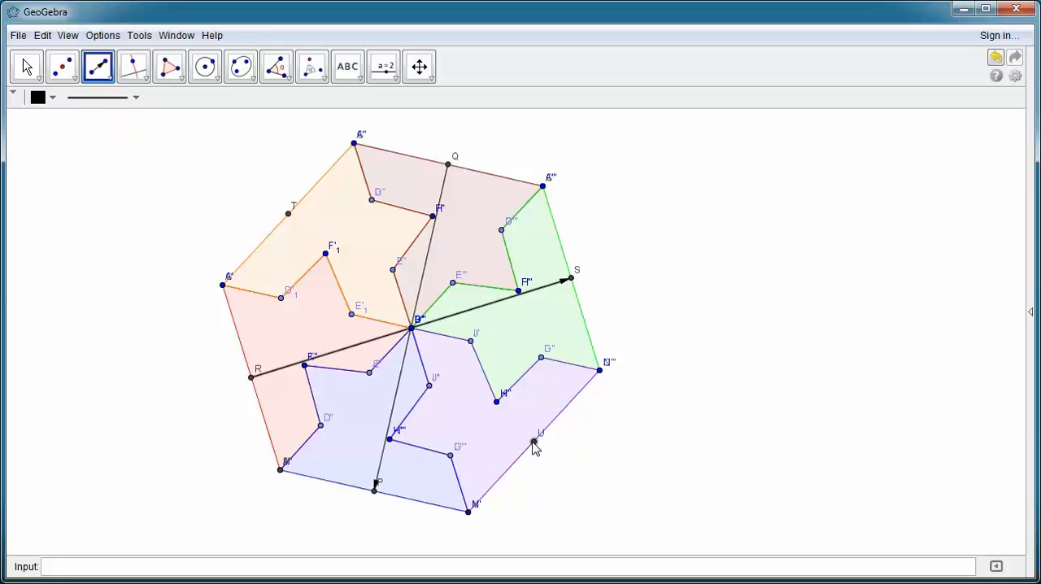
left_click(532, 441)
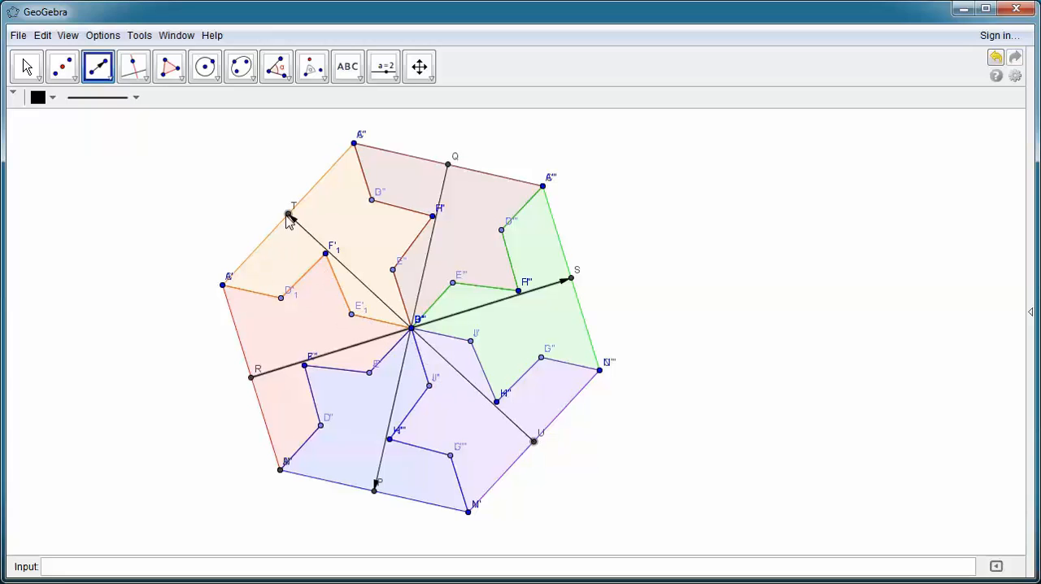
left_click(288, 214)
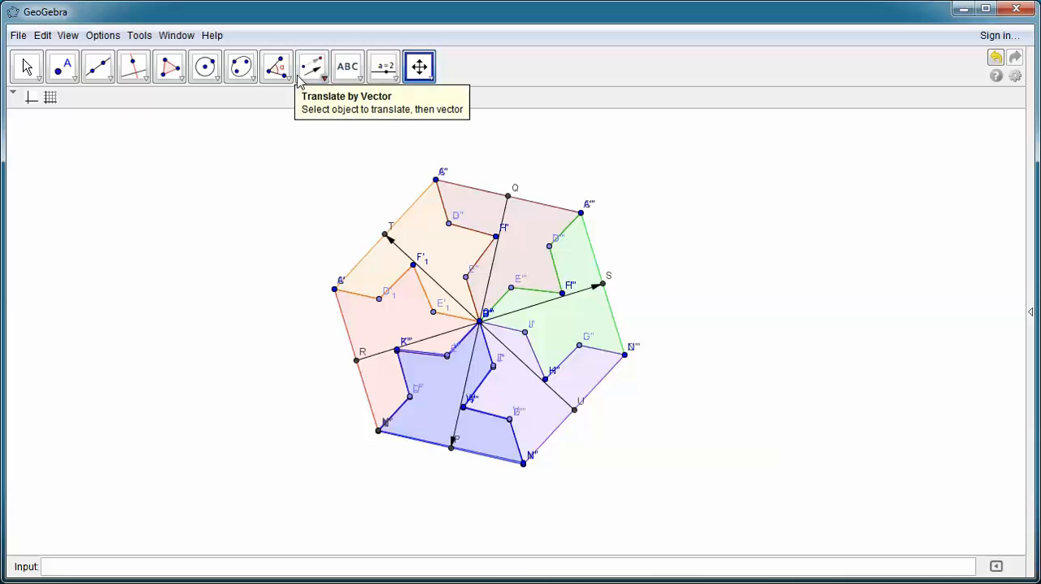
Step: Translate the hexagon's blue bottom piece by the vector from Q to P
left_click(323, 76)
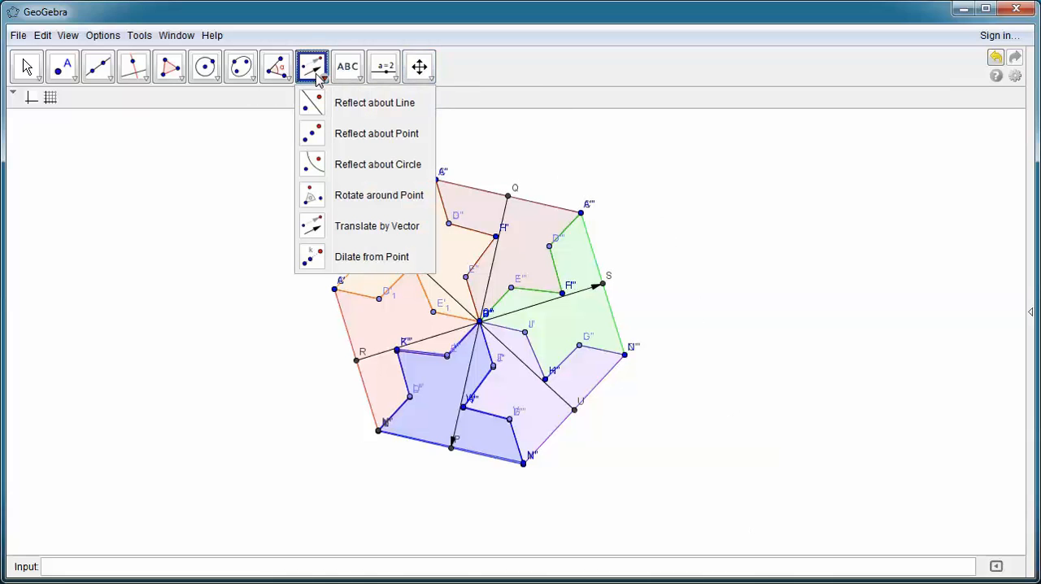
left_click(369, 231)
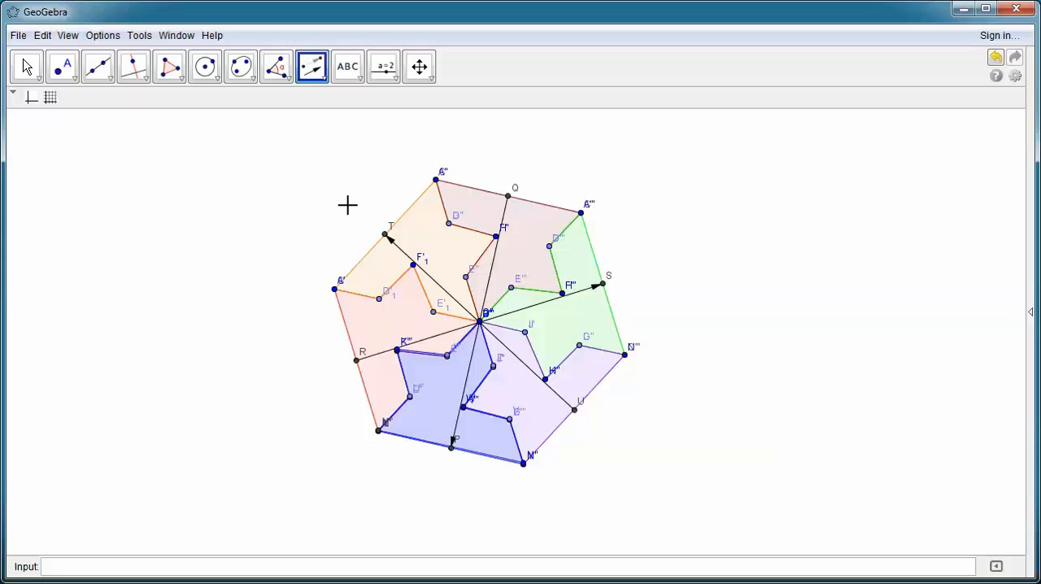
left_click(436, 385)
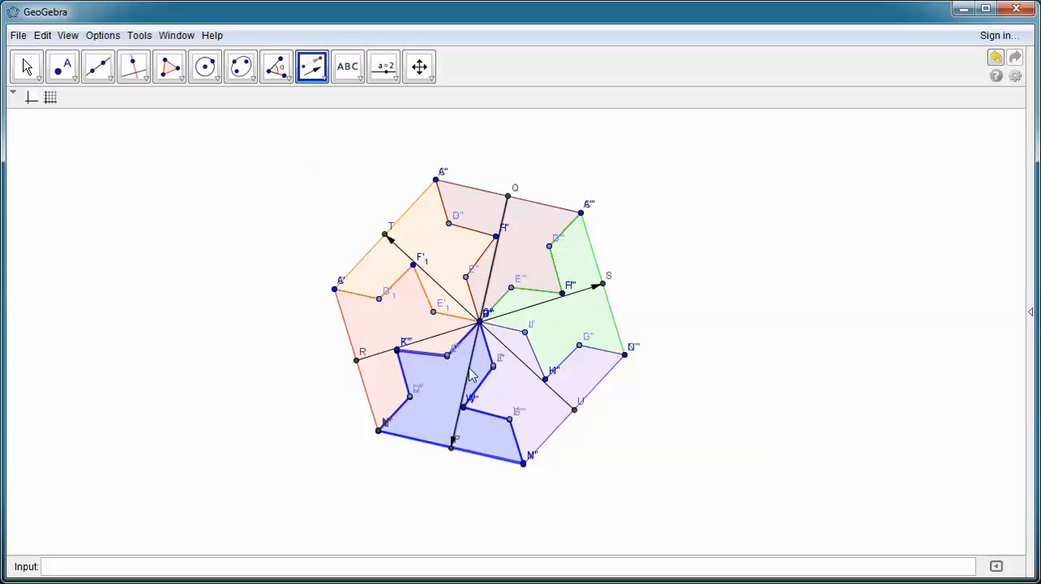
left_click(472, 373)
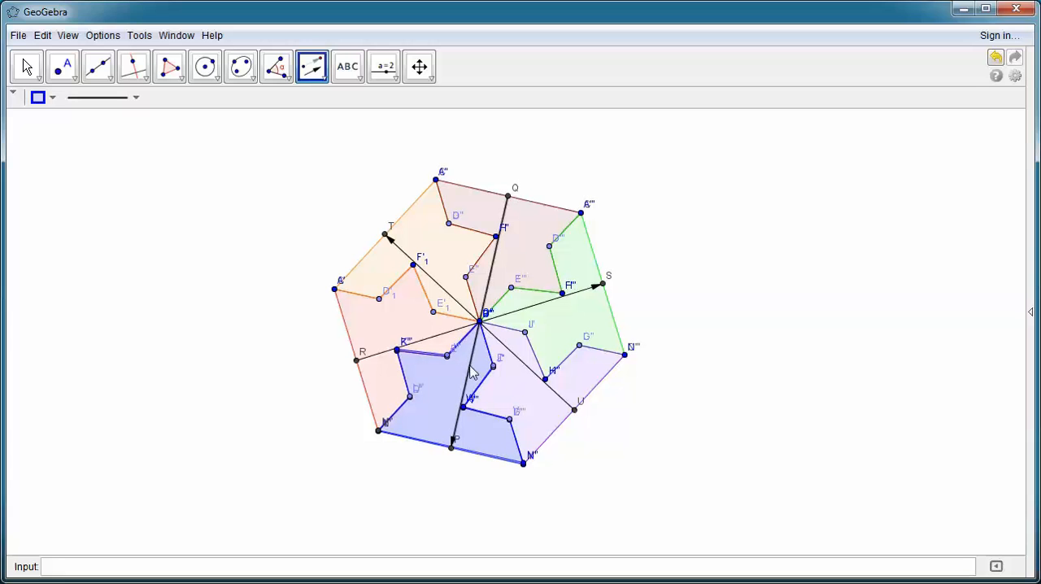
left_click(518, 384)
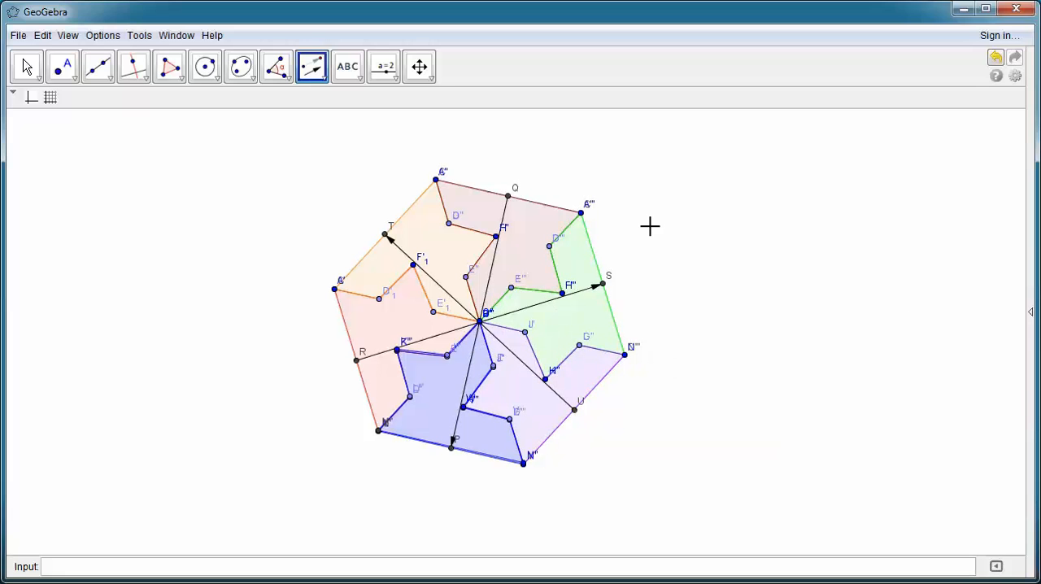
Step: Translate the hexagon's red piece and its orange piece by the vector from Q to P
left_click(419, 66)
left_click_drag(719, 468, 702, 451)
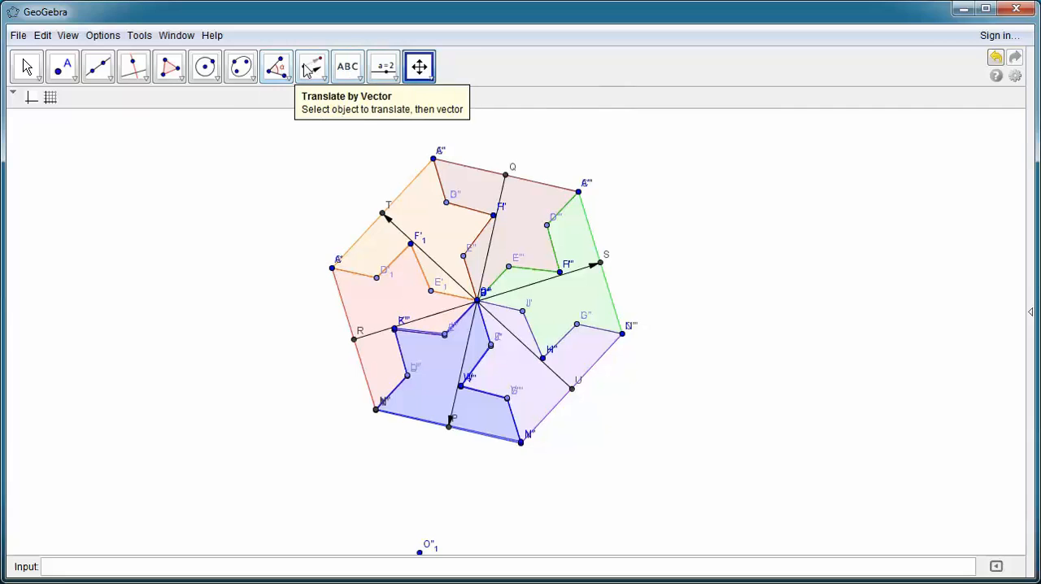
left_click(310, 70)
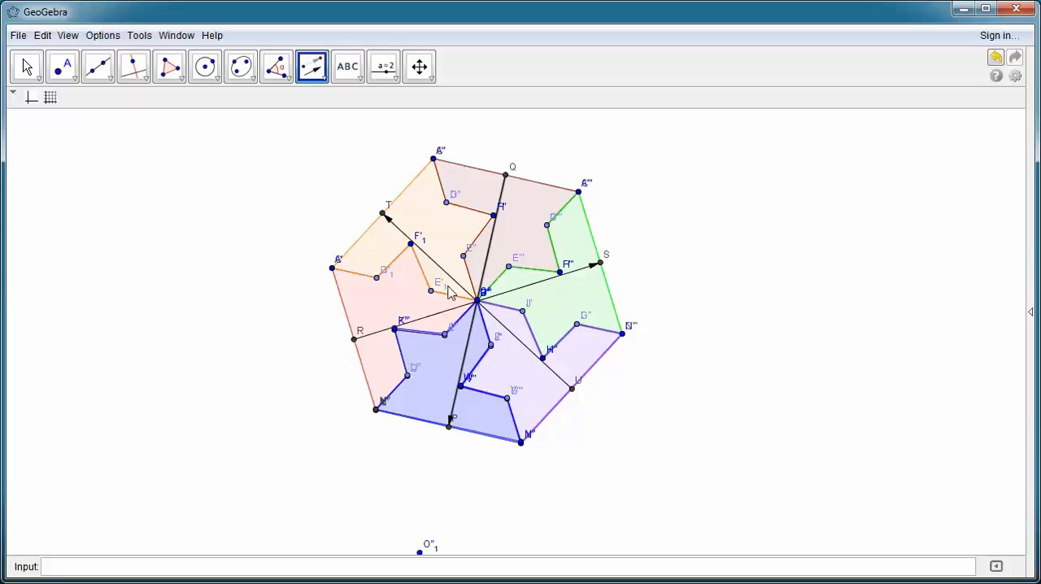
left_click(470, 327)
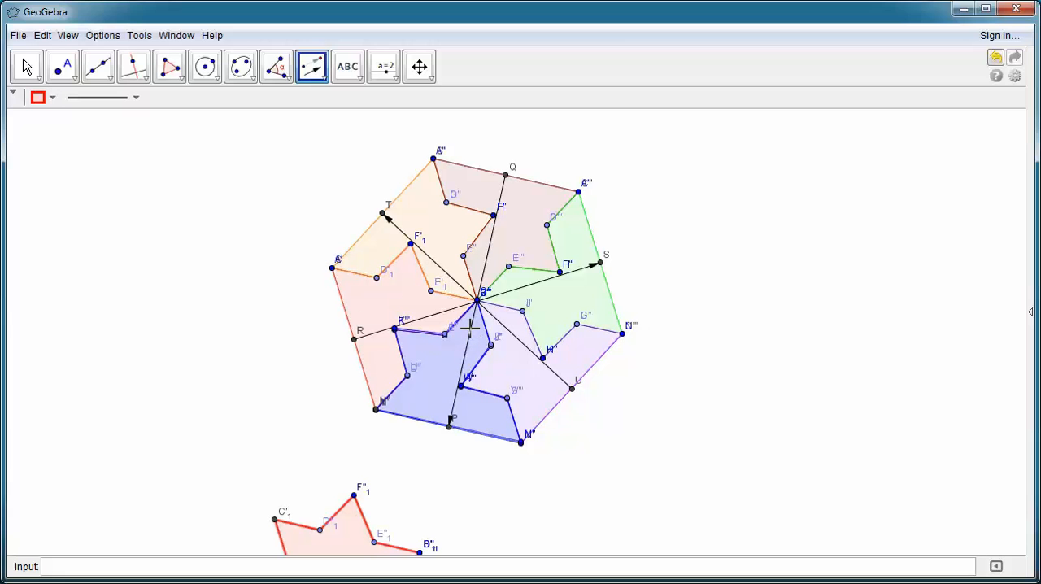
left_click(417, 217)
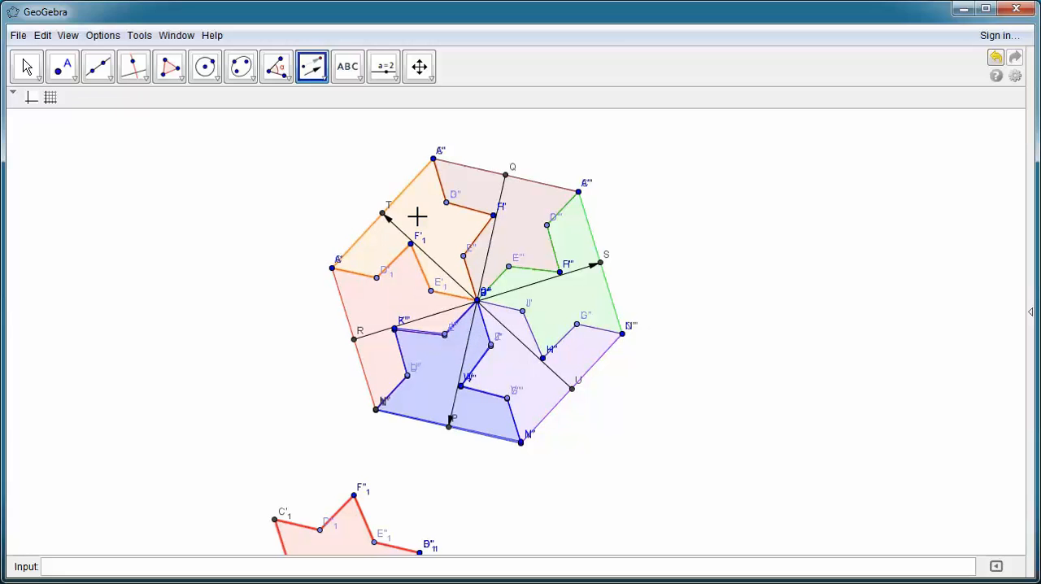
left_click(484, 275)
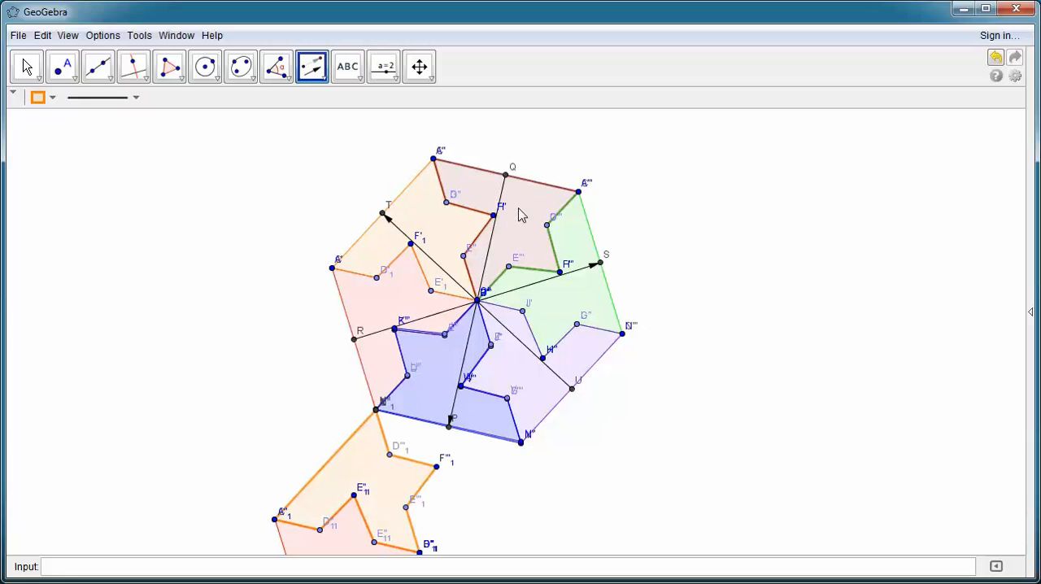
Step: Translate the original hexagon's dark red top piece and its green piece by the vector from Q to P
key("Escape")
left_click(489, 242)
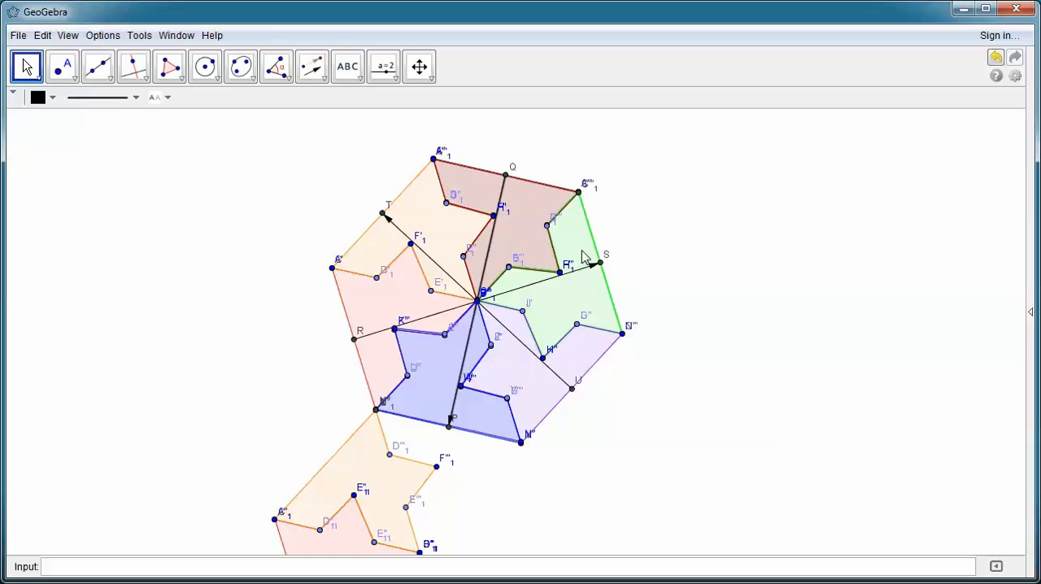
left_click(516, 226)
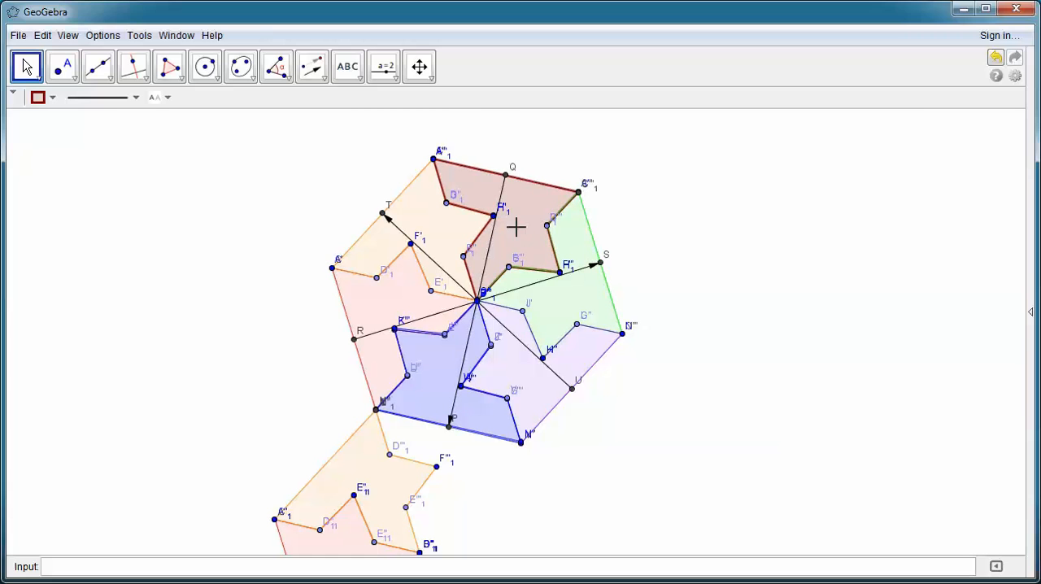
left_click(587, 300)
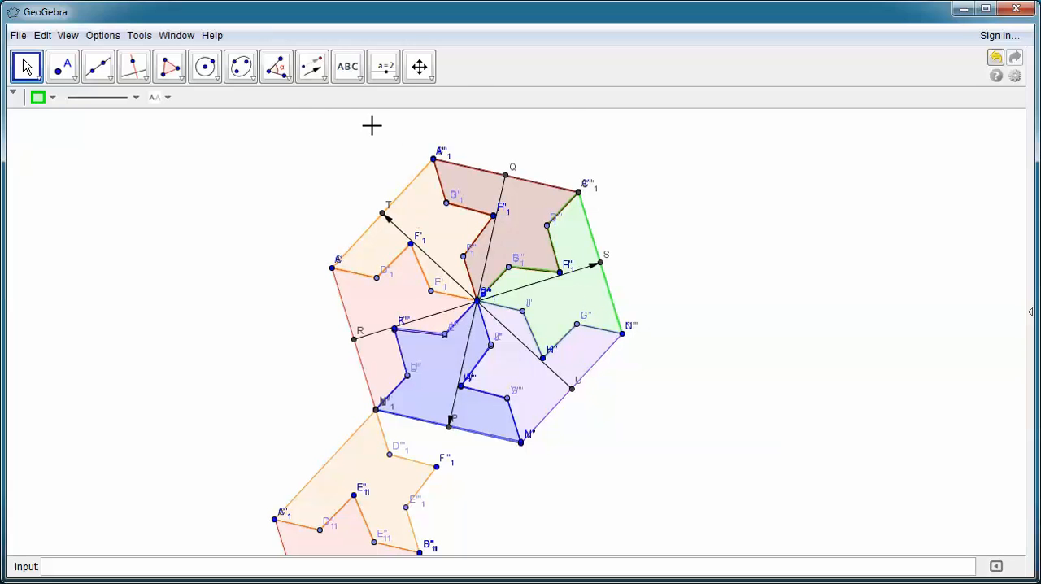
left_click(313, 66)
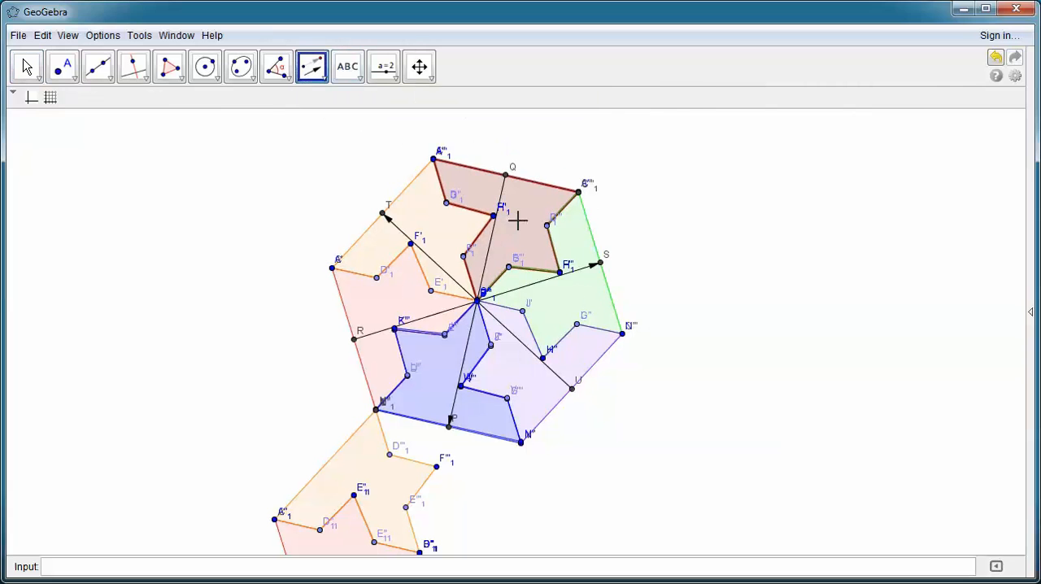
left_click(516, 221)
left_click(487, 253)
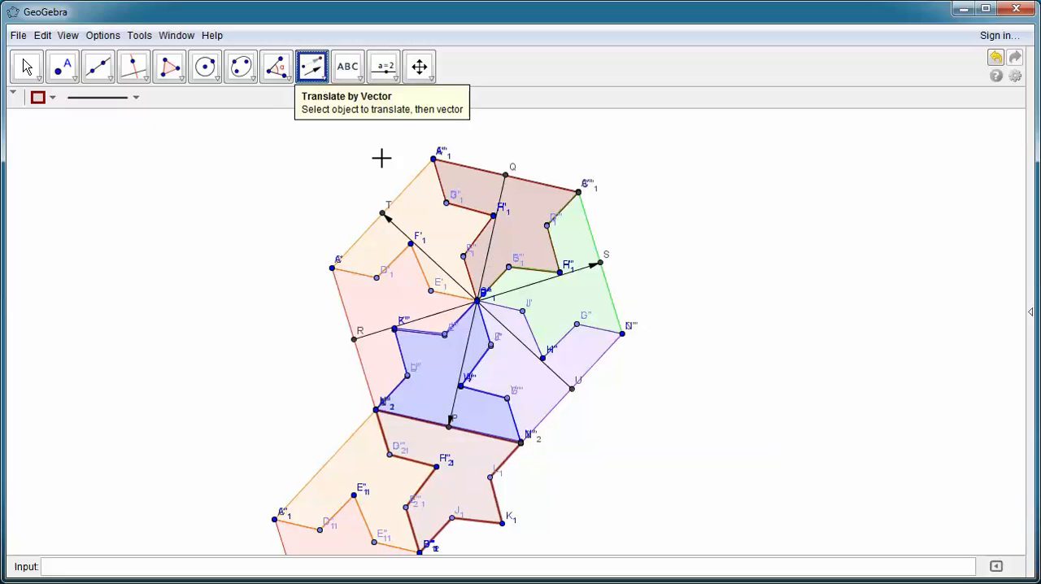
left_click(574, 297)
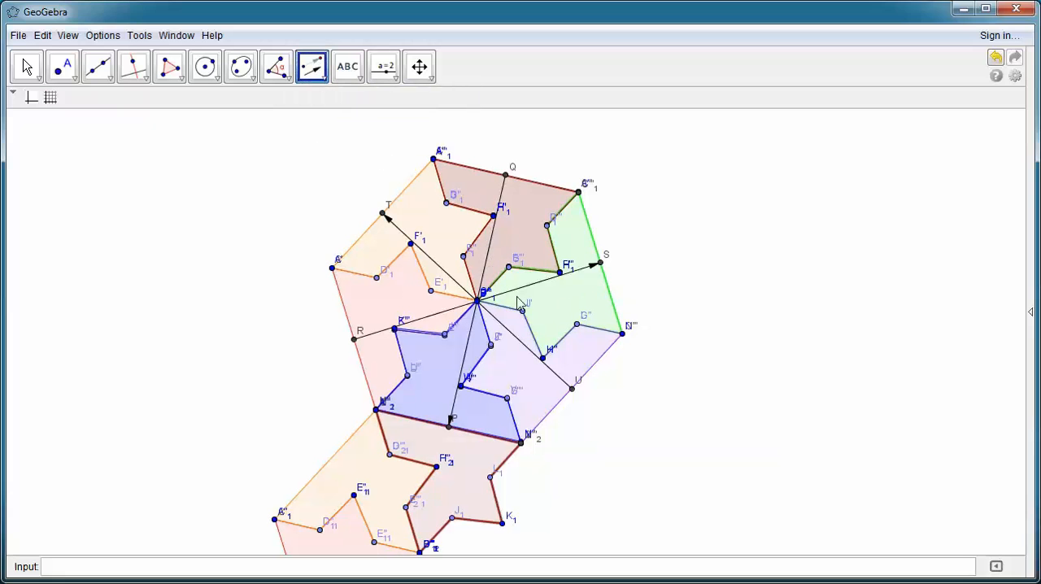
left_click(485, 267)
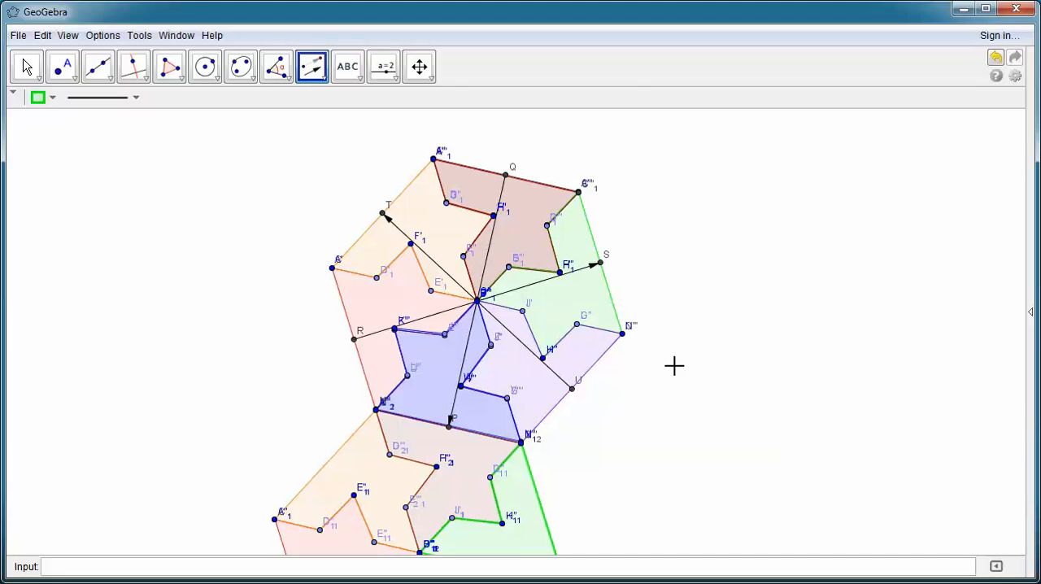
Step: Translate the original hexagon's purple piece by the vector from Q to P to complete the second hexagon
left_click(432, 72)
left_click_drag(685, 407, 692, 336)
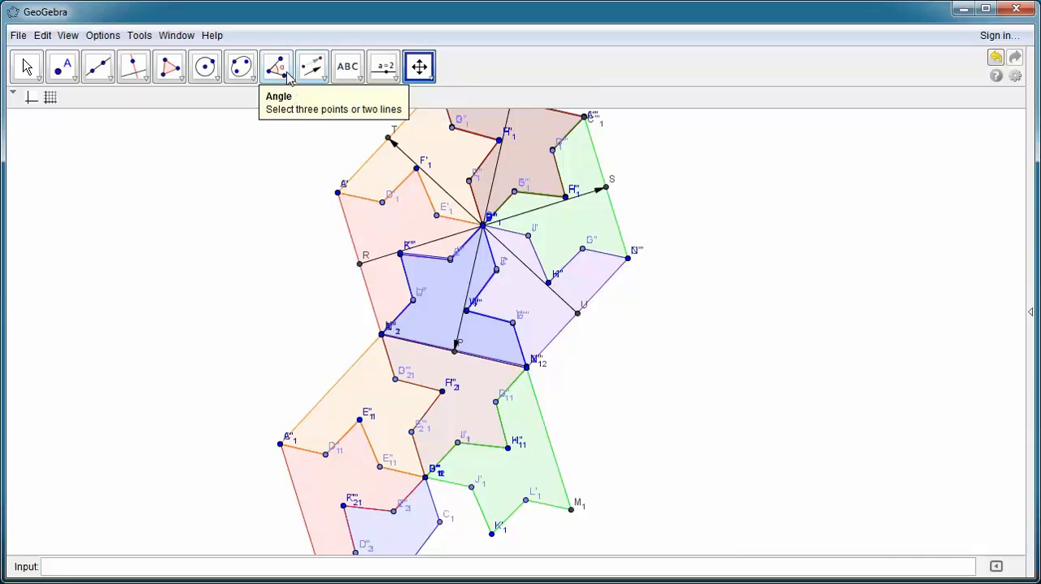
left_click(316, 69)
left_click(315, 69)
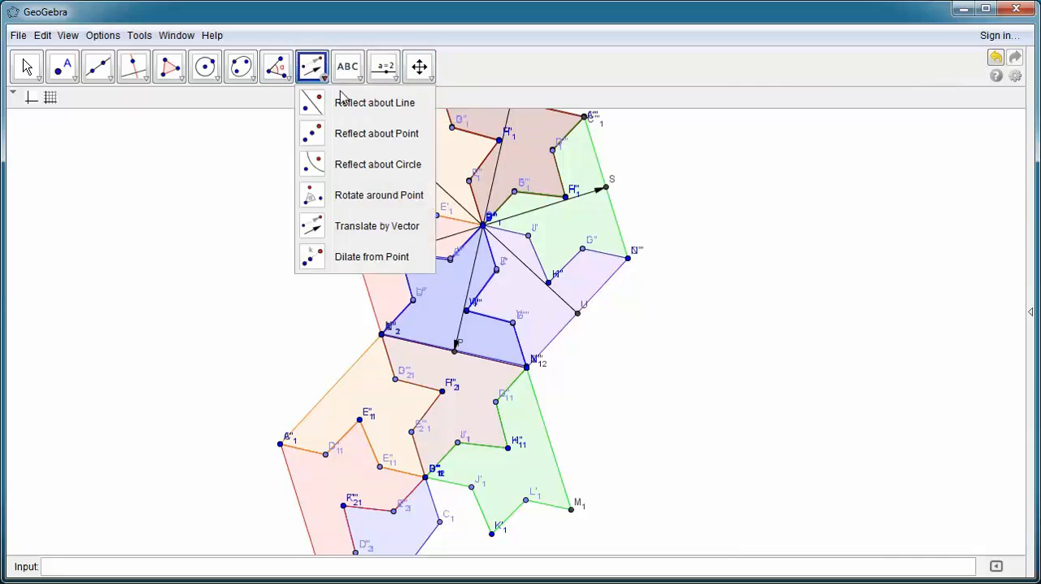
left_click(315, 72)
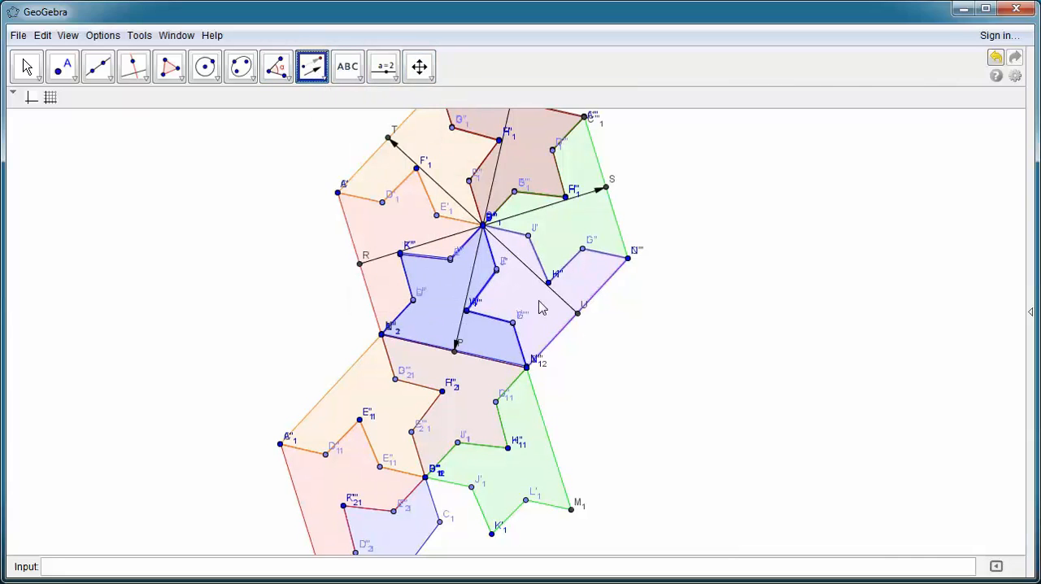
left_click(537, 311)
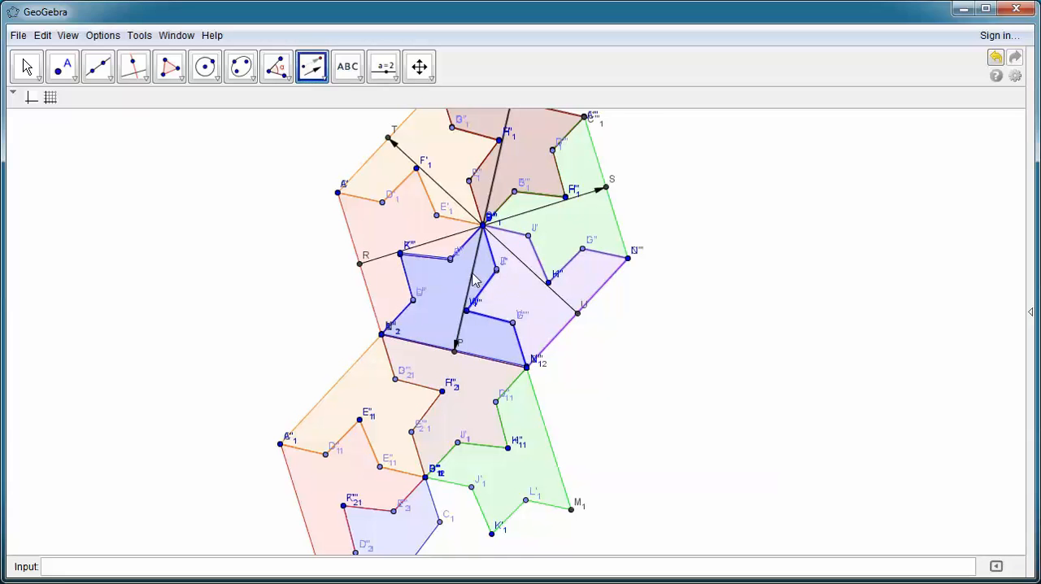
left_click(472, 272)
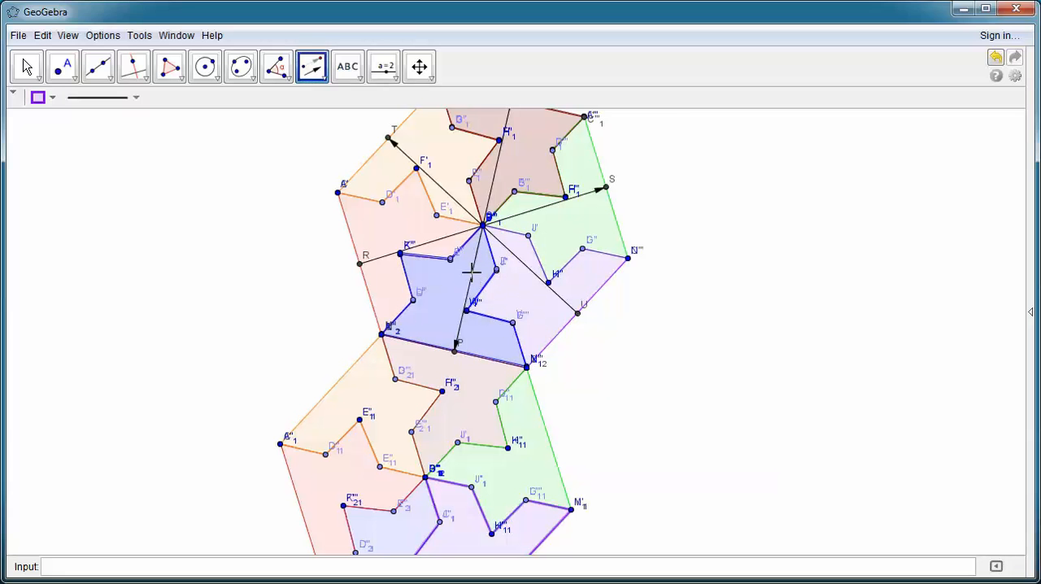
Step: Translate the second hexagon's dark red and green pieces by the vector from Q to P to begin a third hexagon
left_click(419, 66)
mouse_move(703, 452)
left_mouse_down()
mouse_move(688, 298)
mouse_move(630, 510)
mouse_move(626, 405)
mouse_move(609, 487)
mouse_move(618, 498)
mouse_move(659, 344)
mouse_move(614, 332)
left_mouse_up()
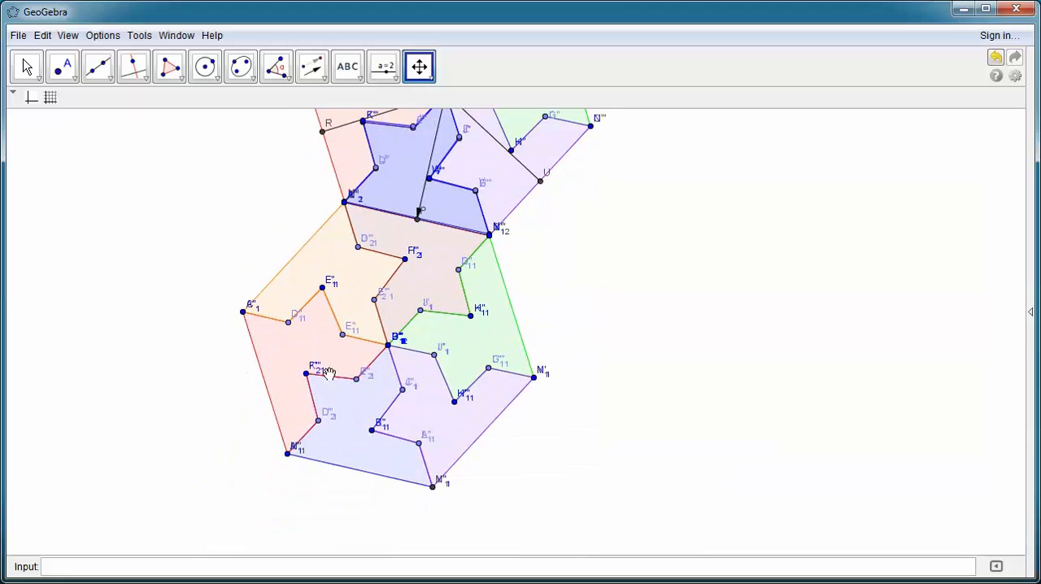
left_click(312, 67)
left_click(312, 67)
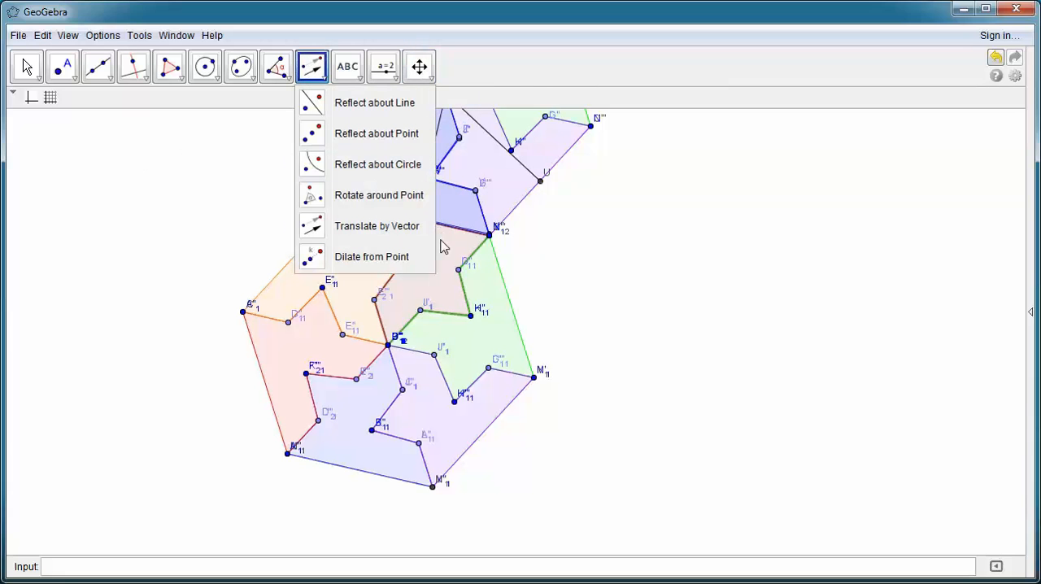
left_click(361, 230)
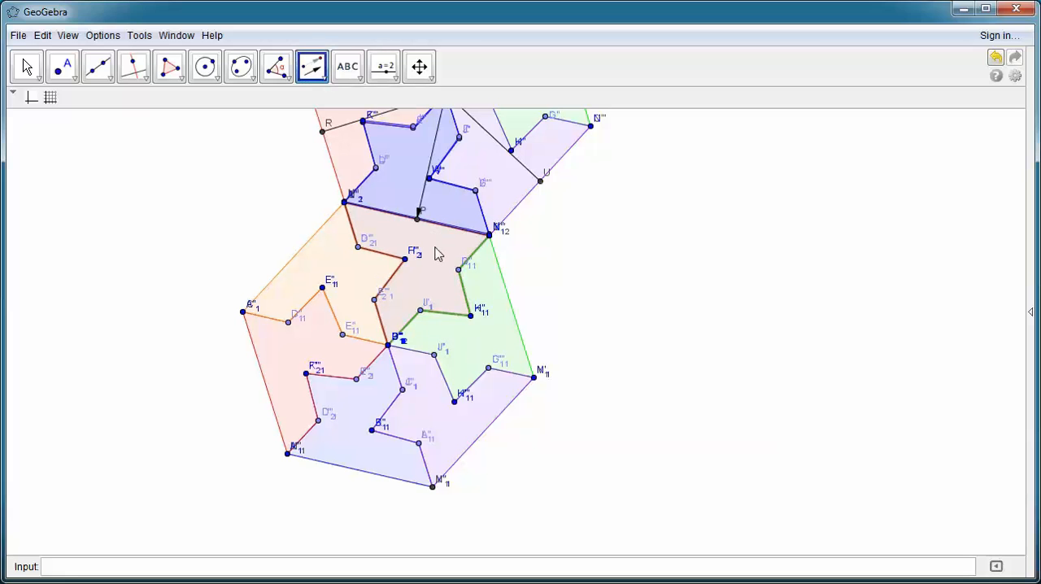
left_click(433, 155)
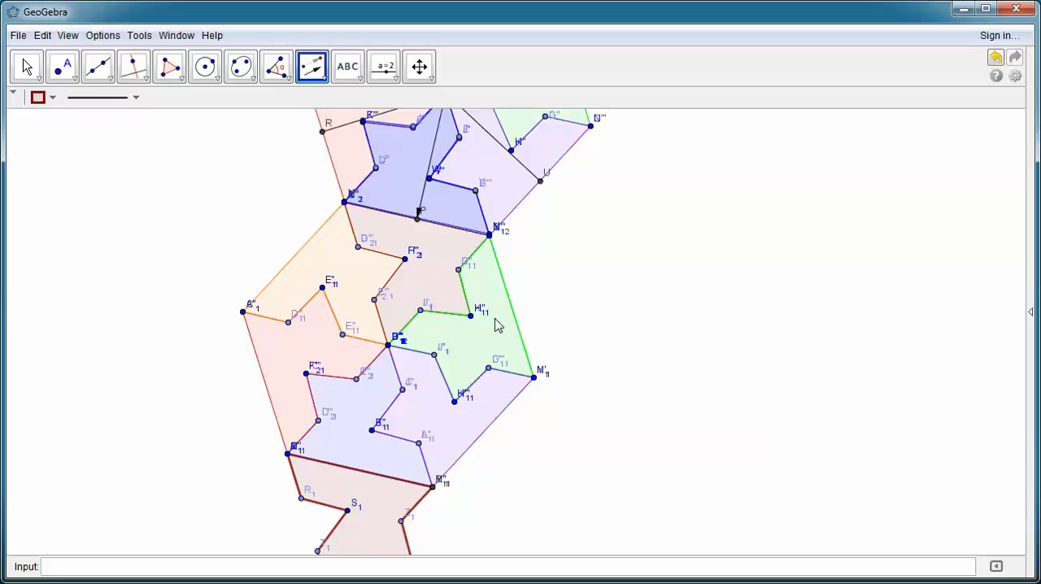
left_click(320, 63)
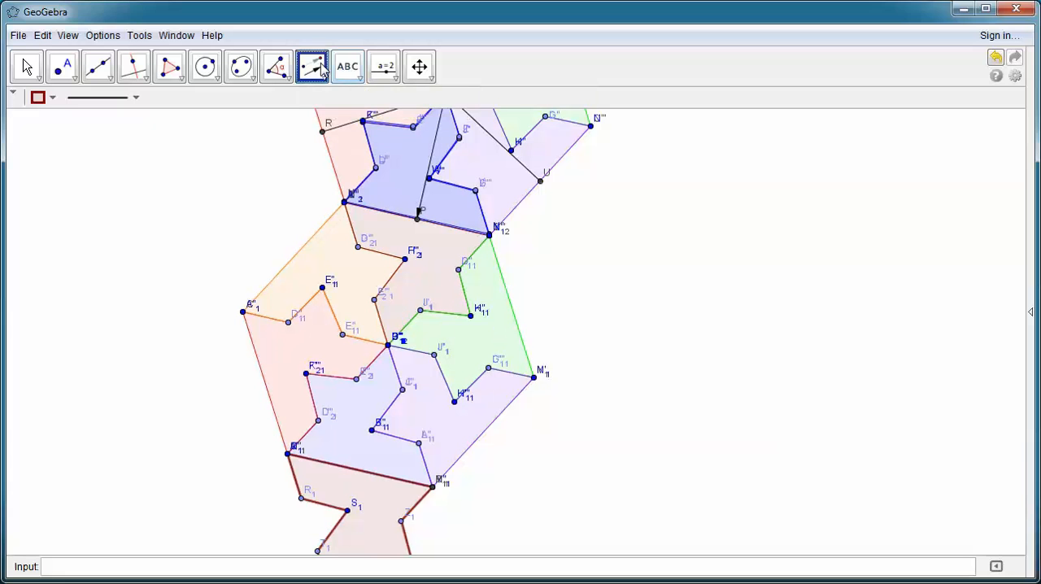
left_click(488, 327)
left_click(431, 147)
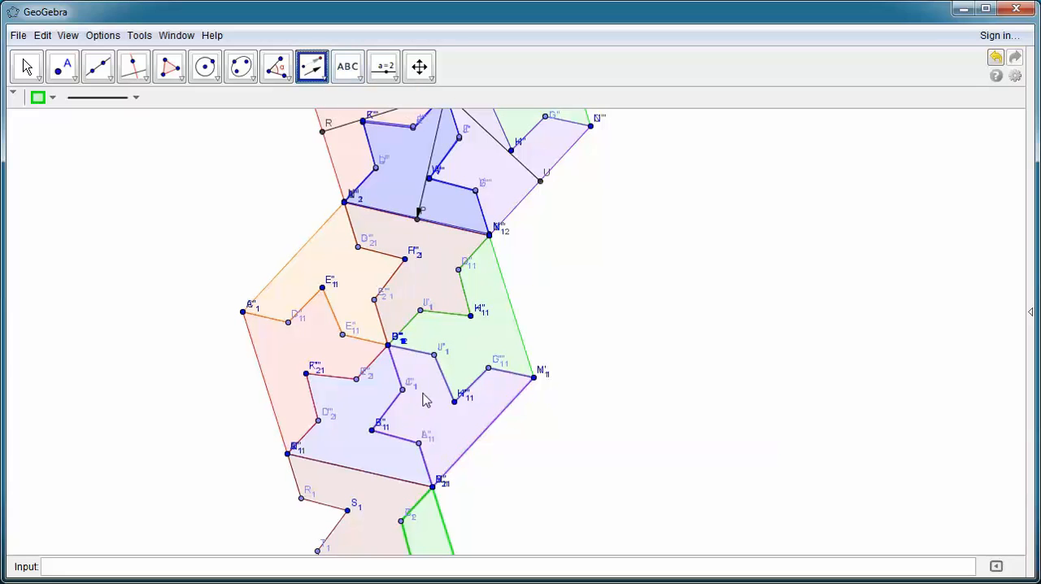
Step: Translate the second hexagon's purple piece and its orange piece by the vector from Q to P
left_click(423, 394)
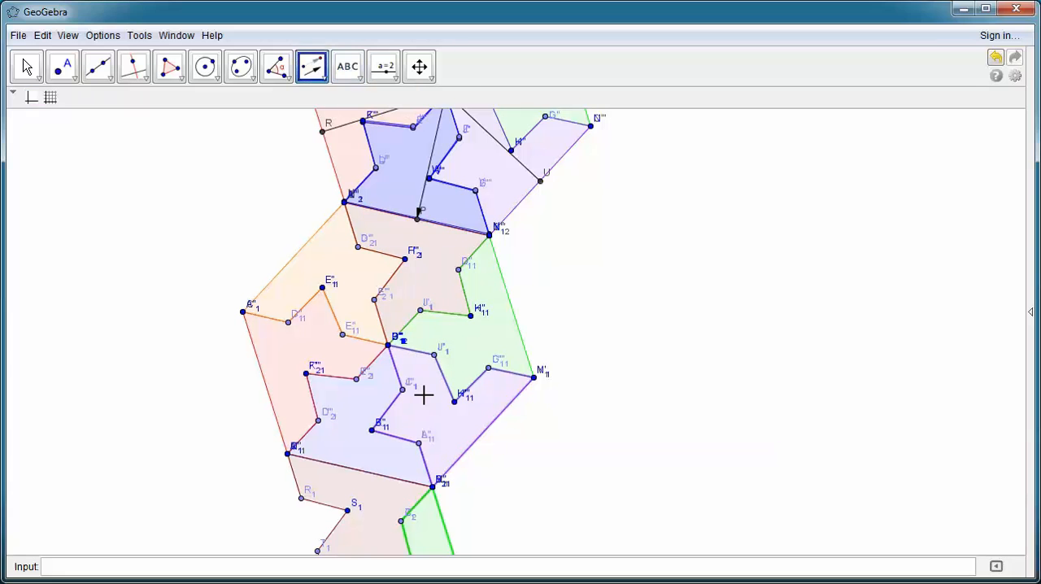
left_click(436, 143)
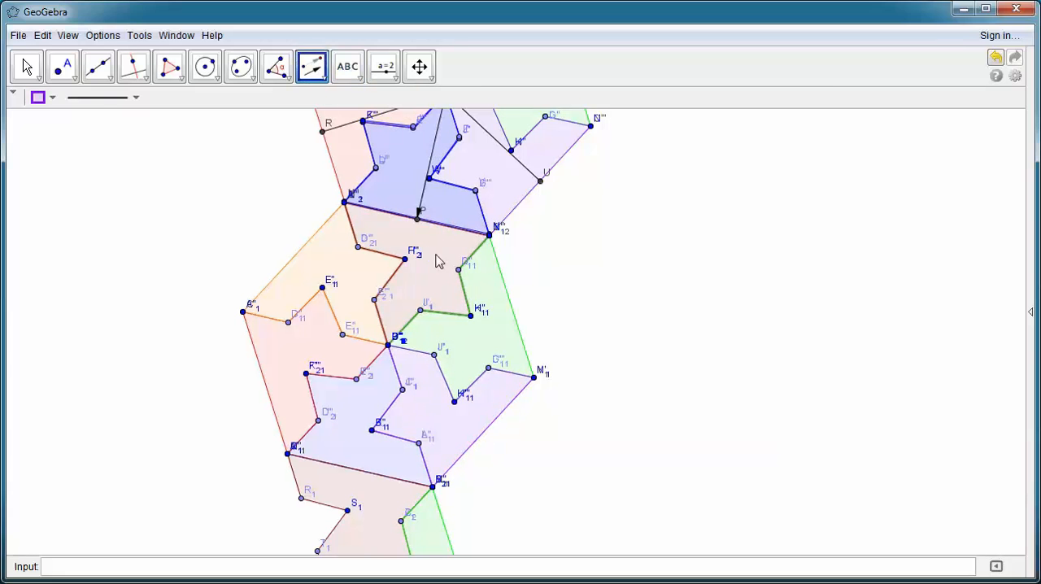
left_click(314, 67)
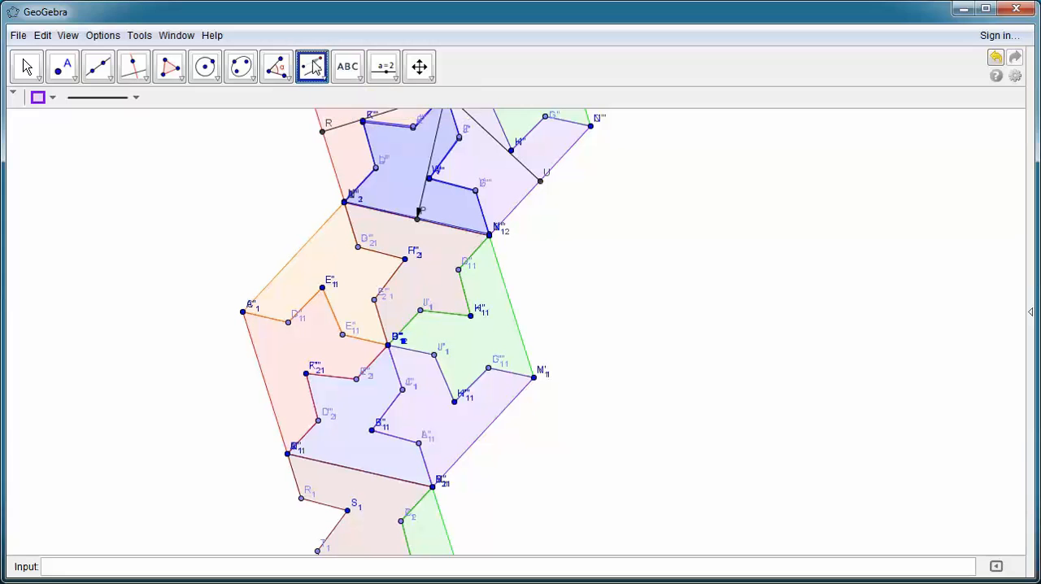
left_click(332, 259)
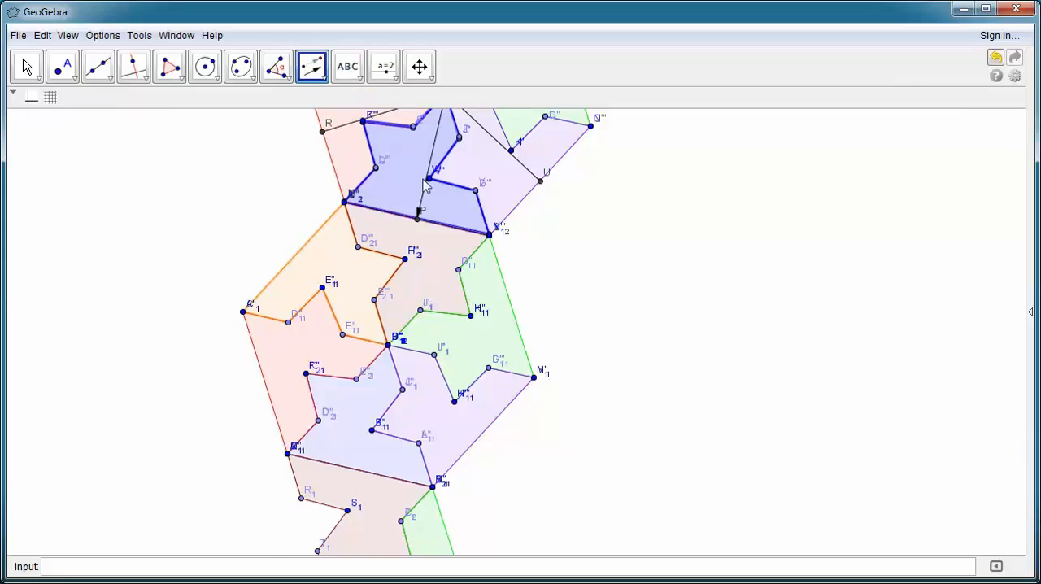
left_click(431, 151)
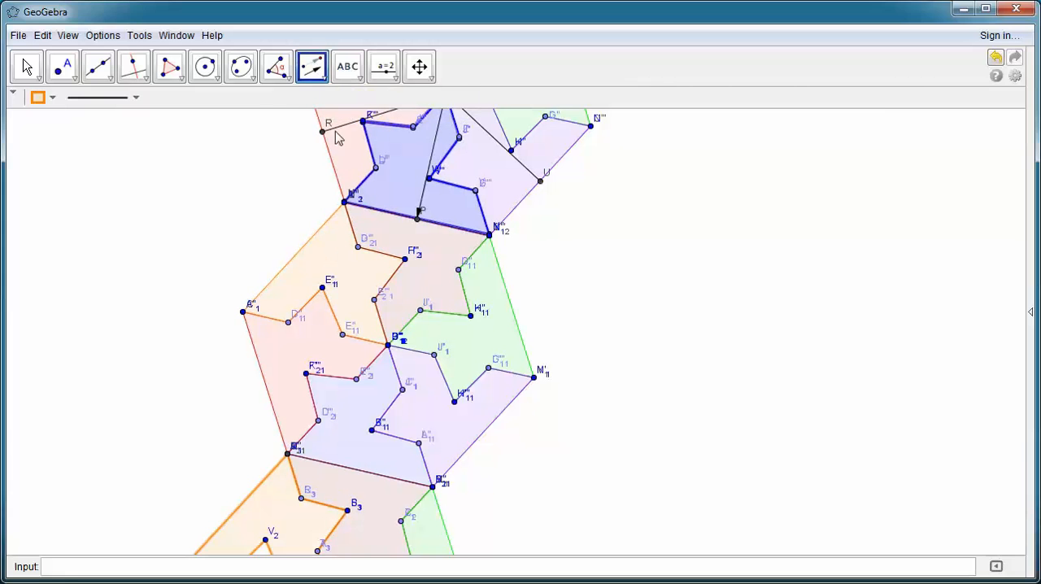
Step: Translate the second hexagon's red and blue pieces by the vector from Q to P to complete the third hexagon
left_click(317, 73)
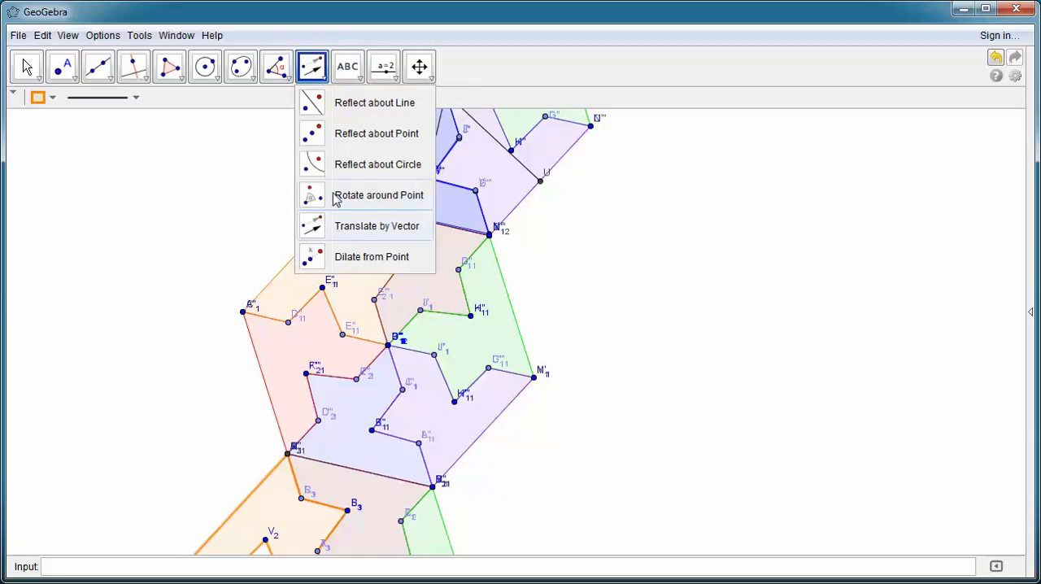
left_click(355, 226)
left_click(291, 338)
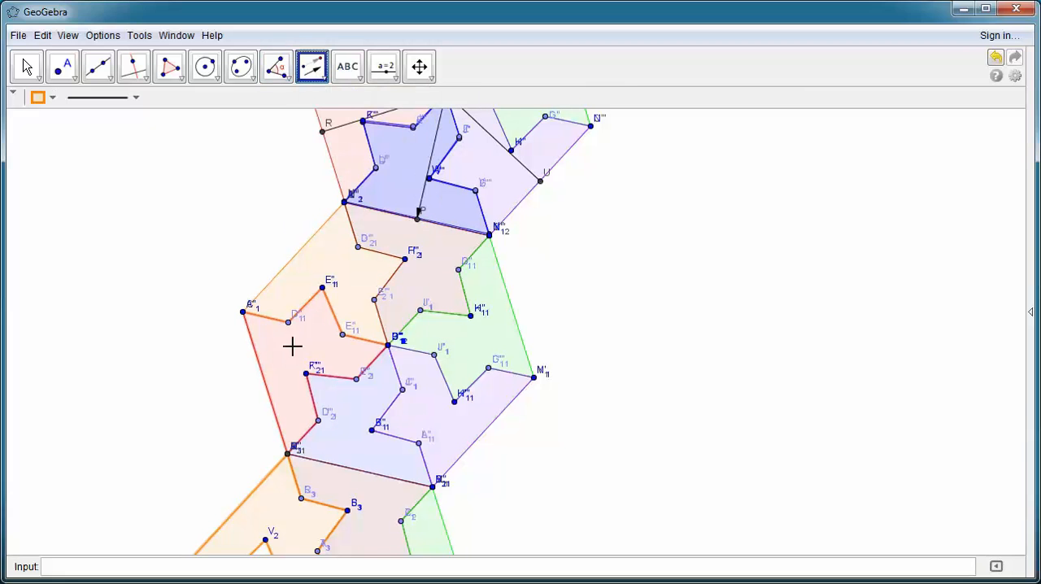
left_click(420, 193)
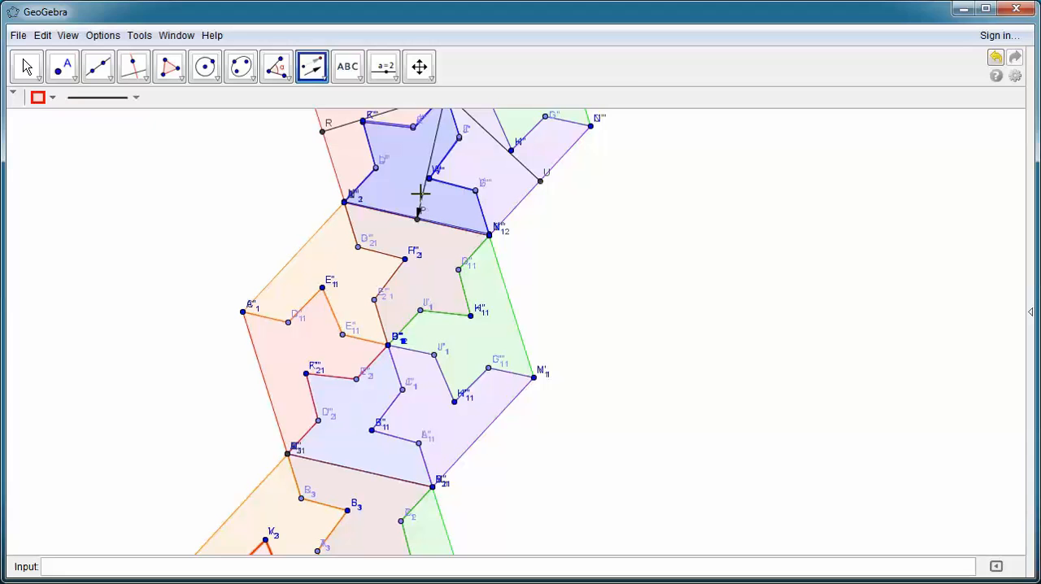
left_click(419, 66)
left_click_drag(622, 449, 604, 421)
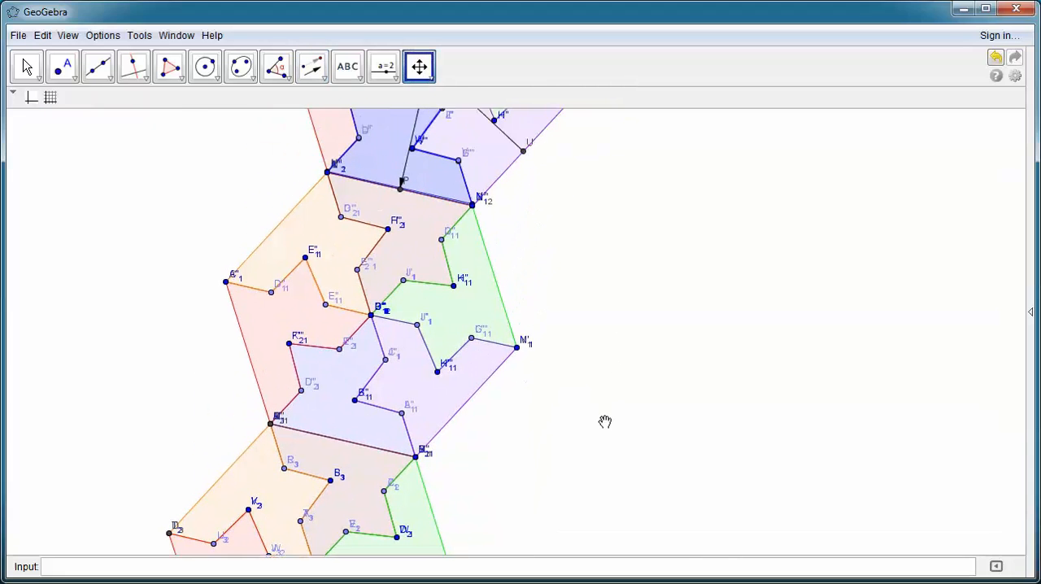
left_click(313, 66)
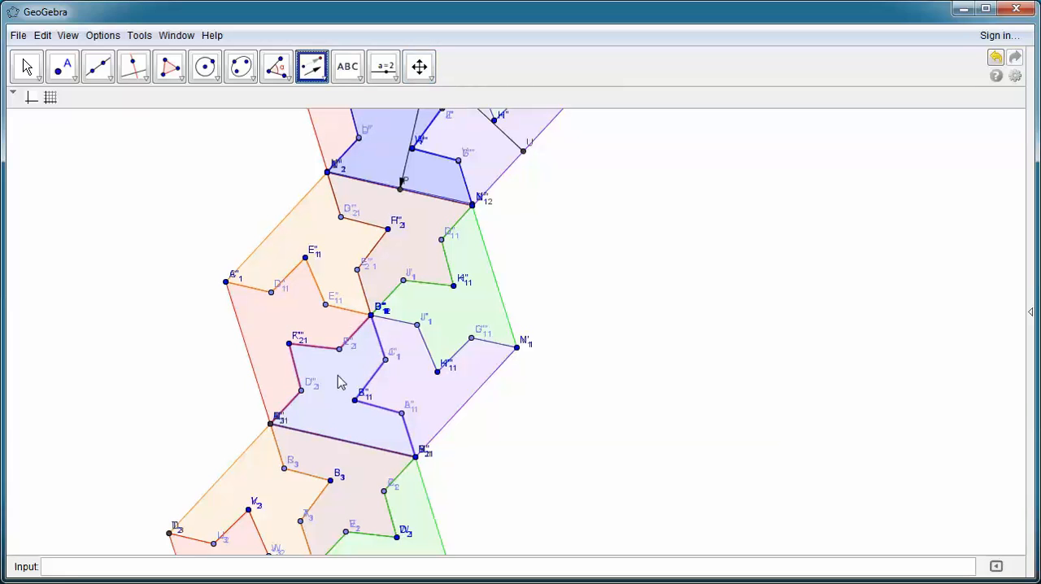
left_click(412, 122)
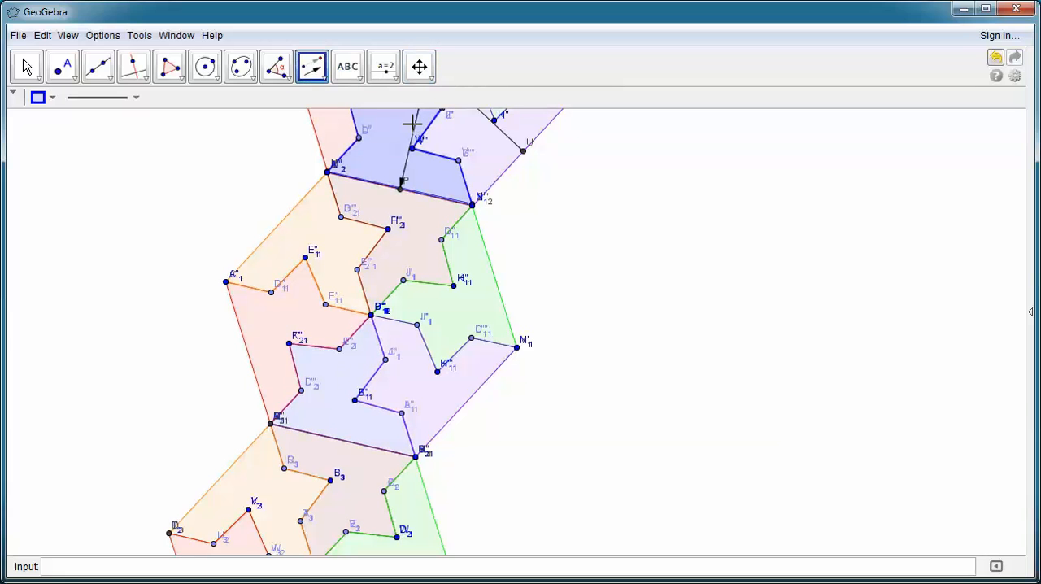
Step: Translate the original hexagon's blue piece and its red piece by the vector from U to T
left_click(419, 66)
left_click_drag(554, 415, 518, 355)
left_click_drag(585, 165, 599, 387)
left_click_drag(488, 405, 610, 402)
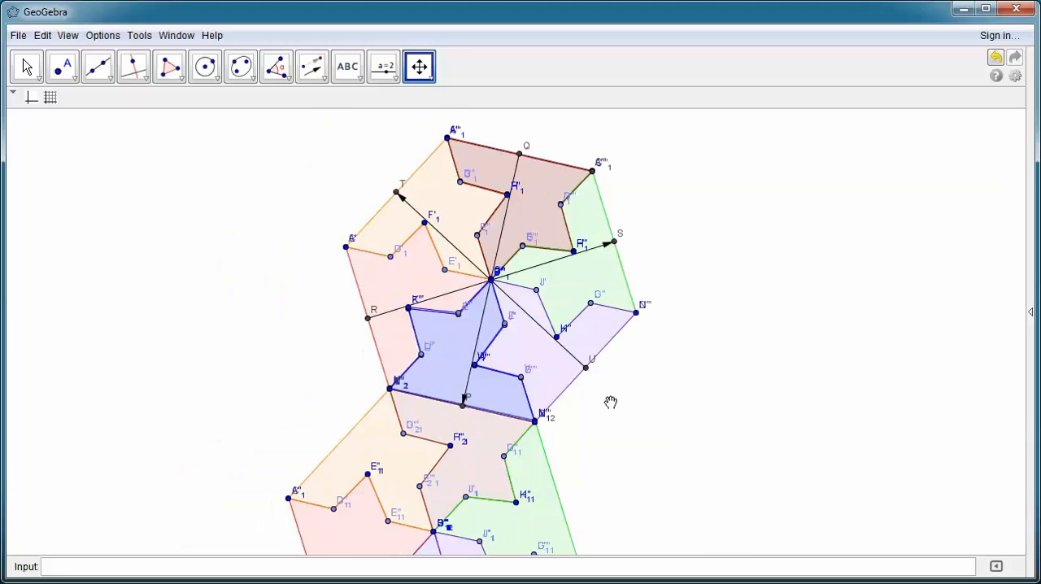
left_click_drag(478, 352, 461, 401)
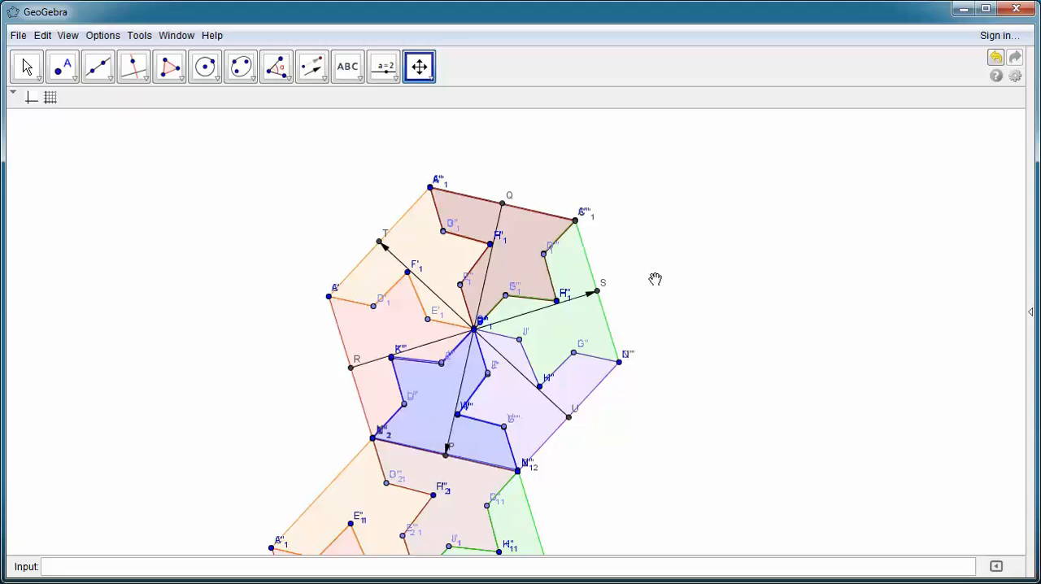
left_click_drag(655, 279, 805, 336)
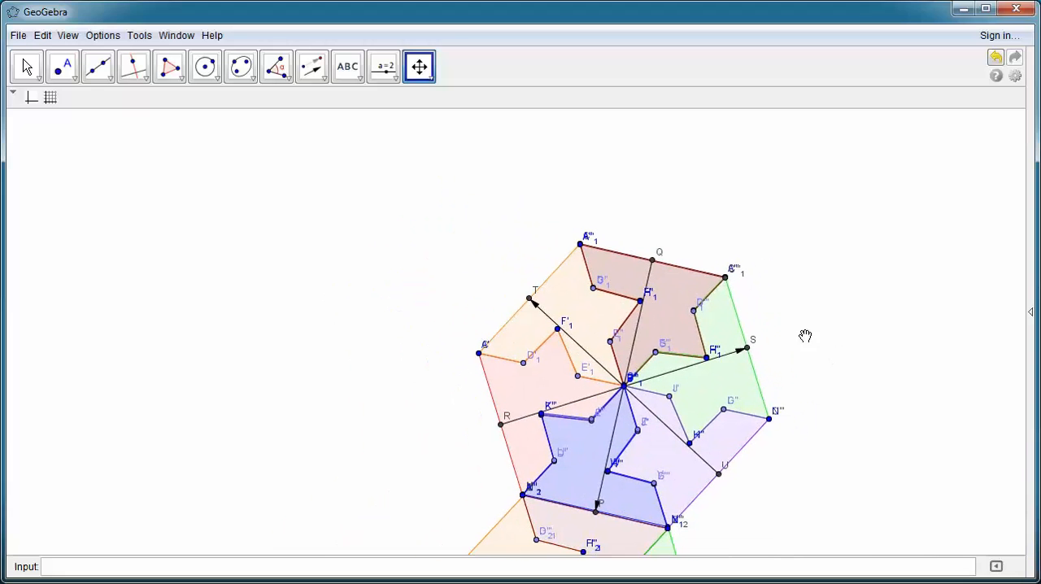
left_click(312, 67)
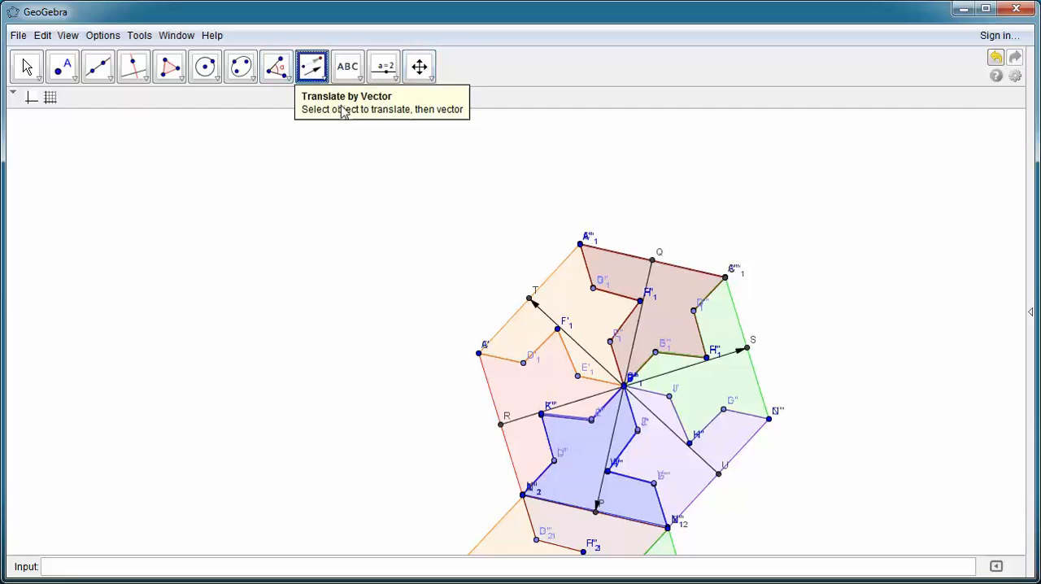
left_click(584, 440)
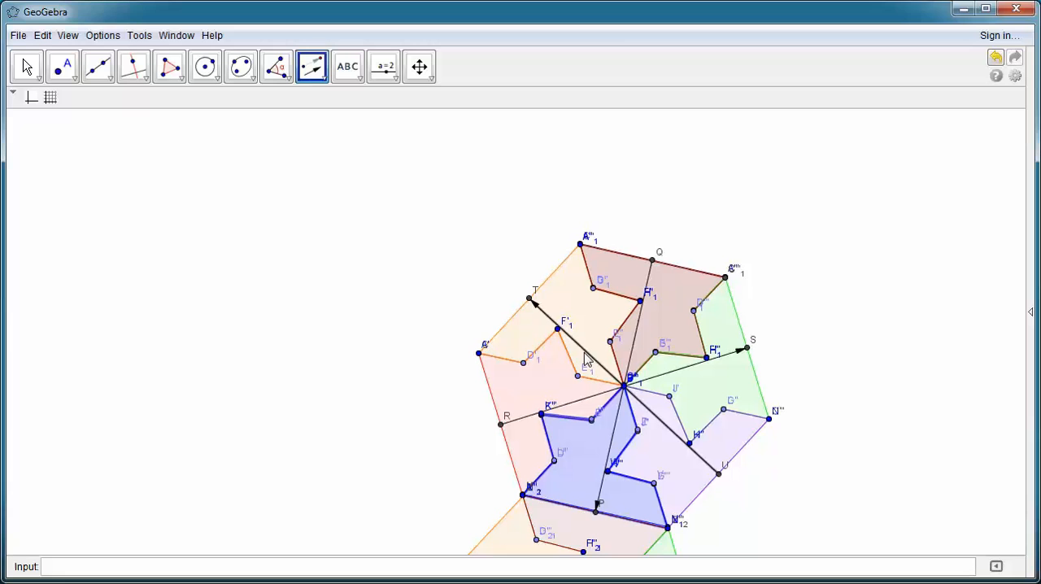
left_click(583, 351)
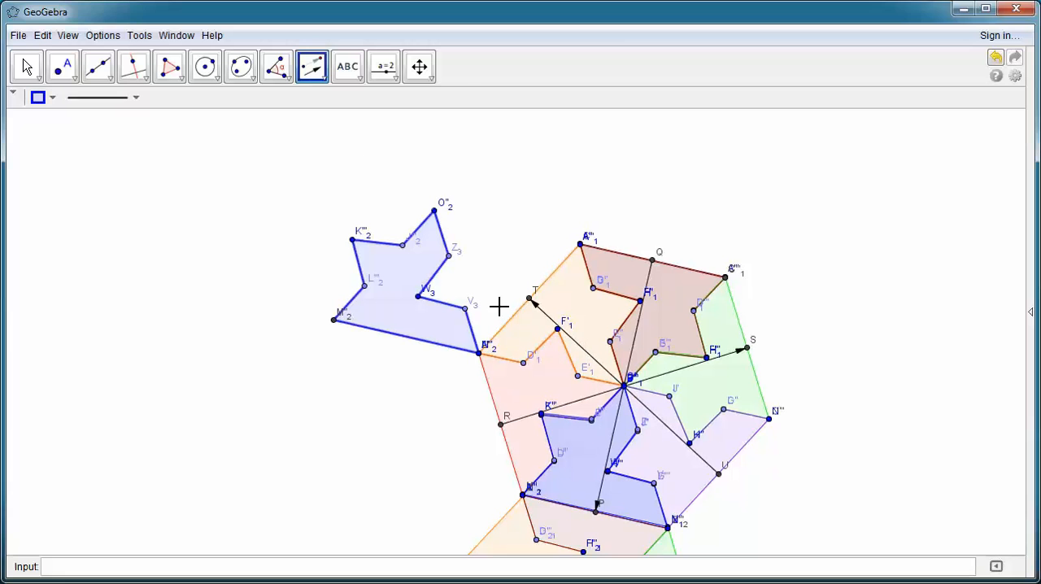
left_click(582, 348)
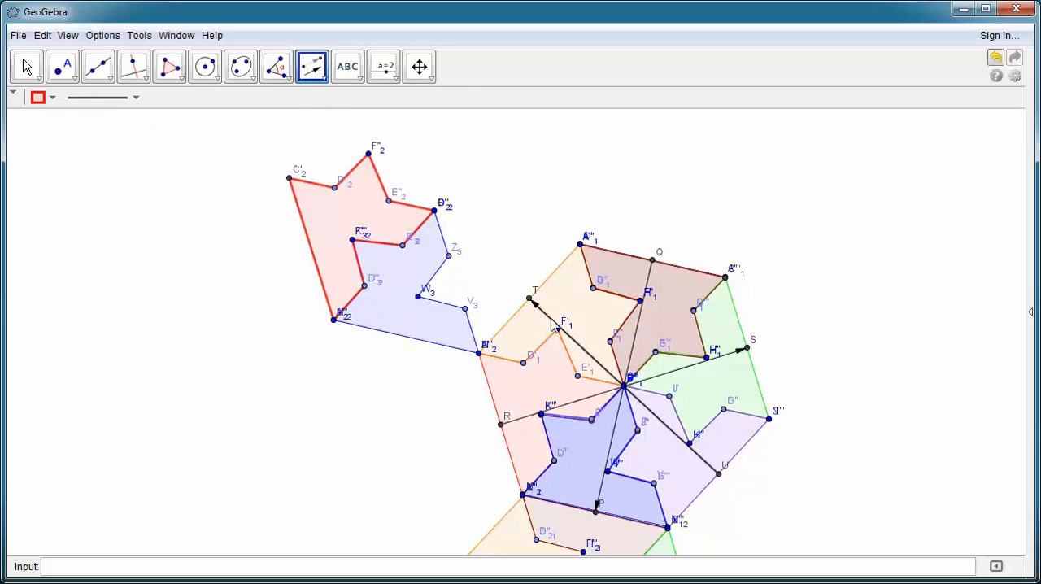
Step: Translate the original hexagon's orange piece and its dark red top piece by the vector from U to T
left_click(310, 73)
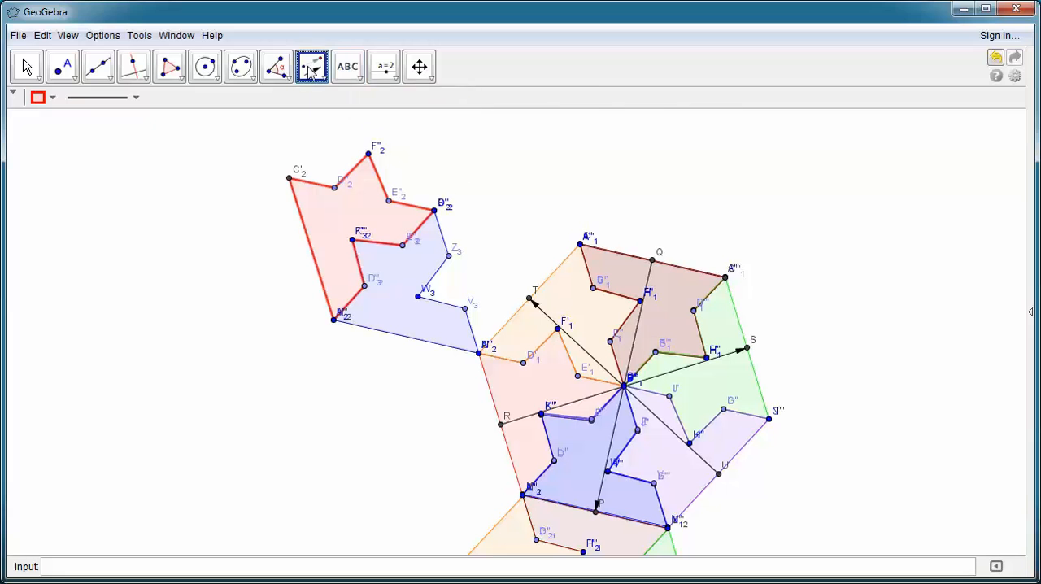
left_click(577, 345)
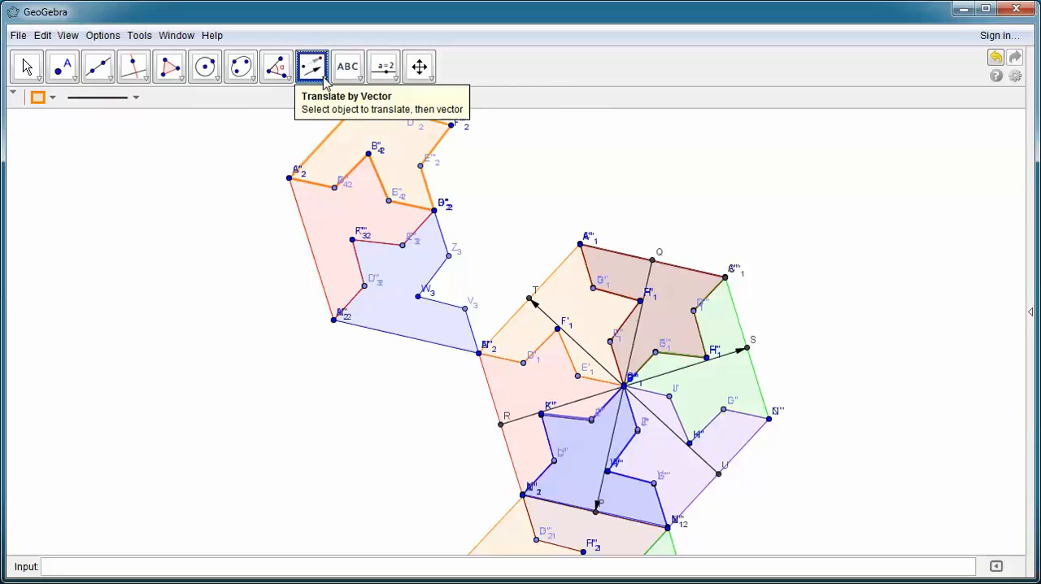
left_click(666, 298)
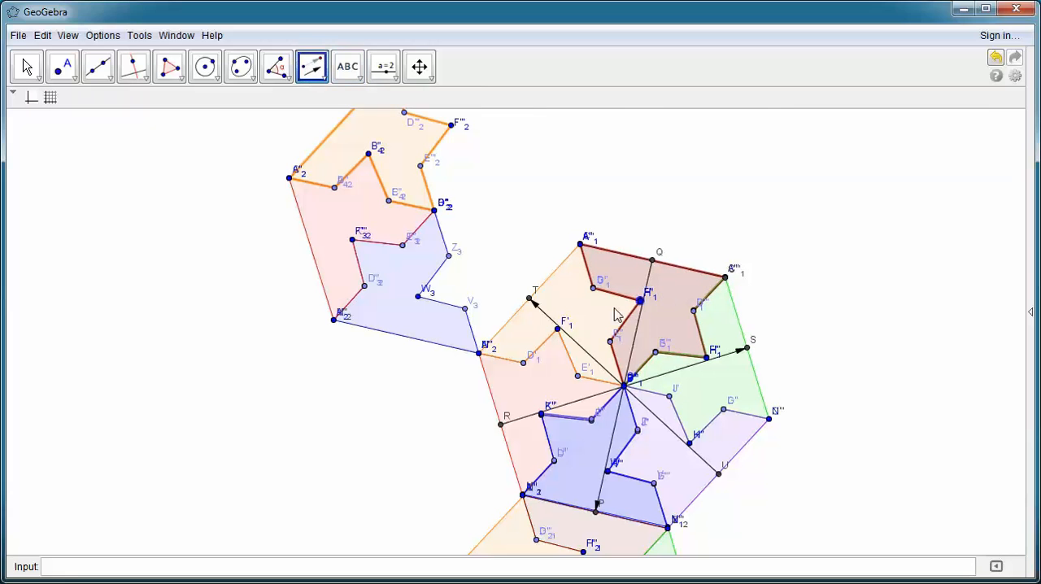
left_click(570, 335)
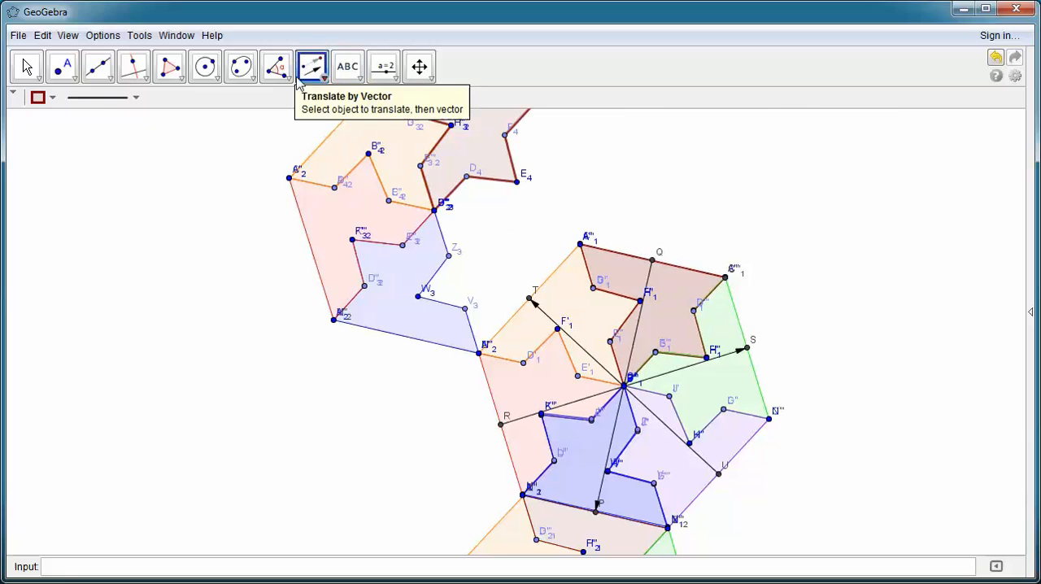
Step: Translate the original hexagon's green and purple pieces by the vector from U to T to complete the upper-left hexagon
left_click(690, 377)
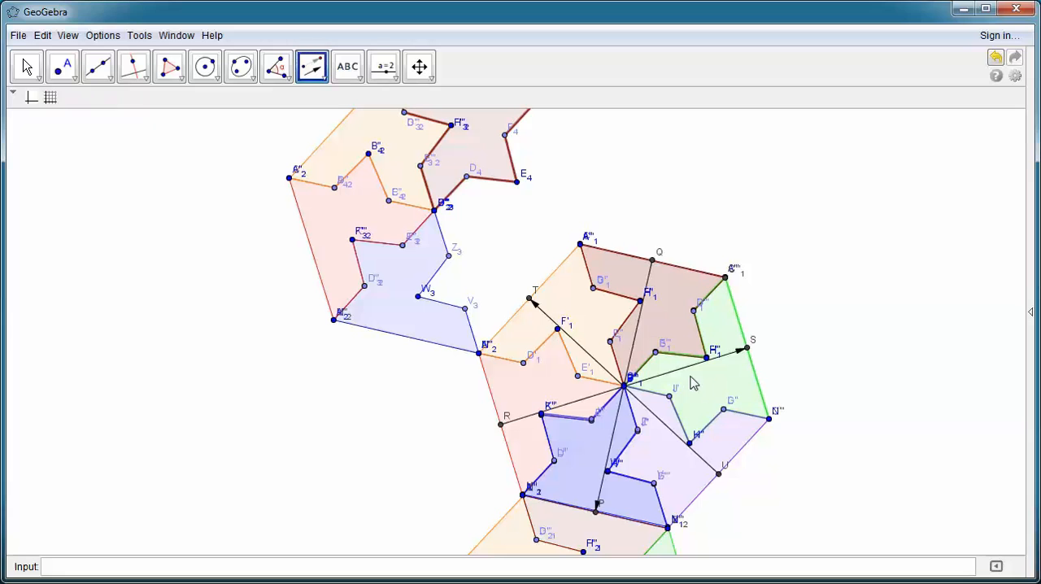
left_click(581, 345)
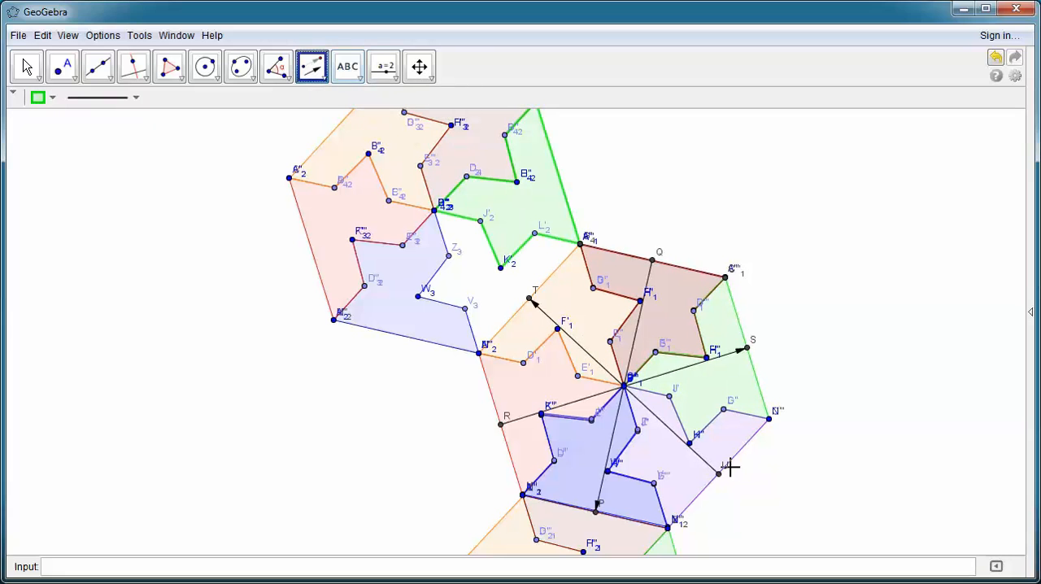
left_click(679, 474)
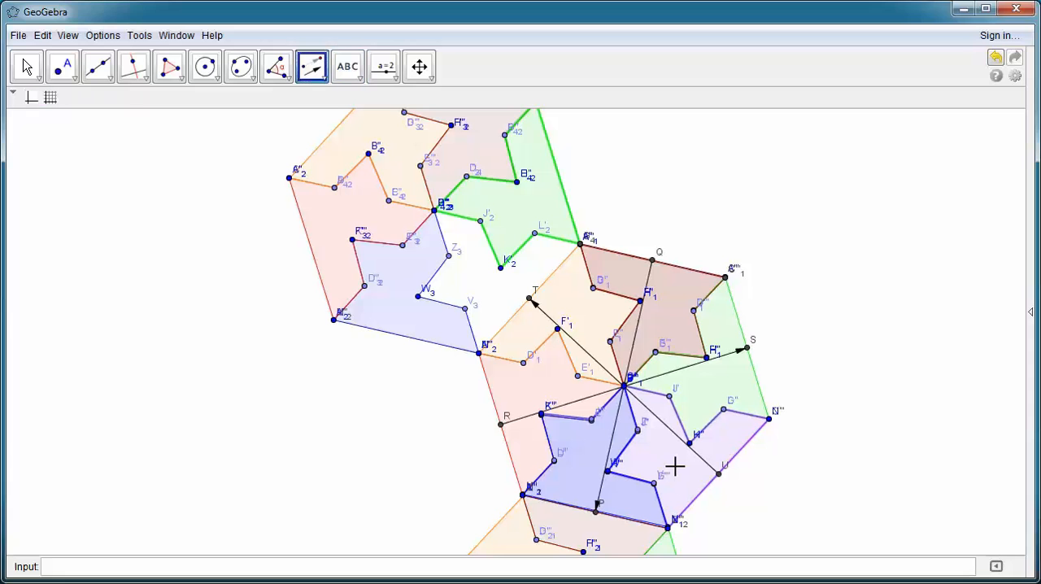
left_click(597, 362)
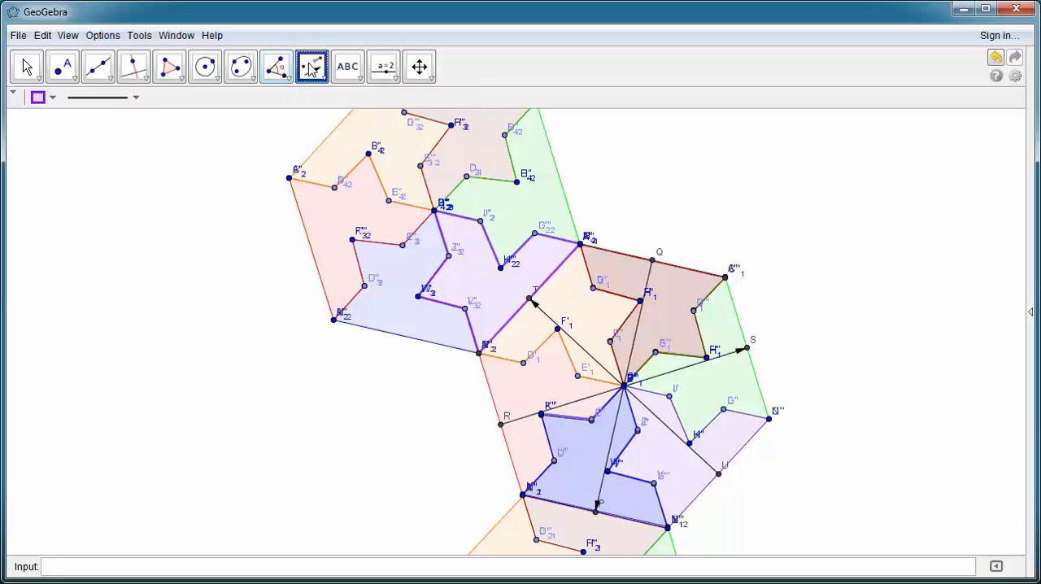
Step: Try to translate the second hexagon's orange piece and the original hexagon's red piece by the vector from U to T
left_click(419, 66)
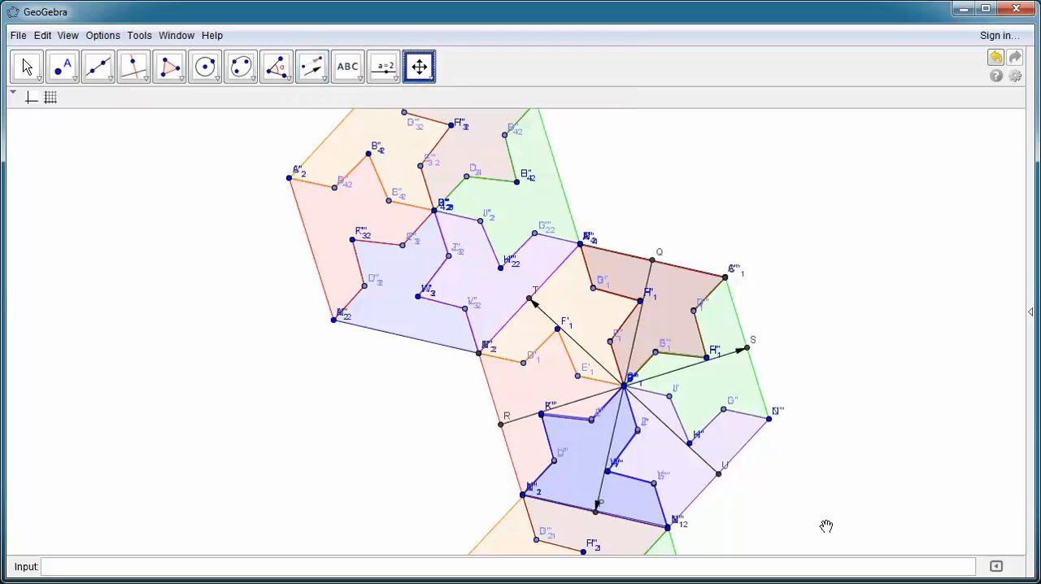
left_click_drag(720, 513, 750, 421)
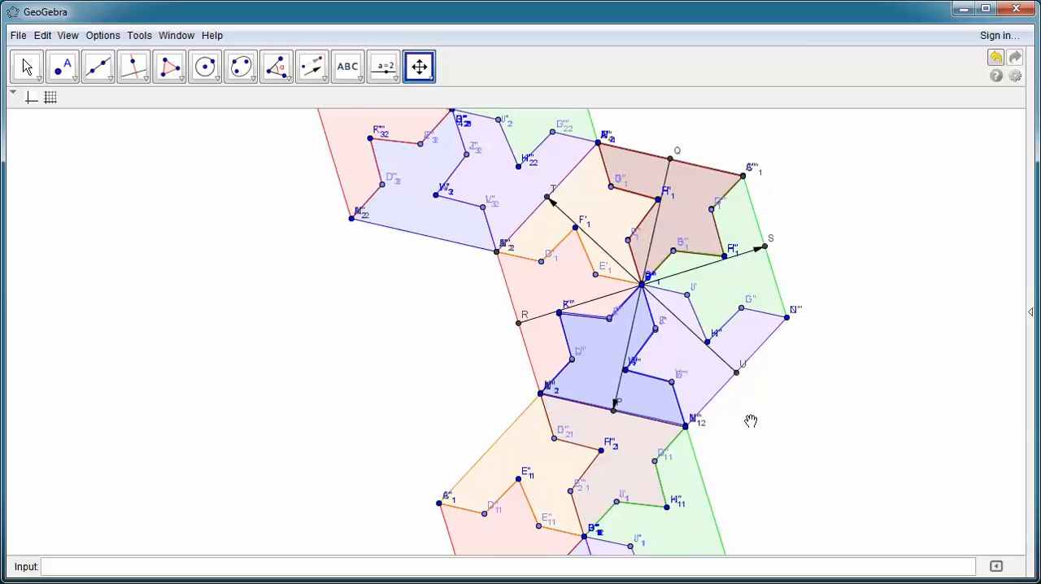
left_click(311, 67)
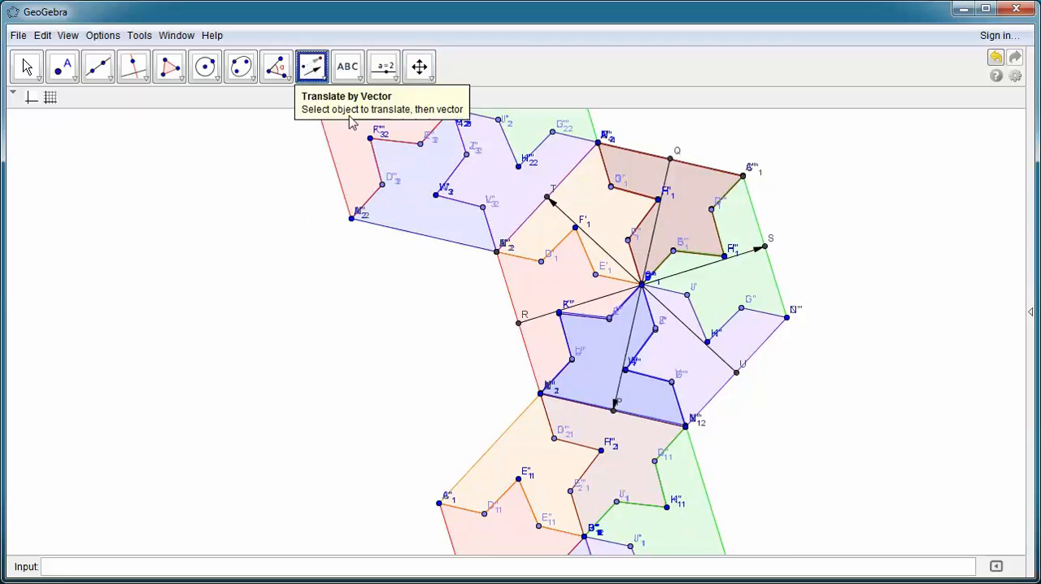
left_click(626, 268)
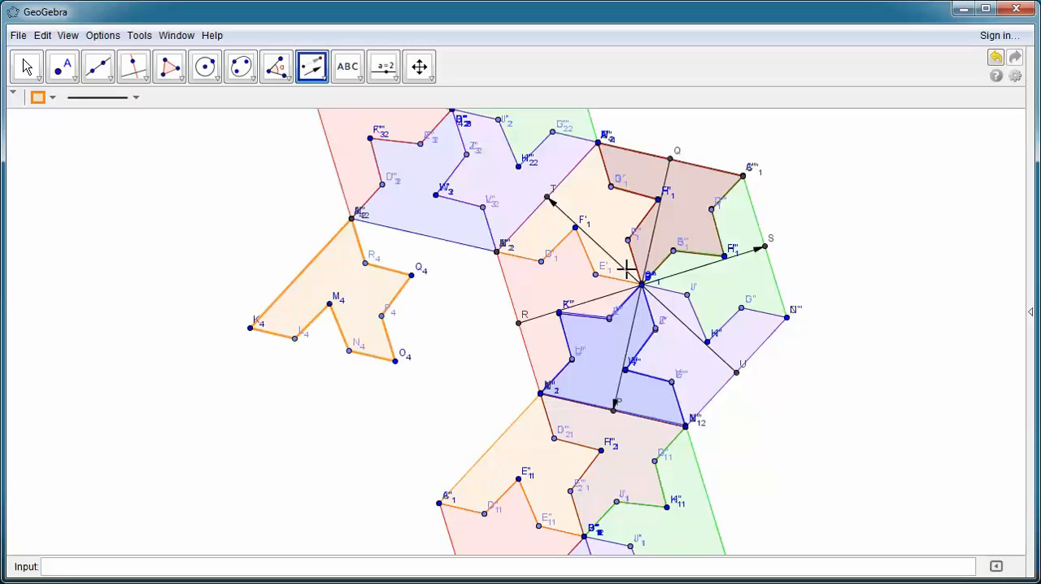
left_click(548, 270)
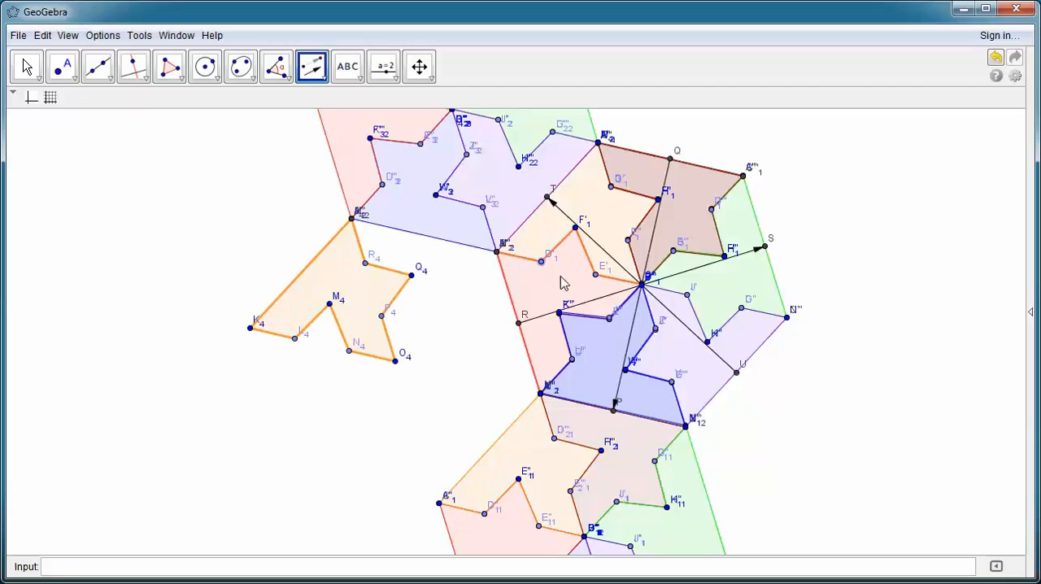
left_click(596, 241)
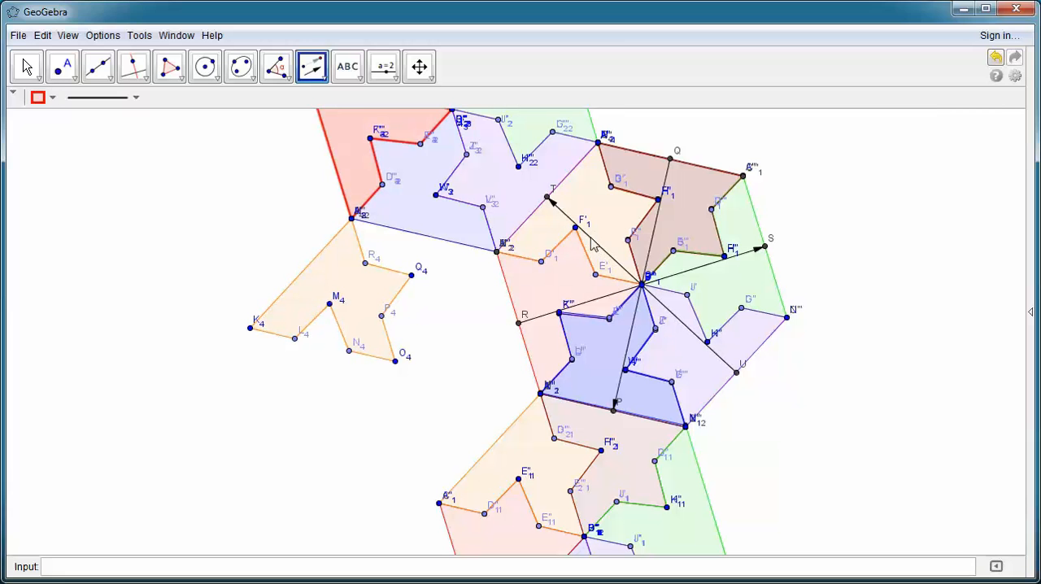
Step: Undo the last two translations, of the red piece and the orange piece
left_click(42, 35)
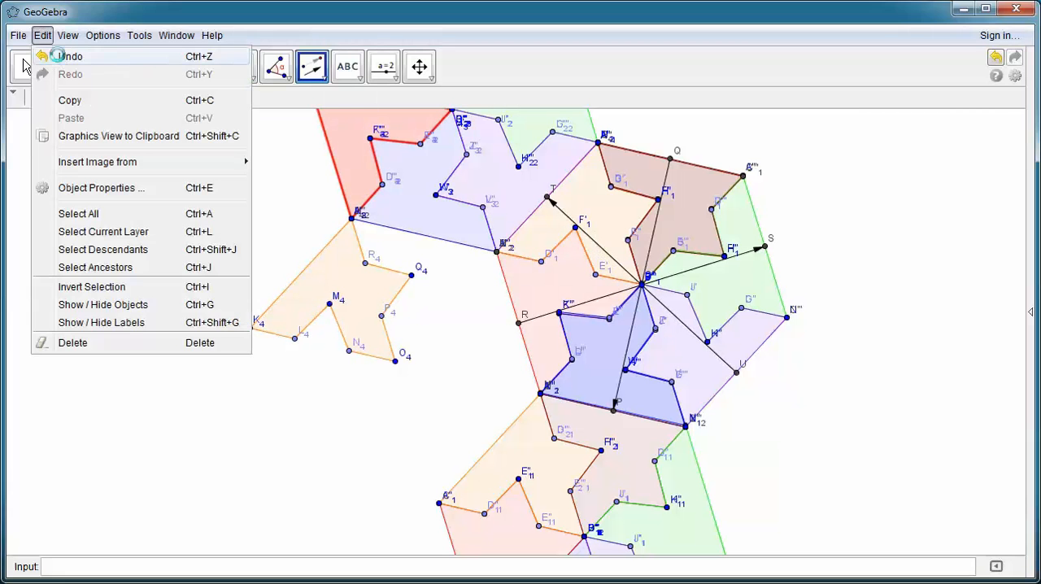
left_click(57, 55)
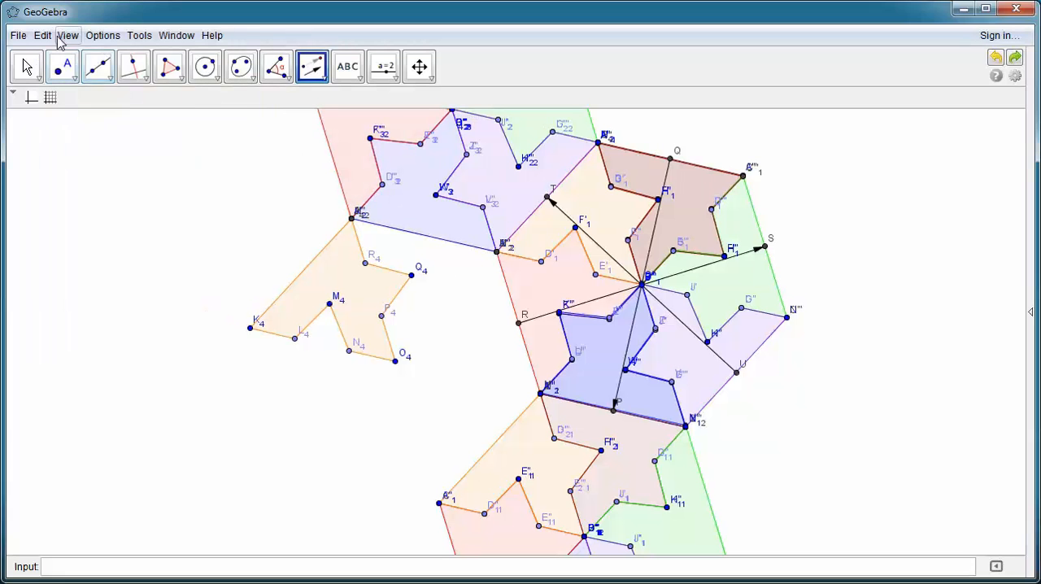
left_click(43, 35)
left_click(44, 56)
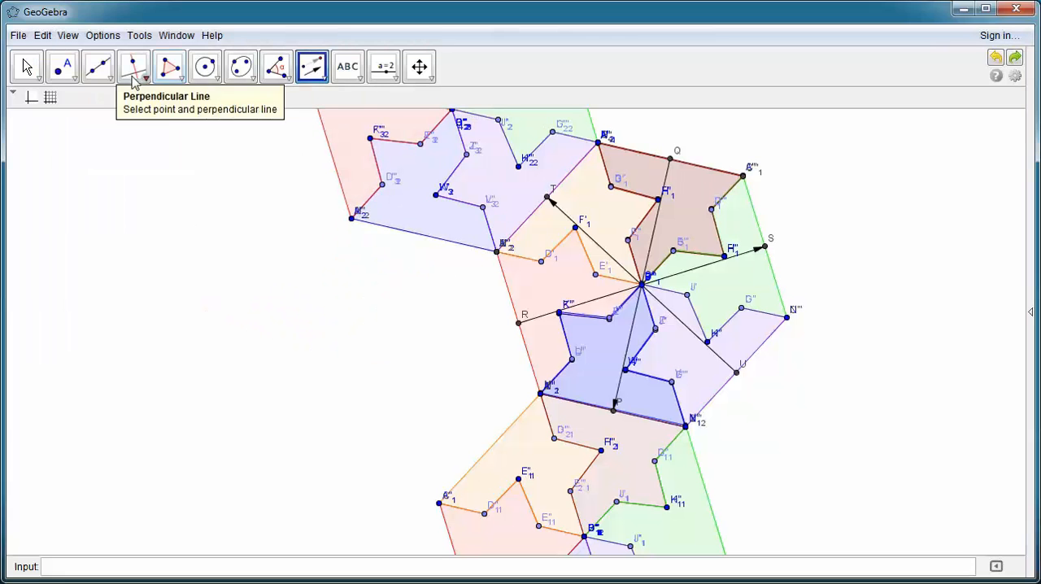
Step: Undo the last change
left_click(42, 35)
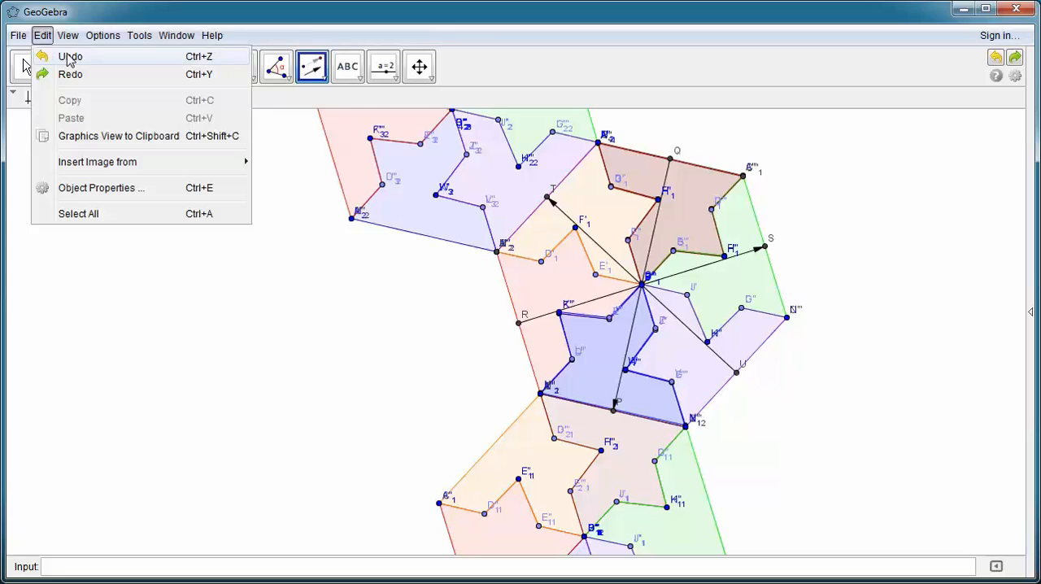
left_click(66, 55)
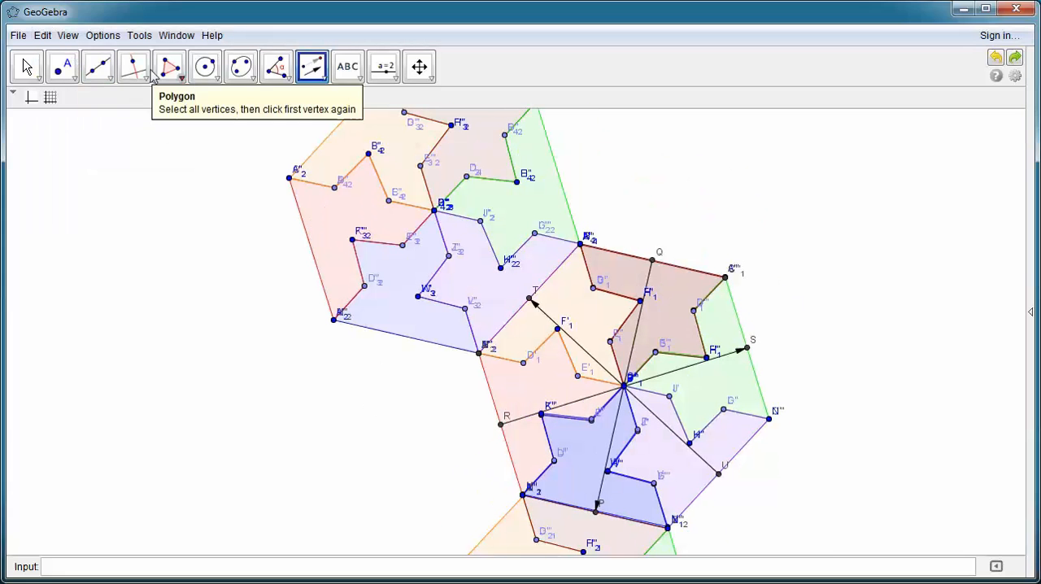
Step: Translate the orange and dark red pieces of the hexagon below the original by the vector from U to T
left_click(314, 69)
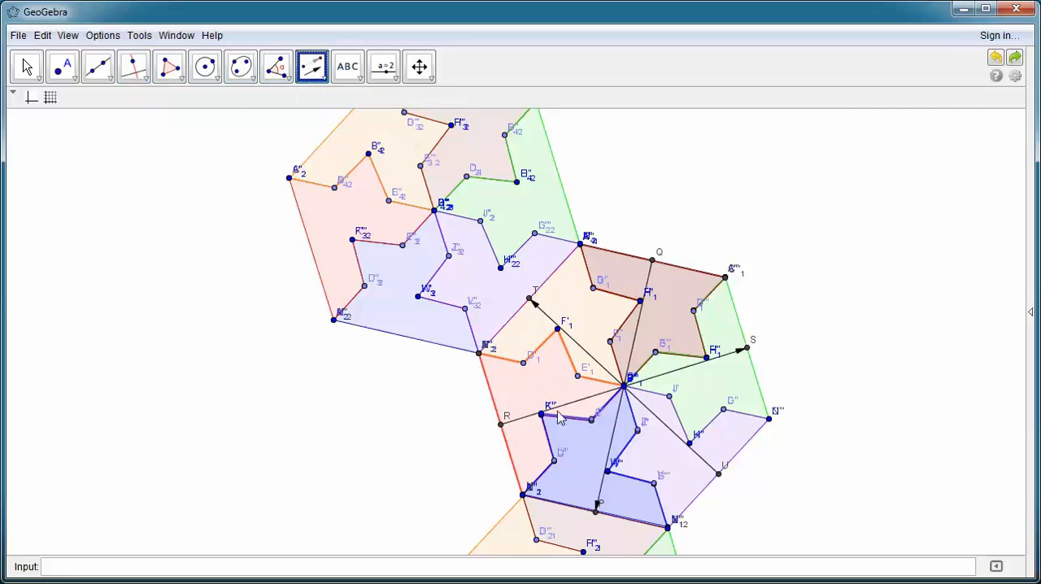
left_click(419, 67)
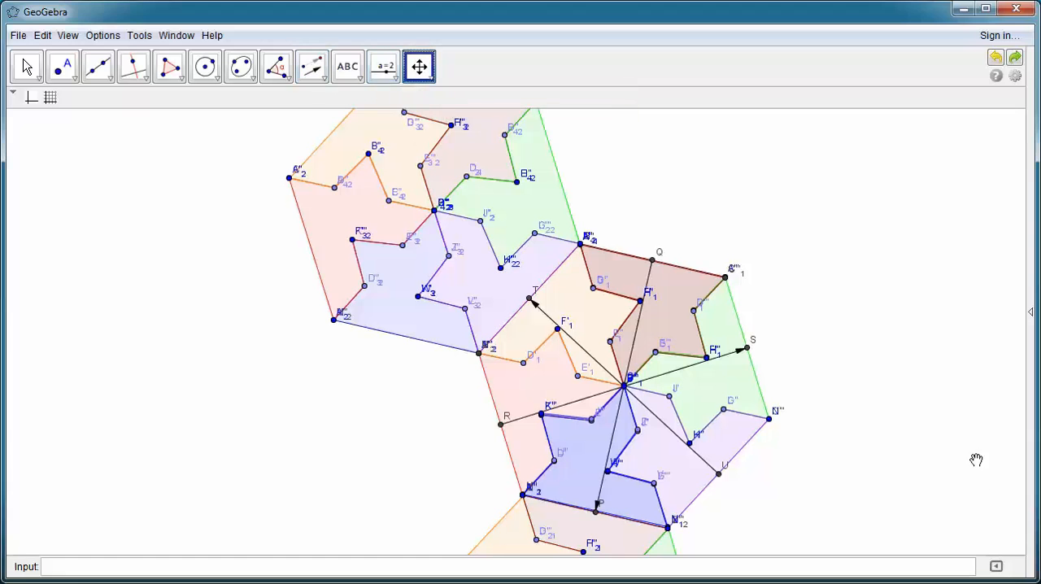
left_click_drag(824, 514, 845, 336)
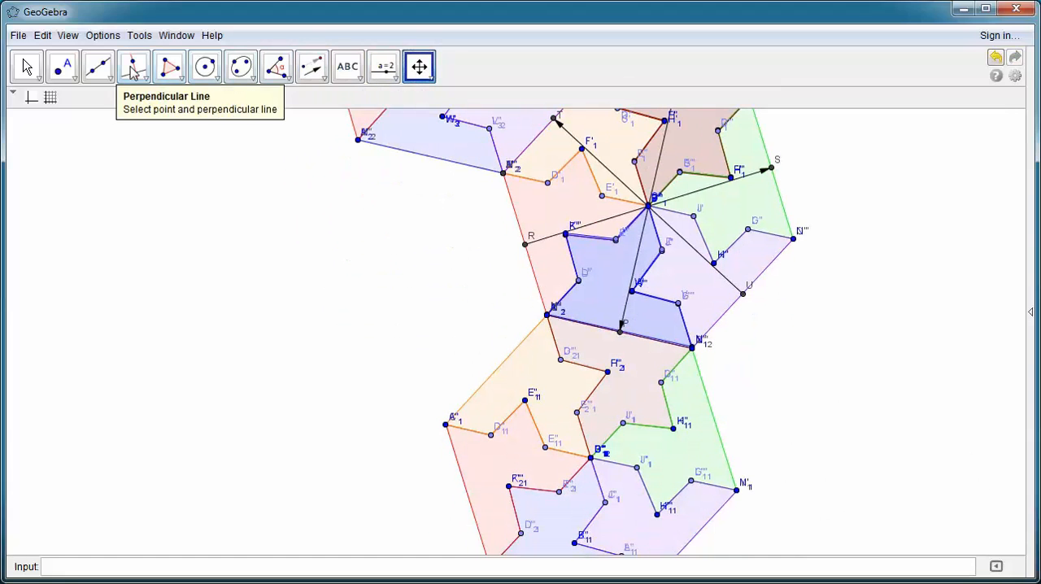
left_click(309, 69)
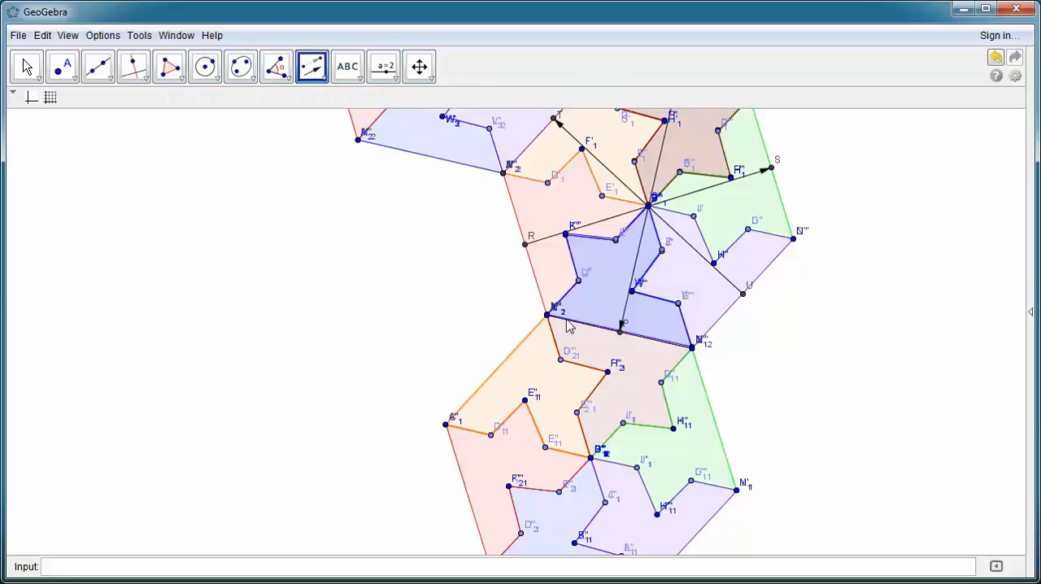
left_click(605, 166)
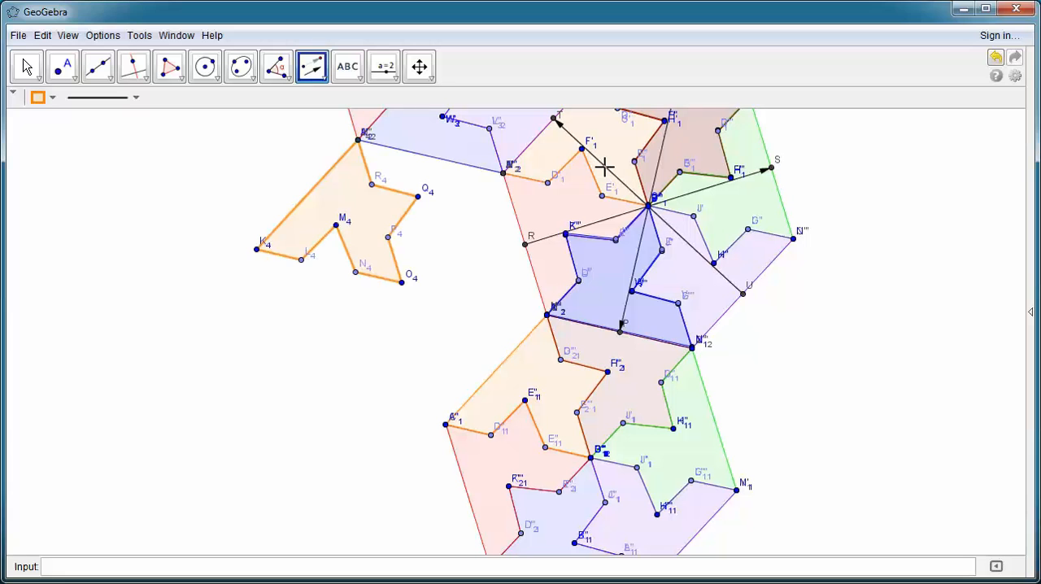
left_click(646, 367)
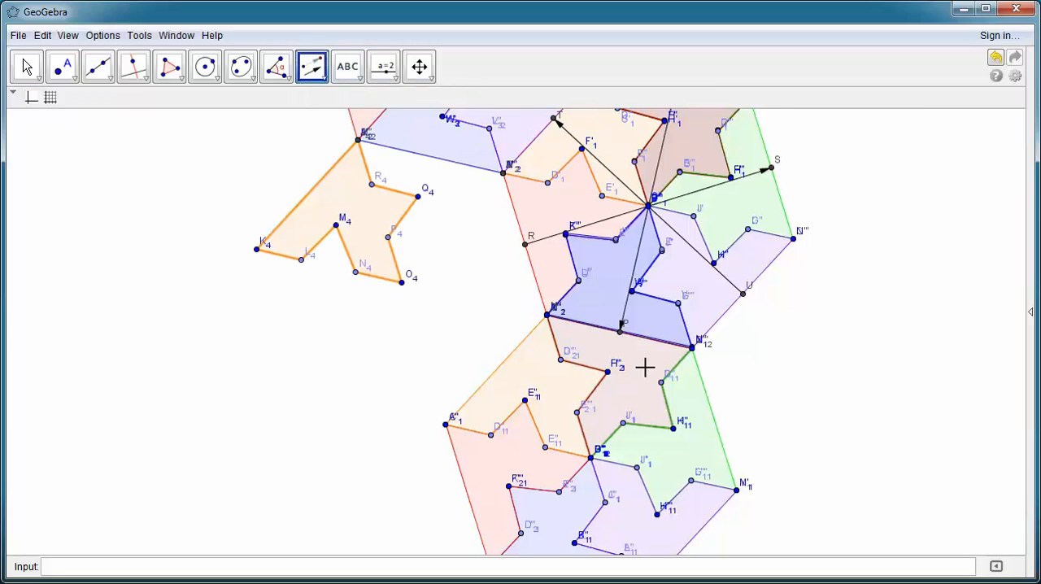
left_click(615, 187)
left_click(611, 173)
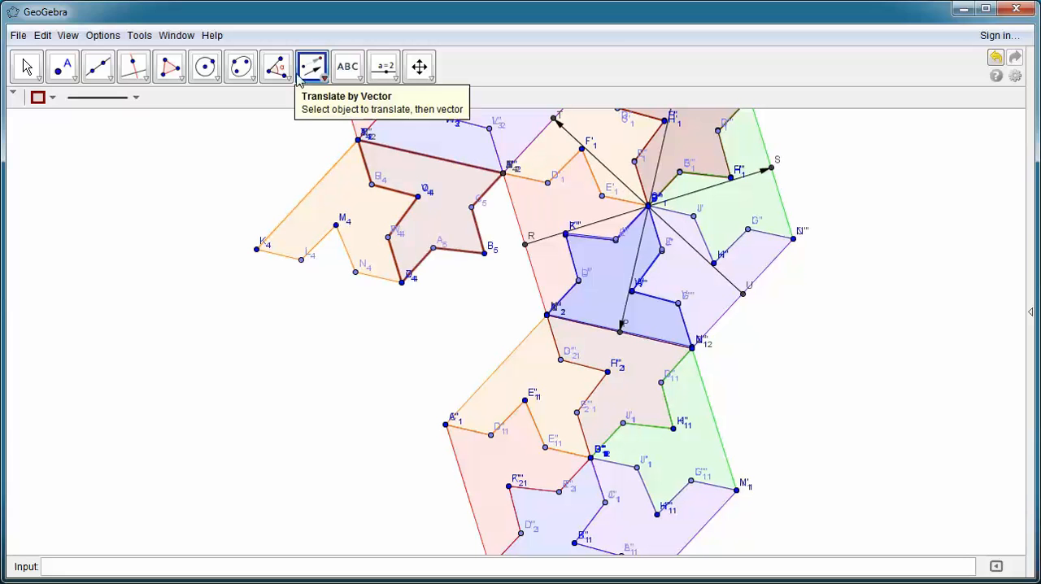
Step: Translate the green and purple pieces of the hexagon below the original by the vector from U to T
left_click(698, 444)
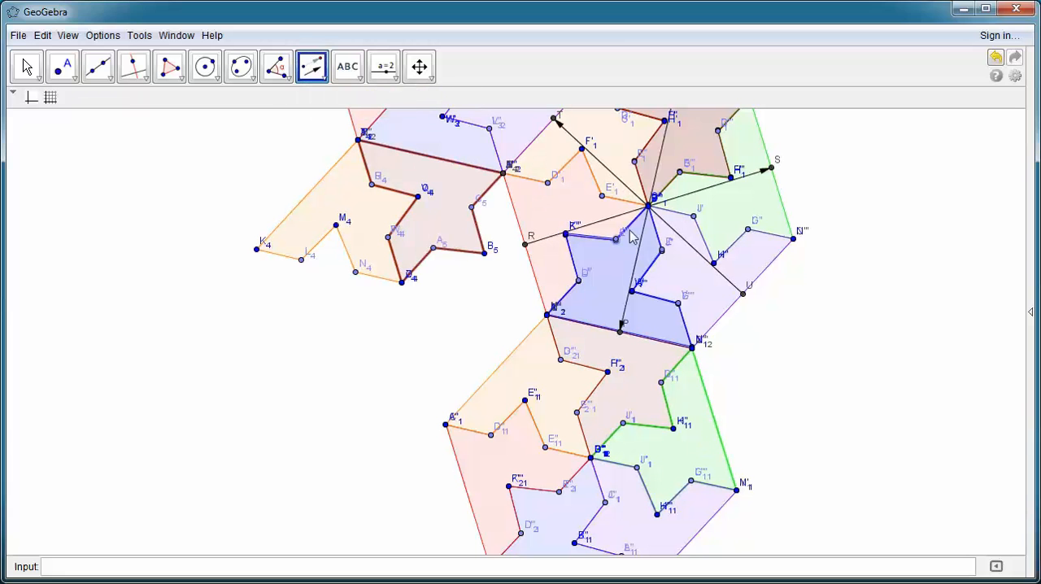
left_click(625, 186)
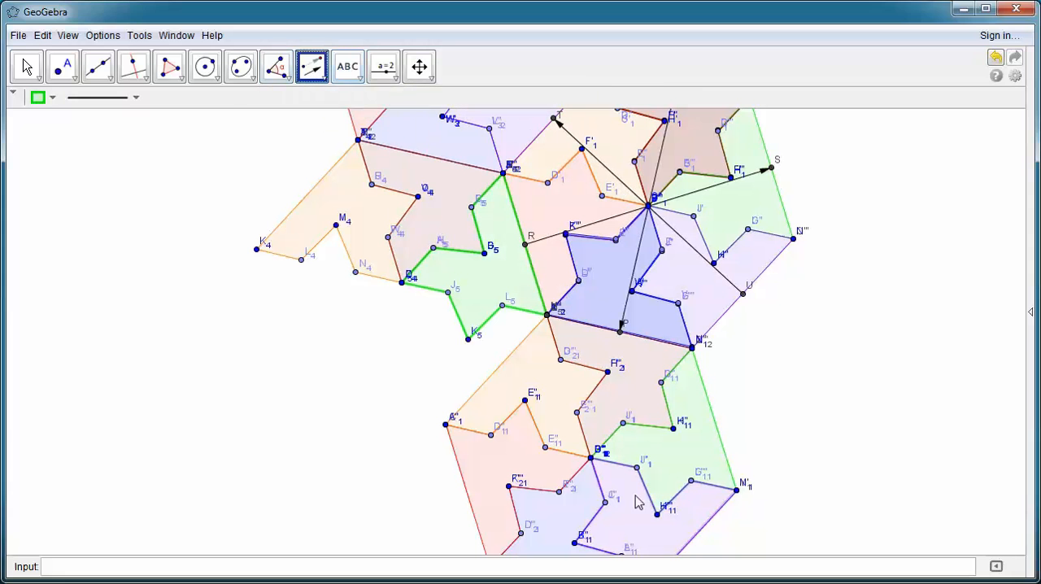
left_click(642, 524)
left_click(611, 170)
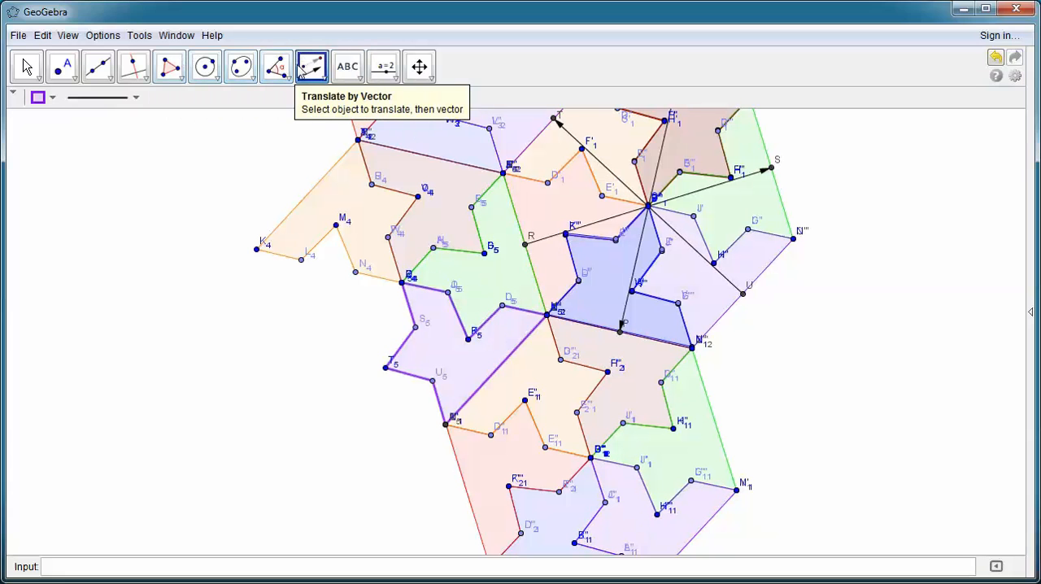
Step: Translate the blue and red pieces of the hexagon below the original by the vector from U to T to complete the new hexagon
left_click(578, 506)
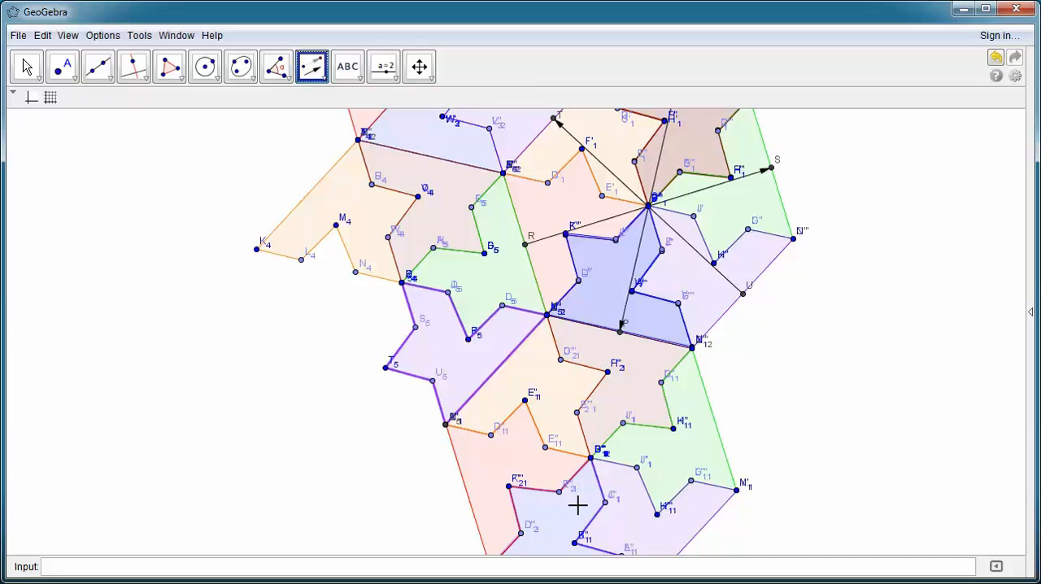
left_click(616, 173)
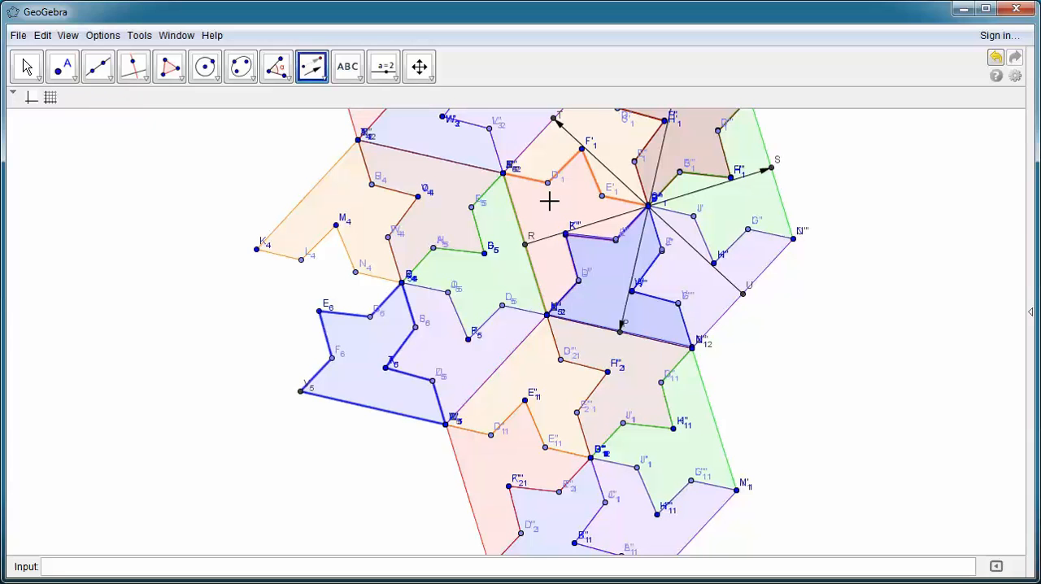
left_click(616, 174)
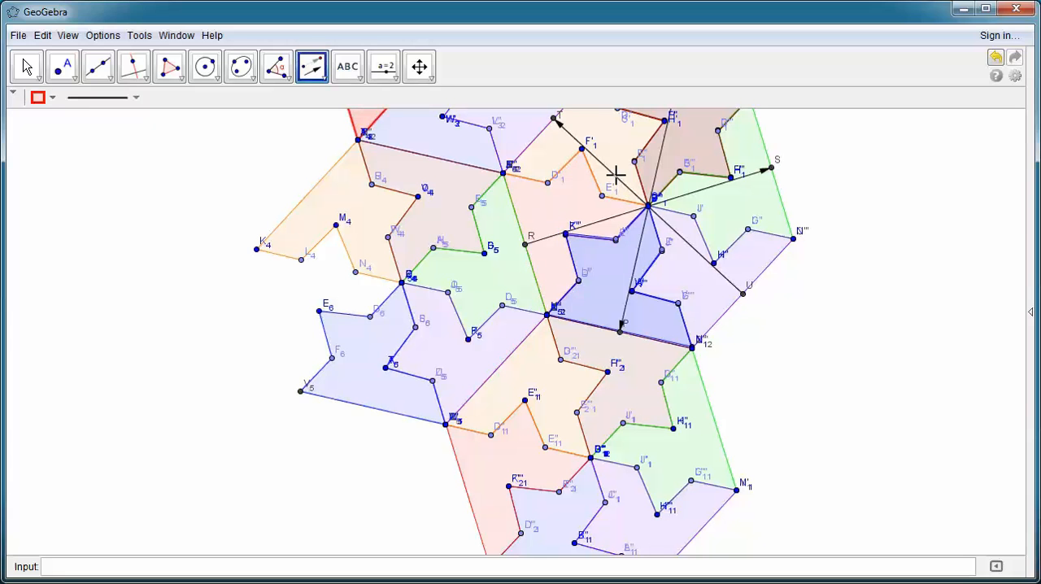
left_click(513, 443)
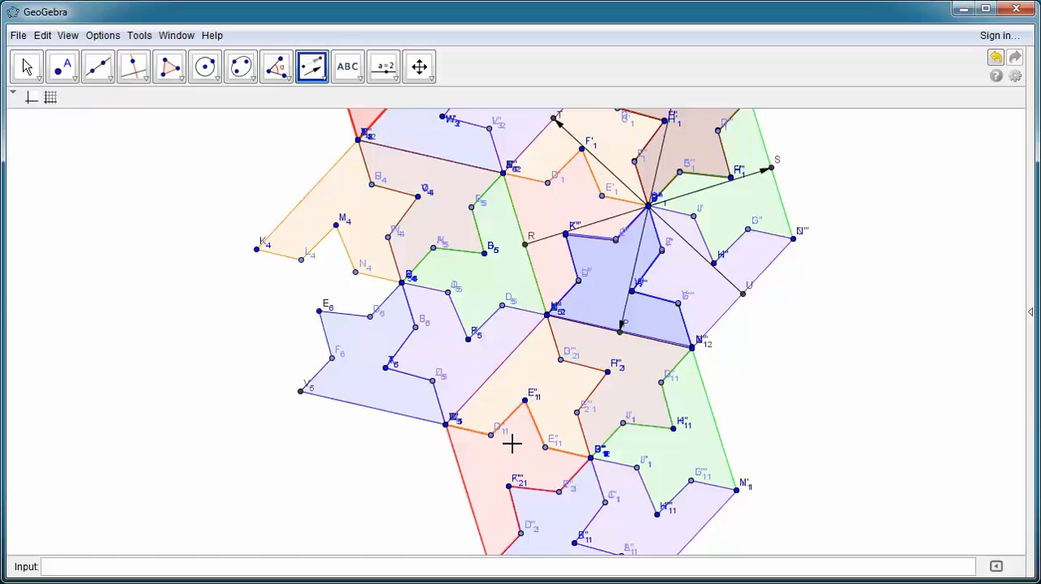
left_click(605, 167)
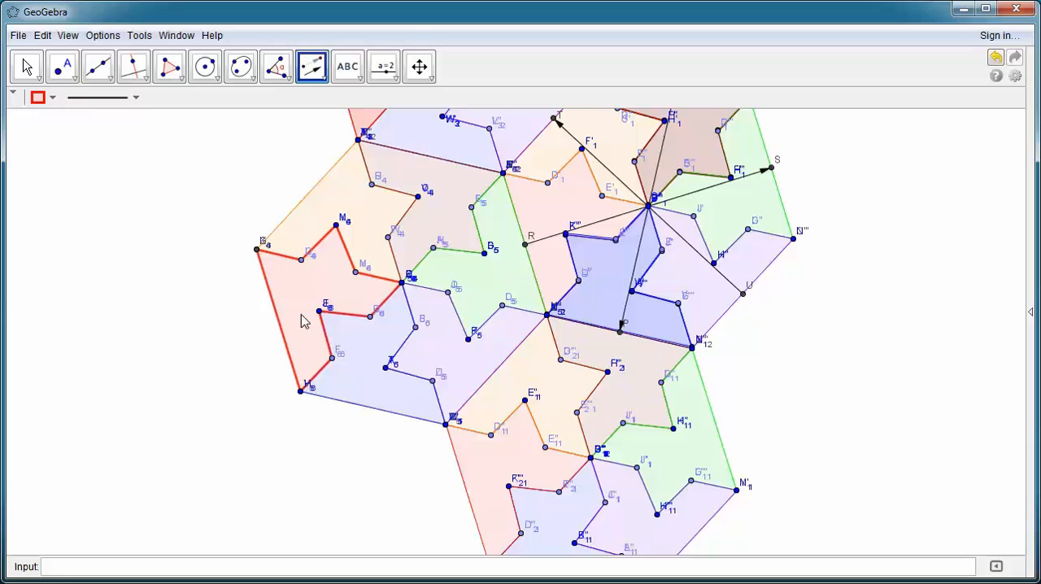
Step: Examine how the translated hexagons fit together across the whole tessellation
left_click(420, 66)
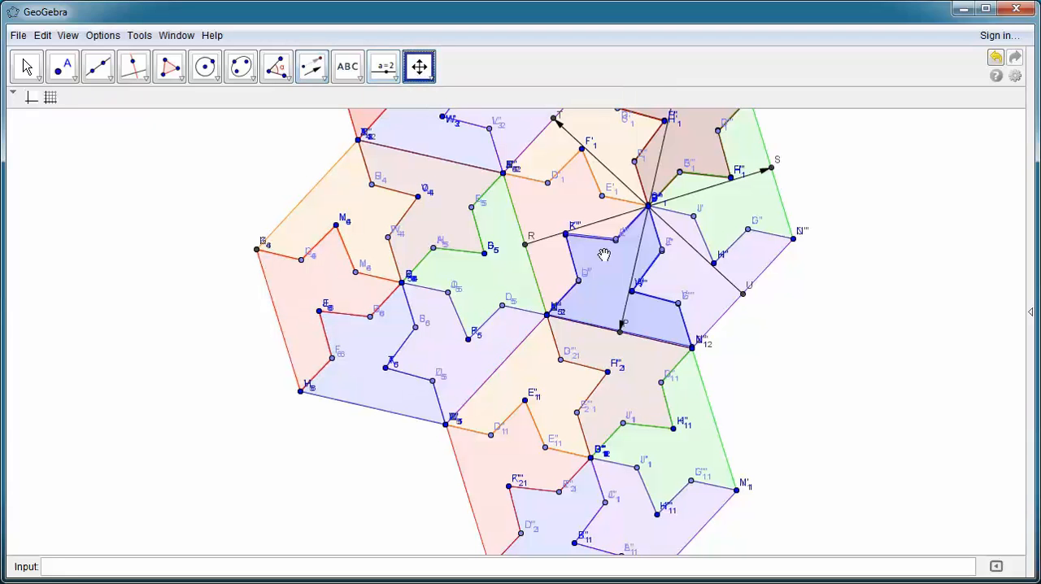
scroll(804, 342, "up", 2)
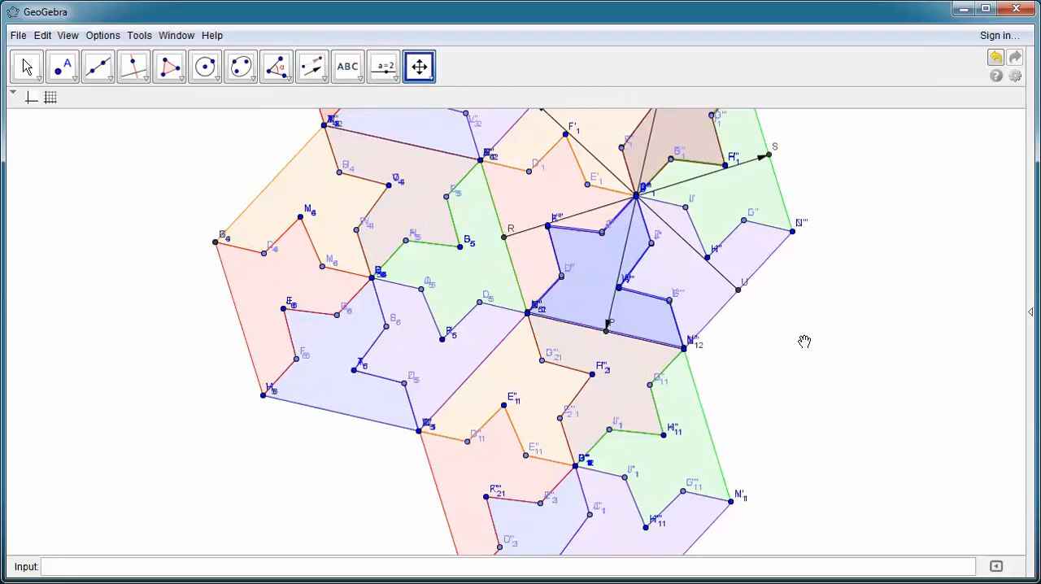
scroll(805, 341, "down", 3)
scroll(812, 367, "down", 6)
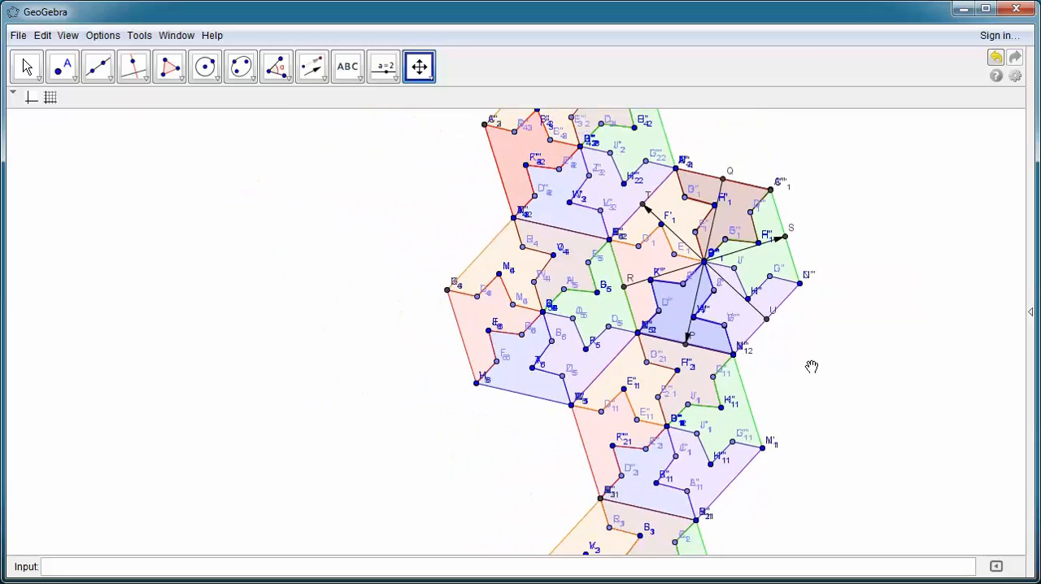
scroll(858, 377, "down", 2)
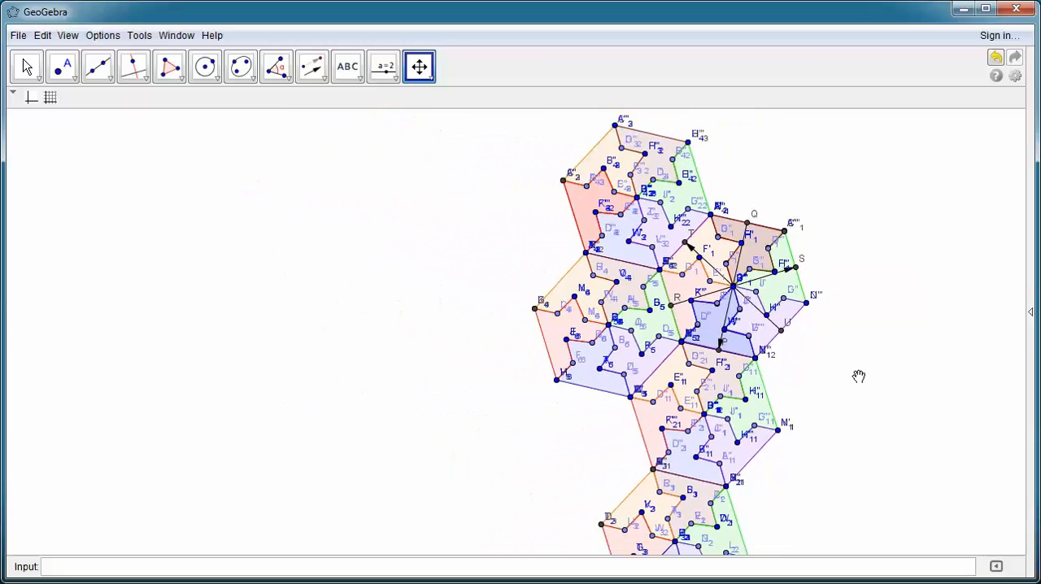
left_click_drag(858, 376, 741, 348)
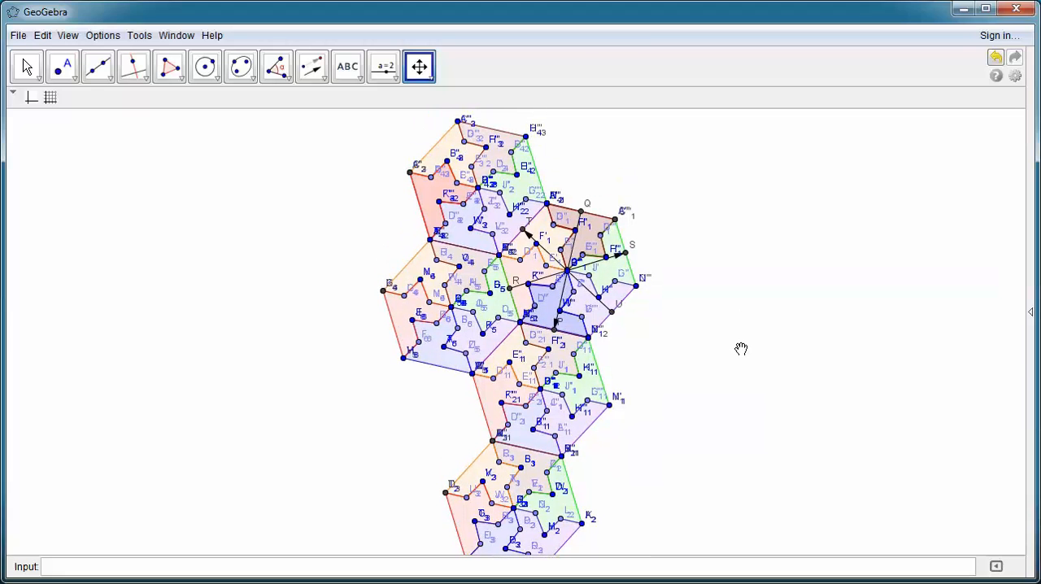
scroll(741, 348, "up", 1)
scroll(741, 348, "down", 3)
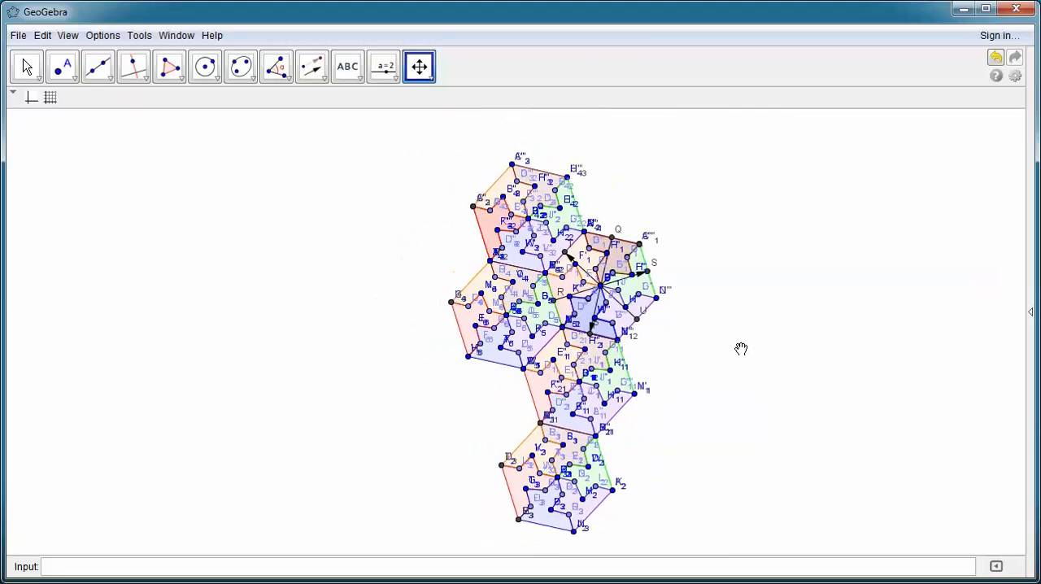
left_click_drag(741, 348, 737, 343)
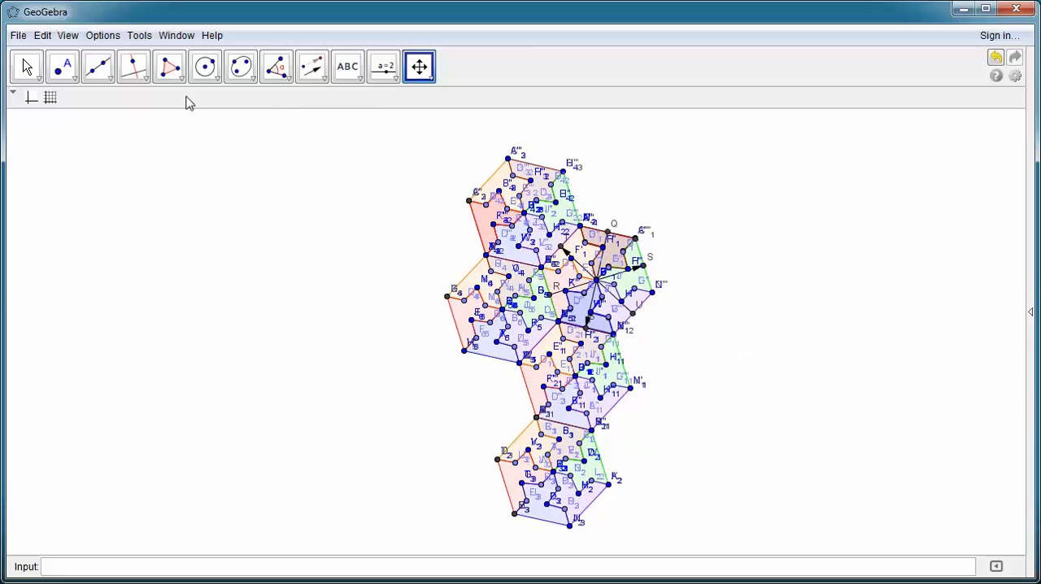
Step: Select the whole tessellation and hide the labels of all its objects in the object properties
key("Escape")
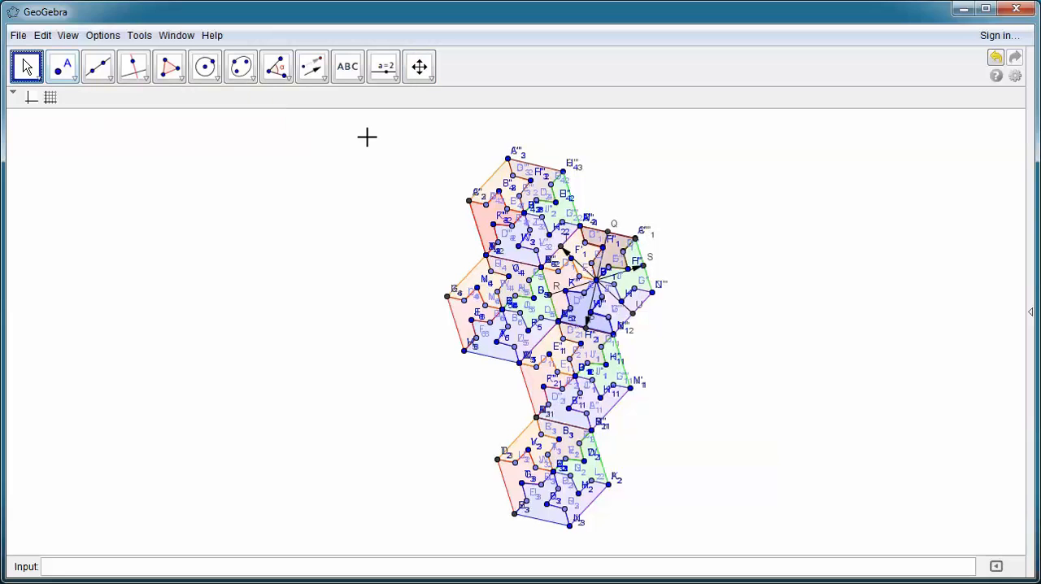
left_click_drag(441, 152, 747, 545)
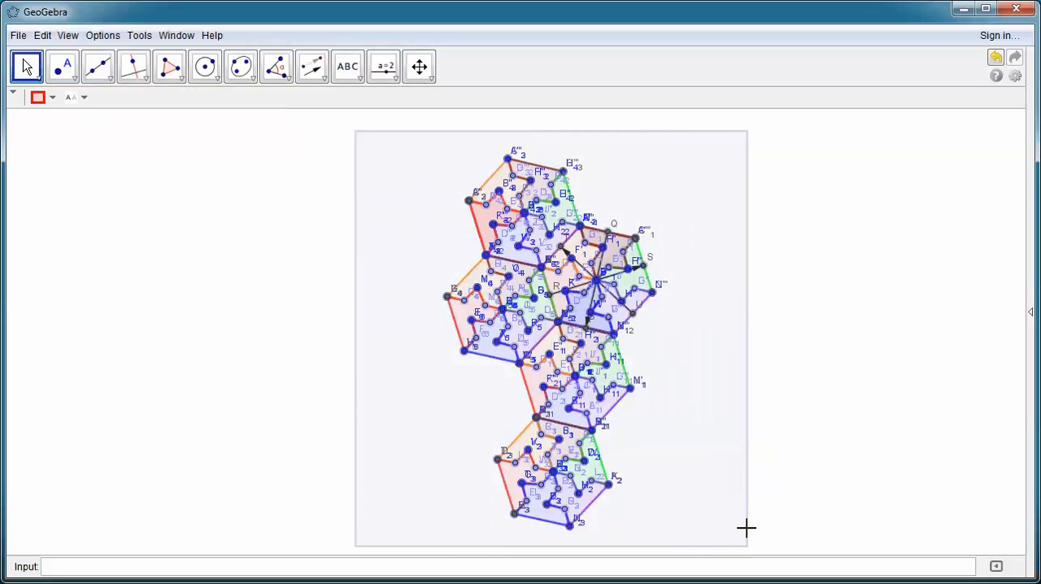
right_click(677, 327)
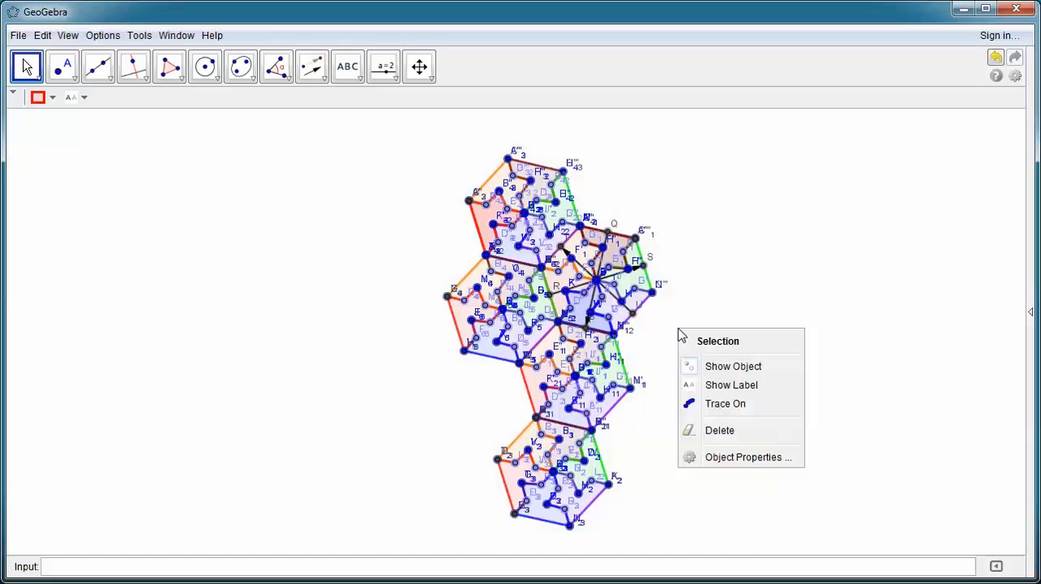
left_click(758, 457)
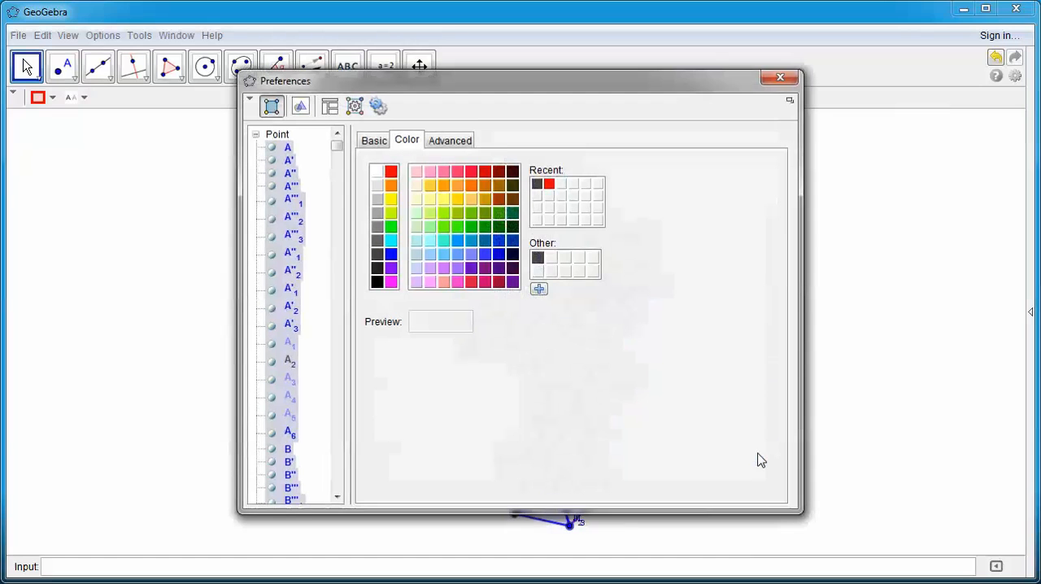
left_click(373, 143)
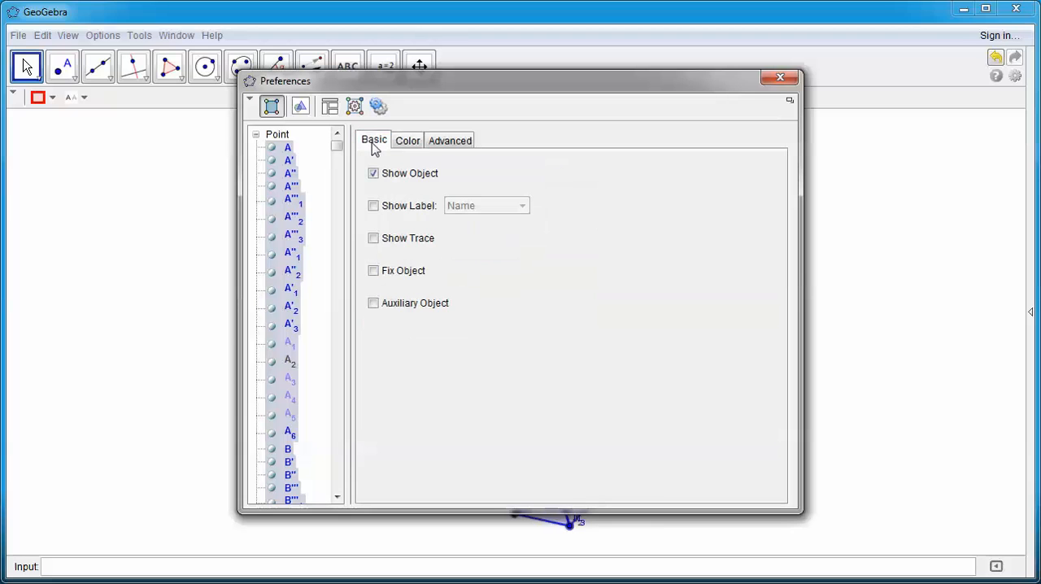
left_click(374, 207)
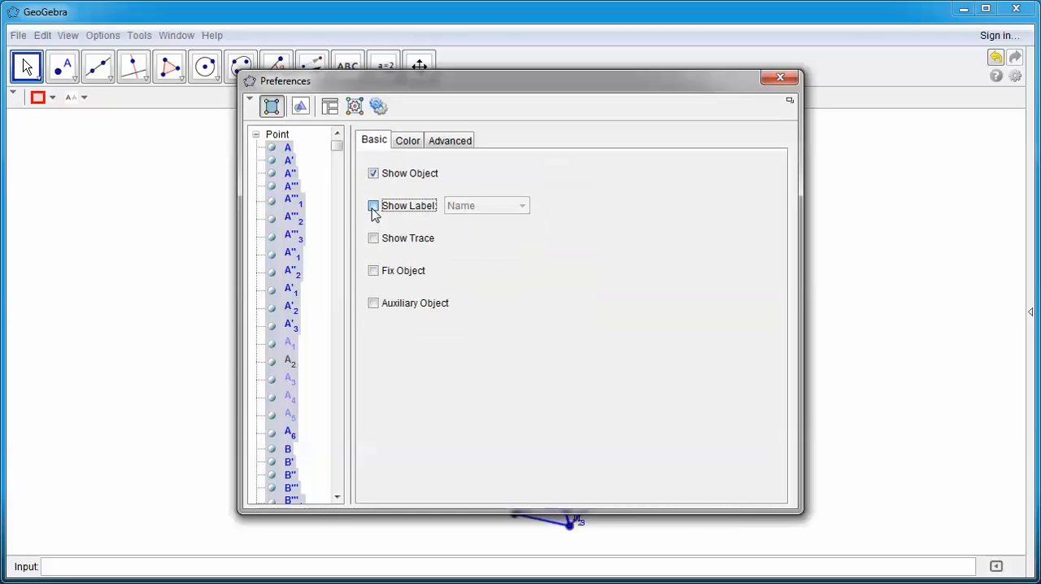
left_click(374, 207)
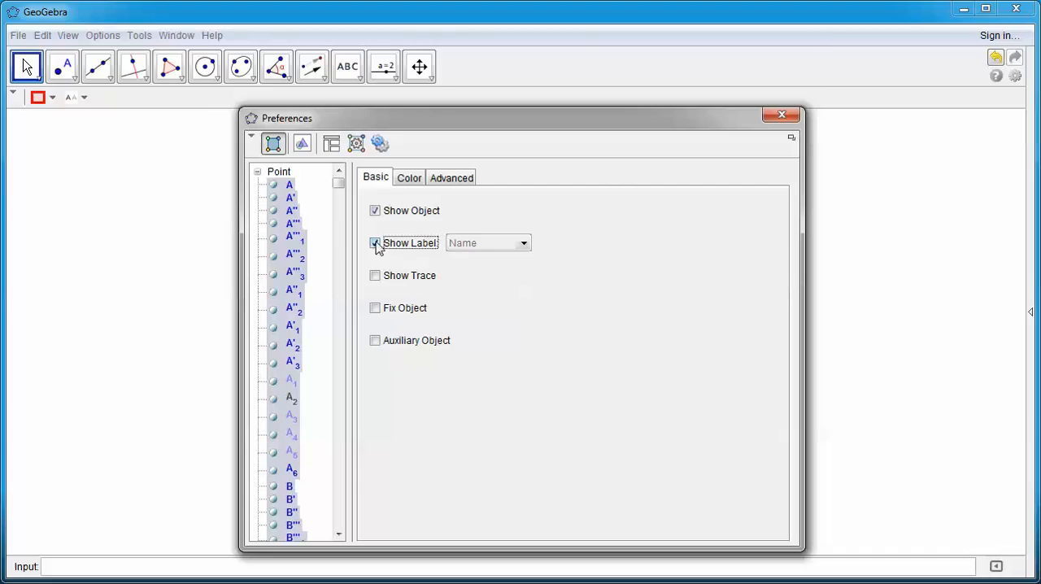
left_click(375, 243)
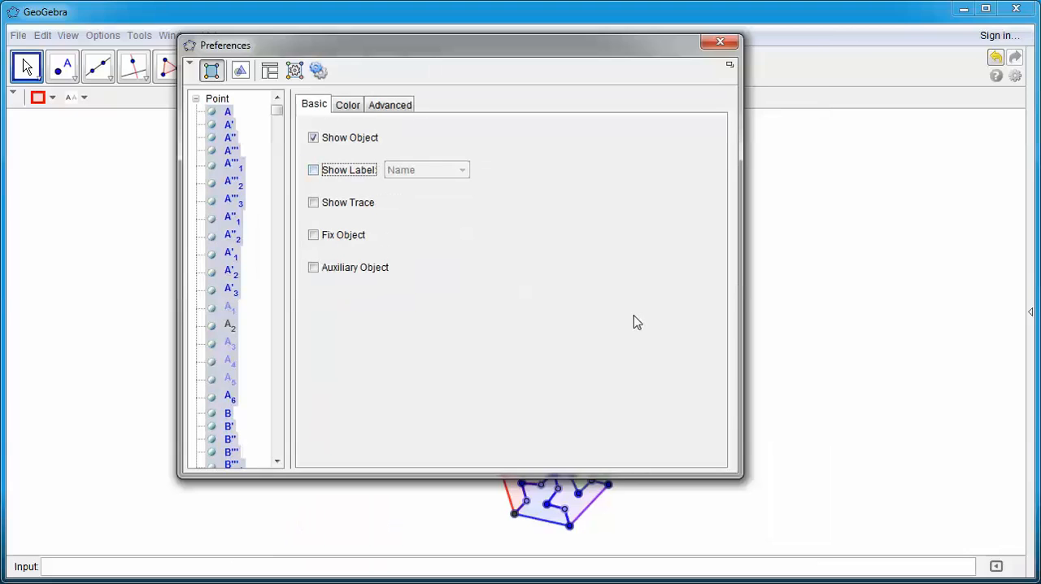
left_click(735, 42)
left_click(825, 411)
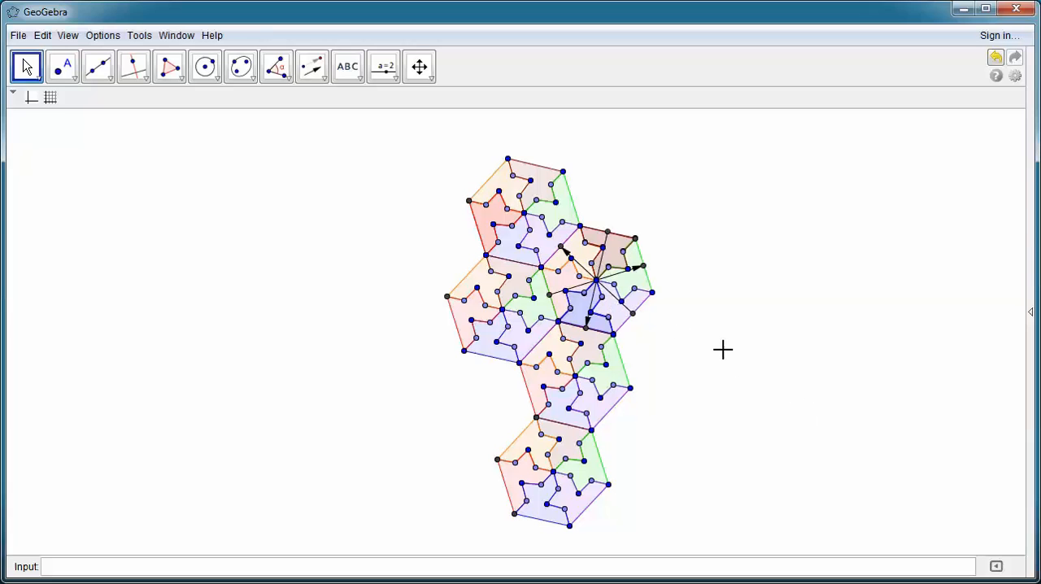
Step: Hide the vector from U to T inside the original hexagon
left_click(419, 67)
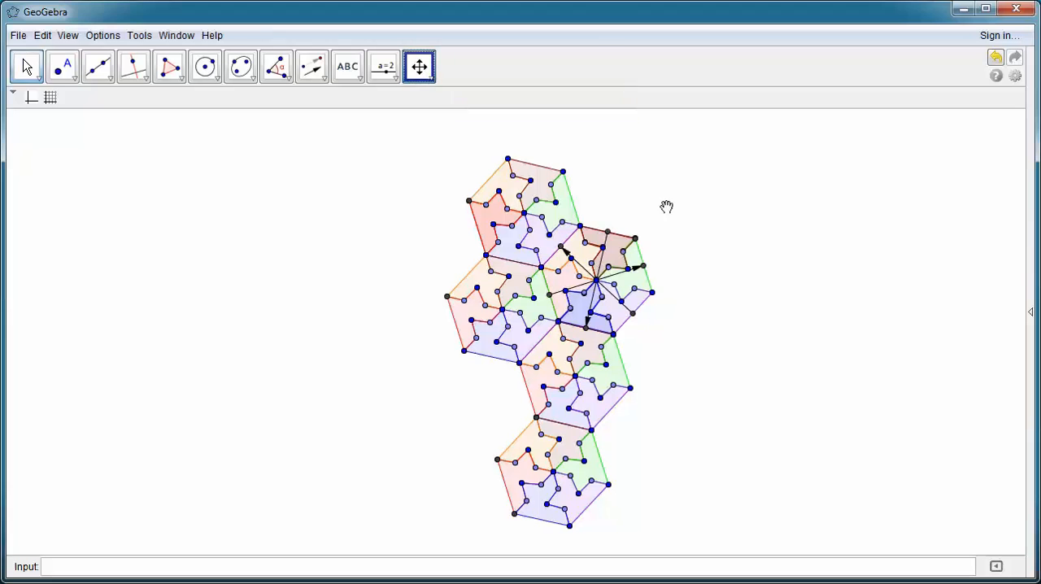
scroll(800, 348, "up", 2)
scroll(800, 348, "up", 4)
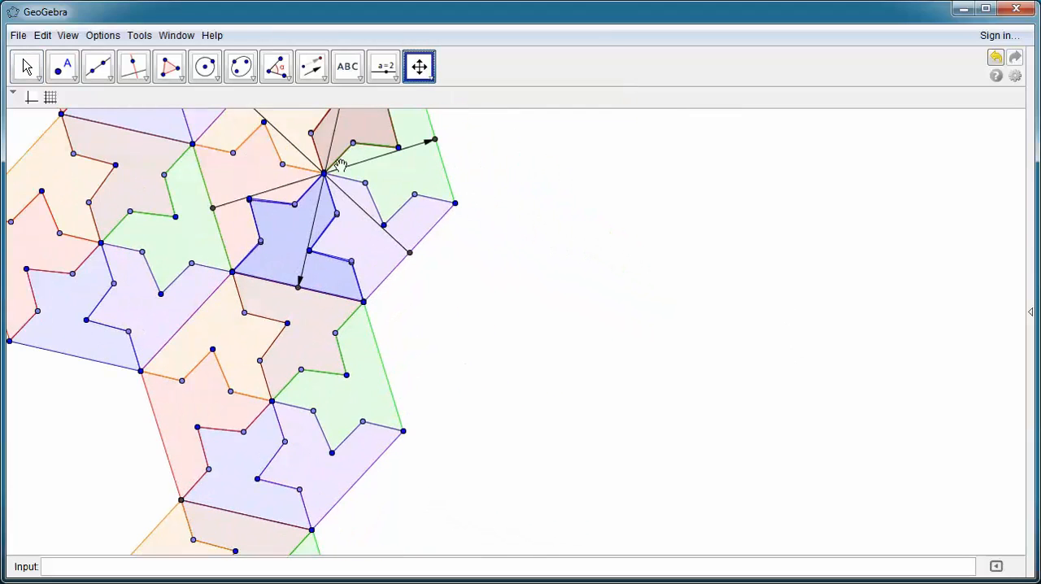
left_click(27, 68)
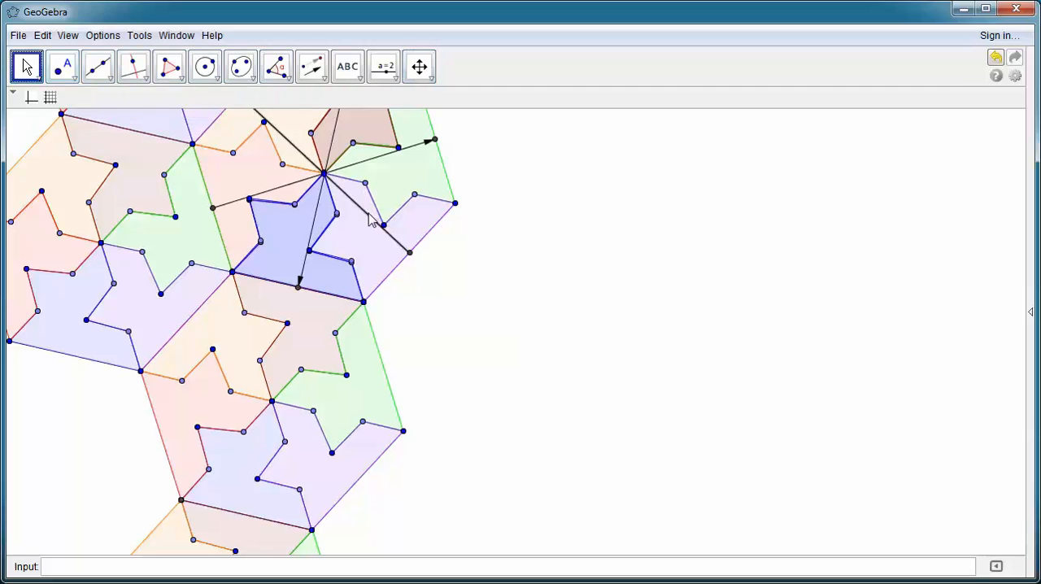
left_click(366, 213)
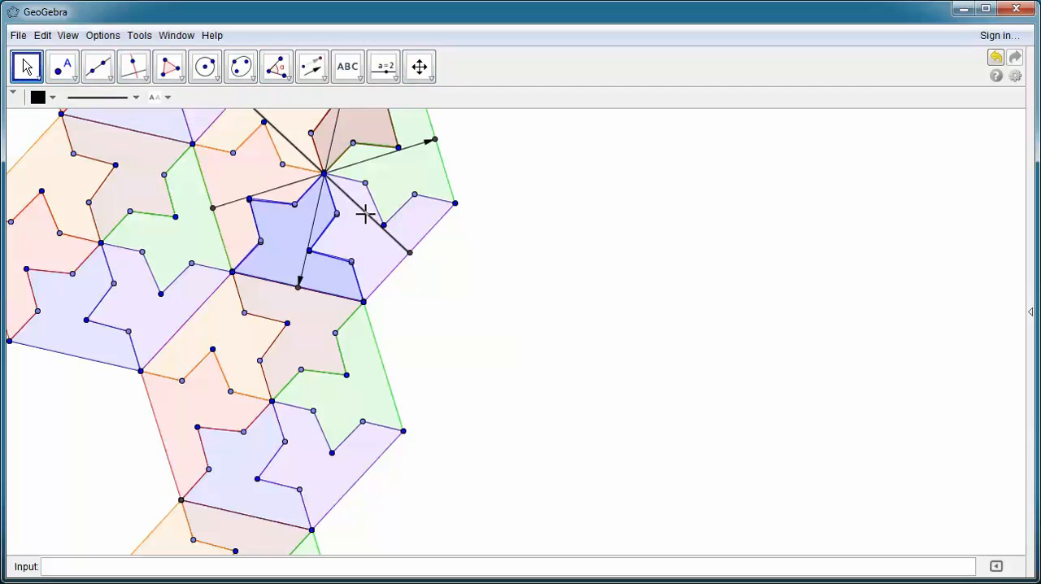
right_click(366, 218)
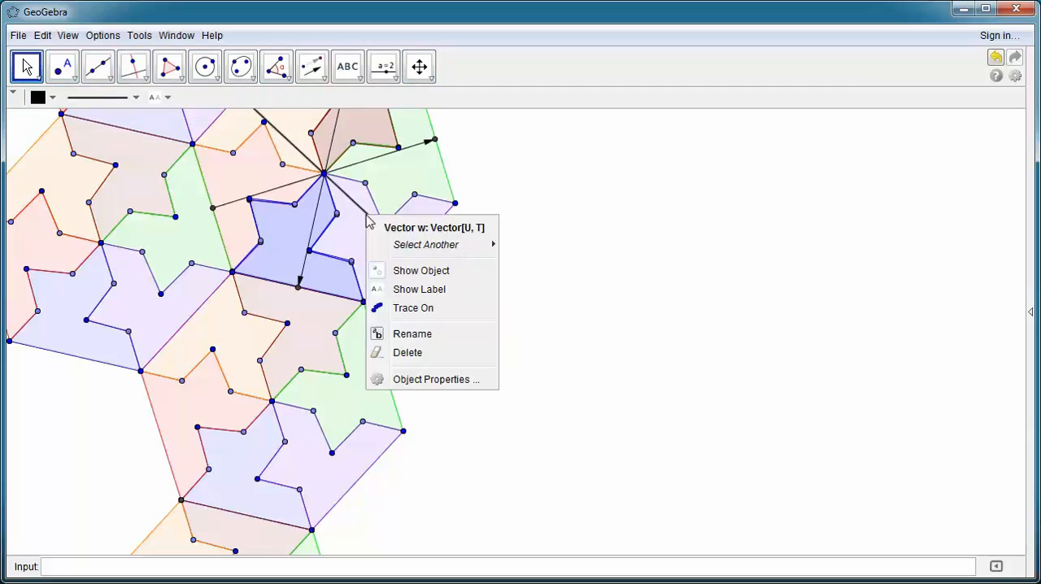
left_click(420, 270)
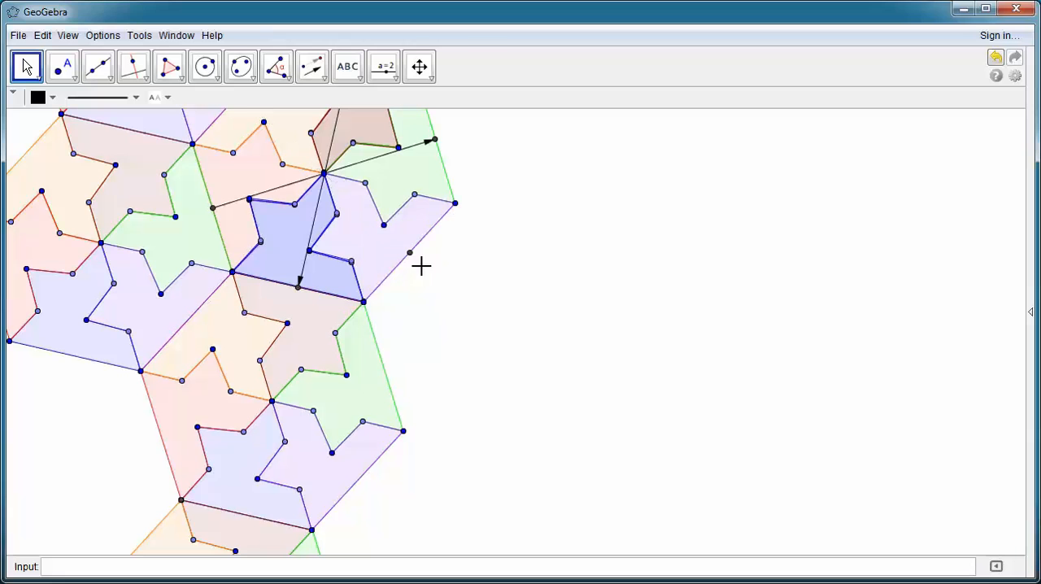
Step: Hide the vector from Q to P and the remaining vector running from the red side's midpoint to the green side's midpoint
right_click(311, 226)
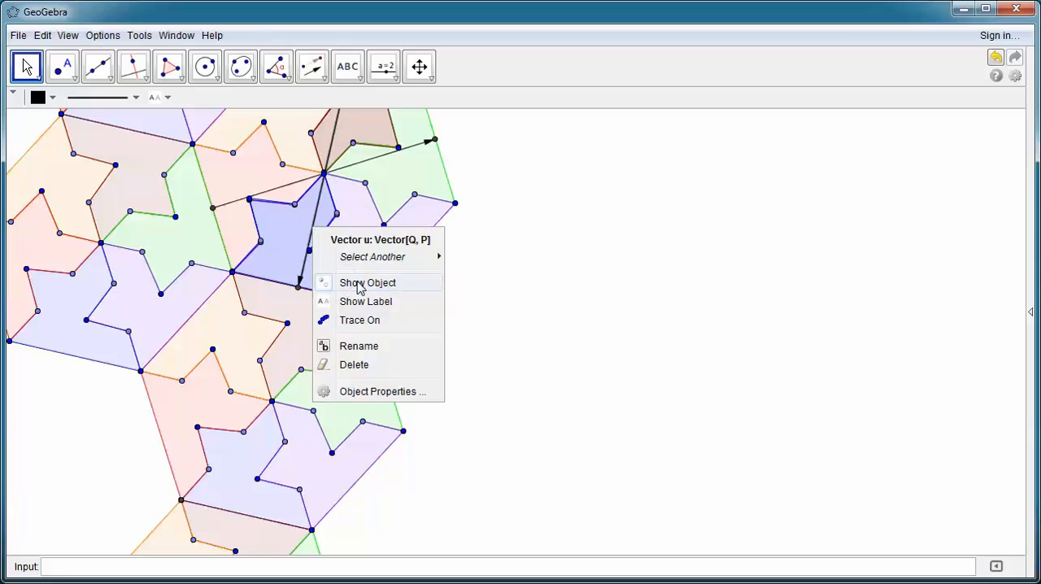
left_click(327, 288)
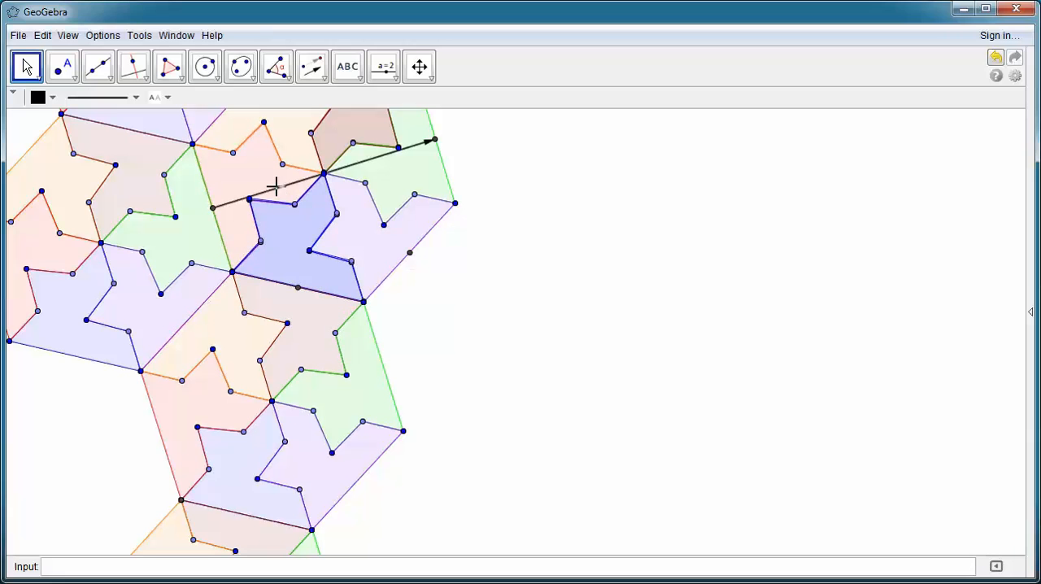
right_click(277, 192)
left_click(329, 242)
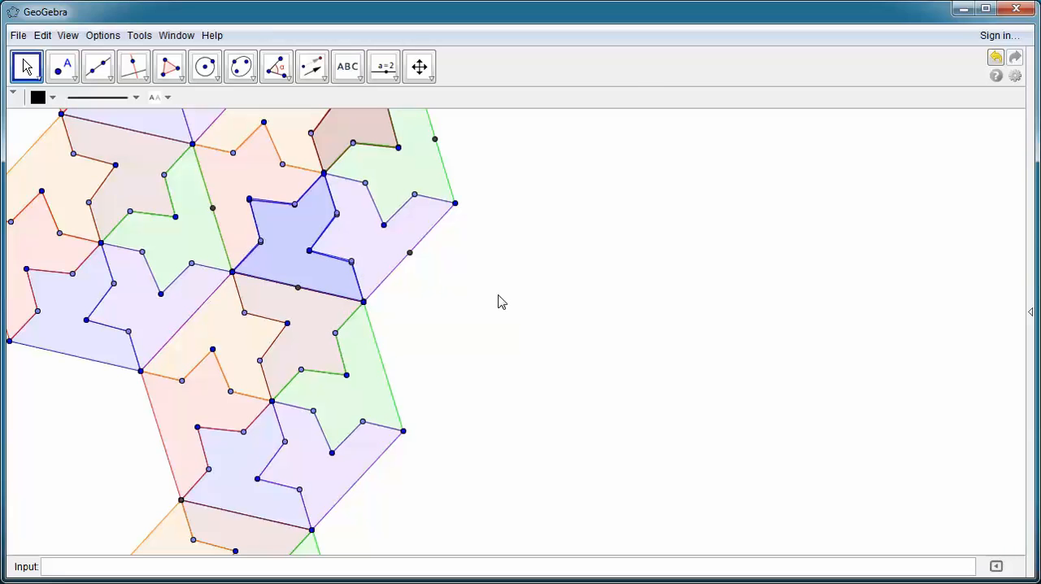
left_click(419, 68)
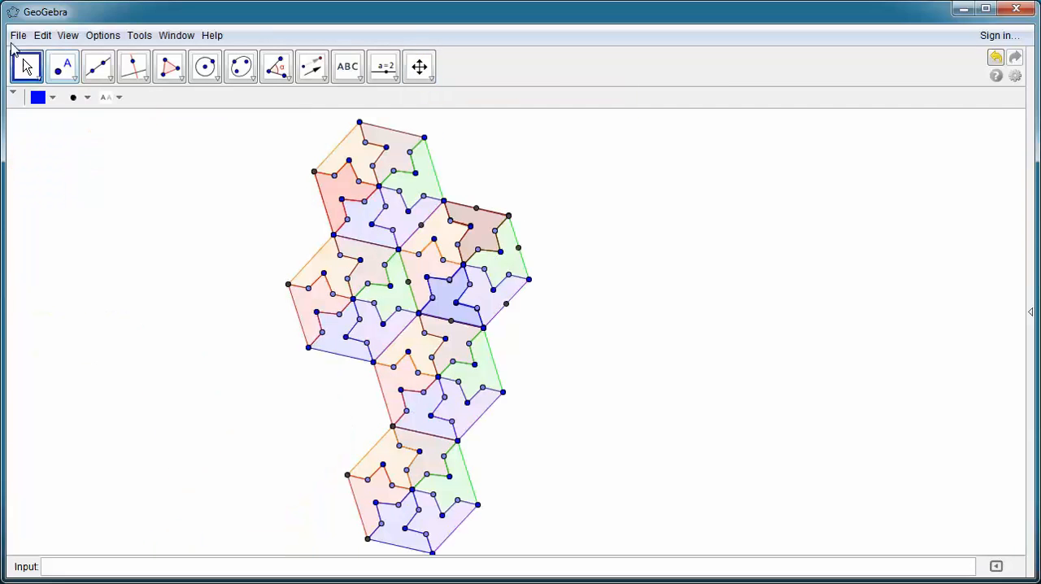